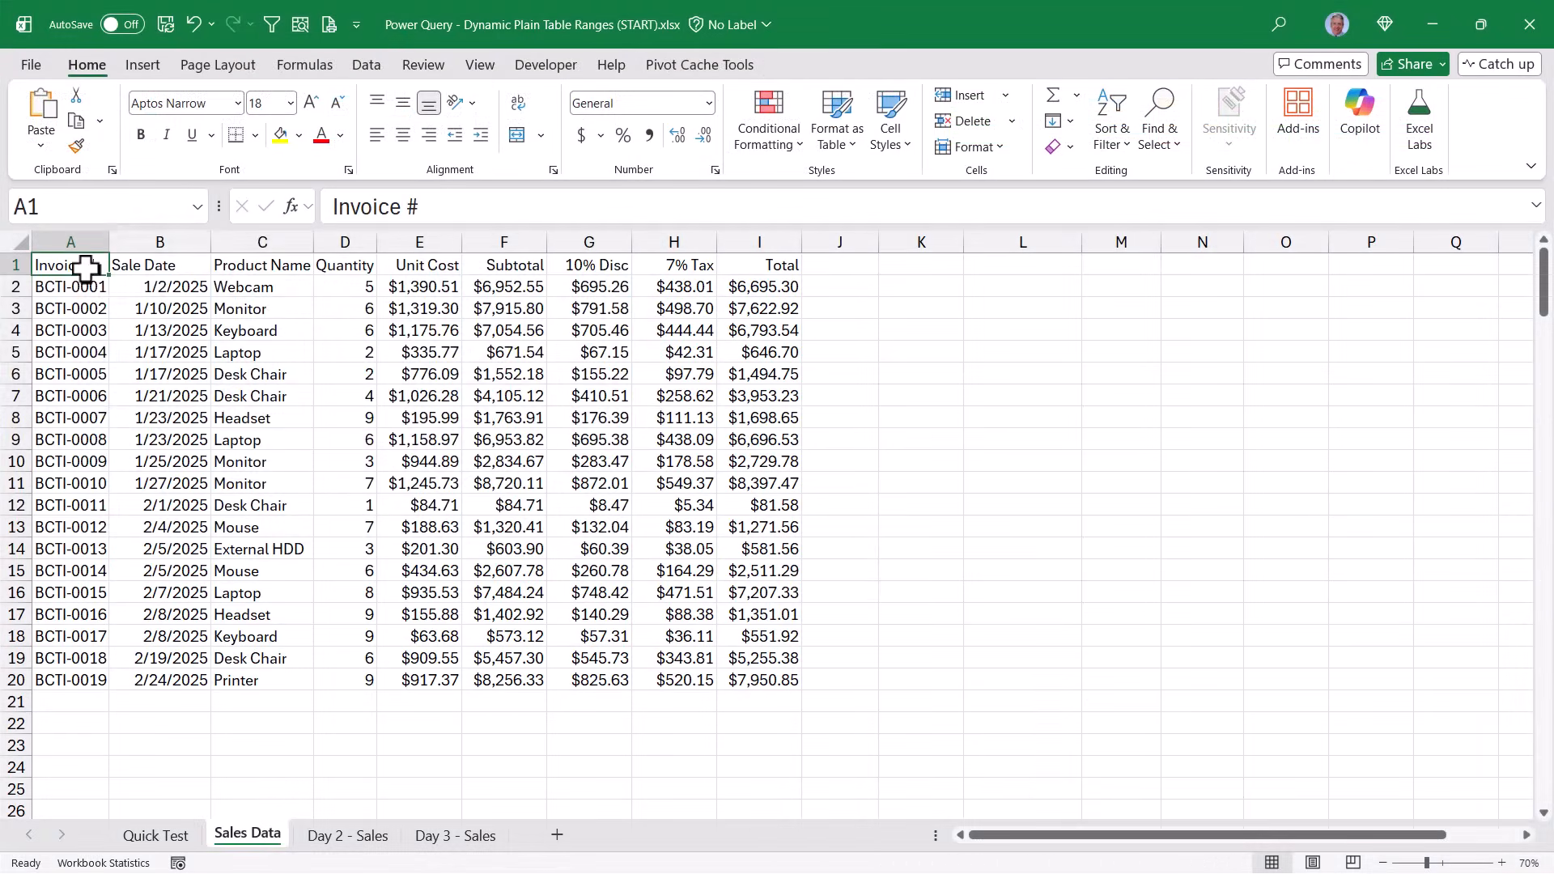
Review the sales records on the Sales Data, Day 2 - Sales and Day 3 - Sales sheets
drag(77, 260, 761, 681)
click(724, 573)
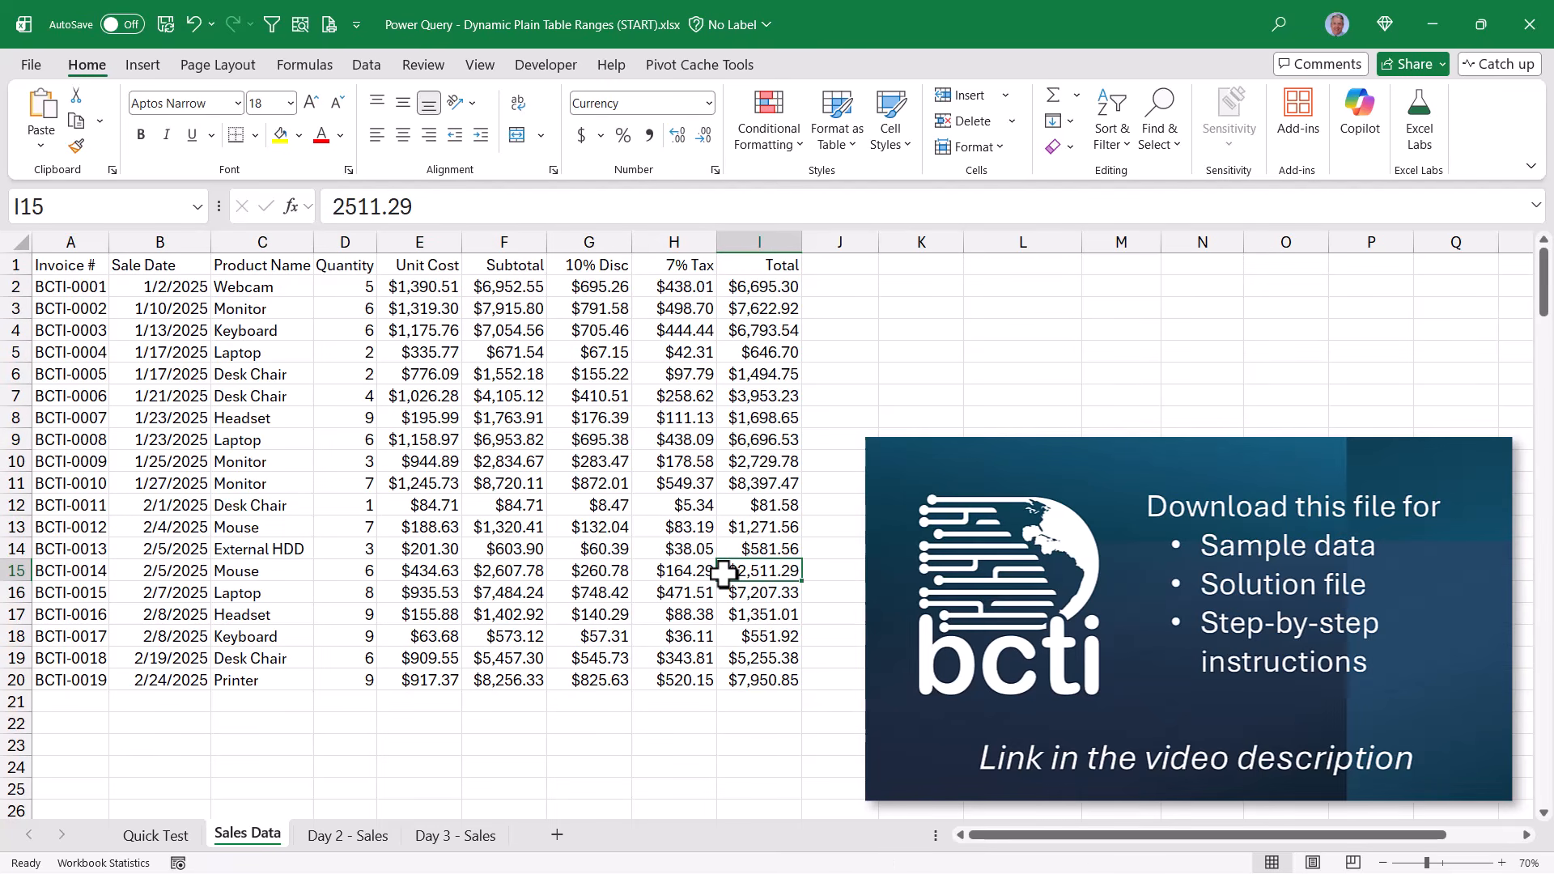
click(373, 846)
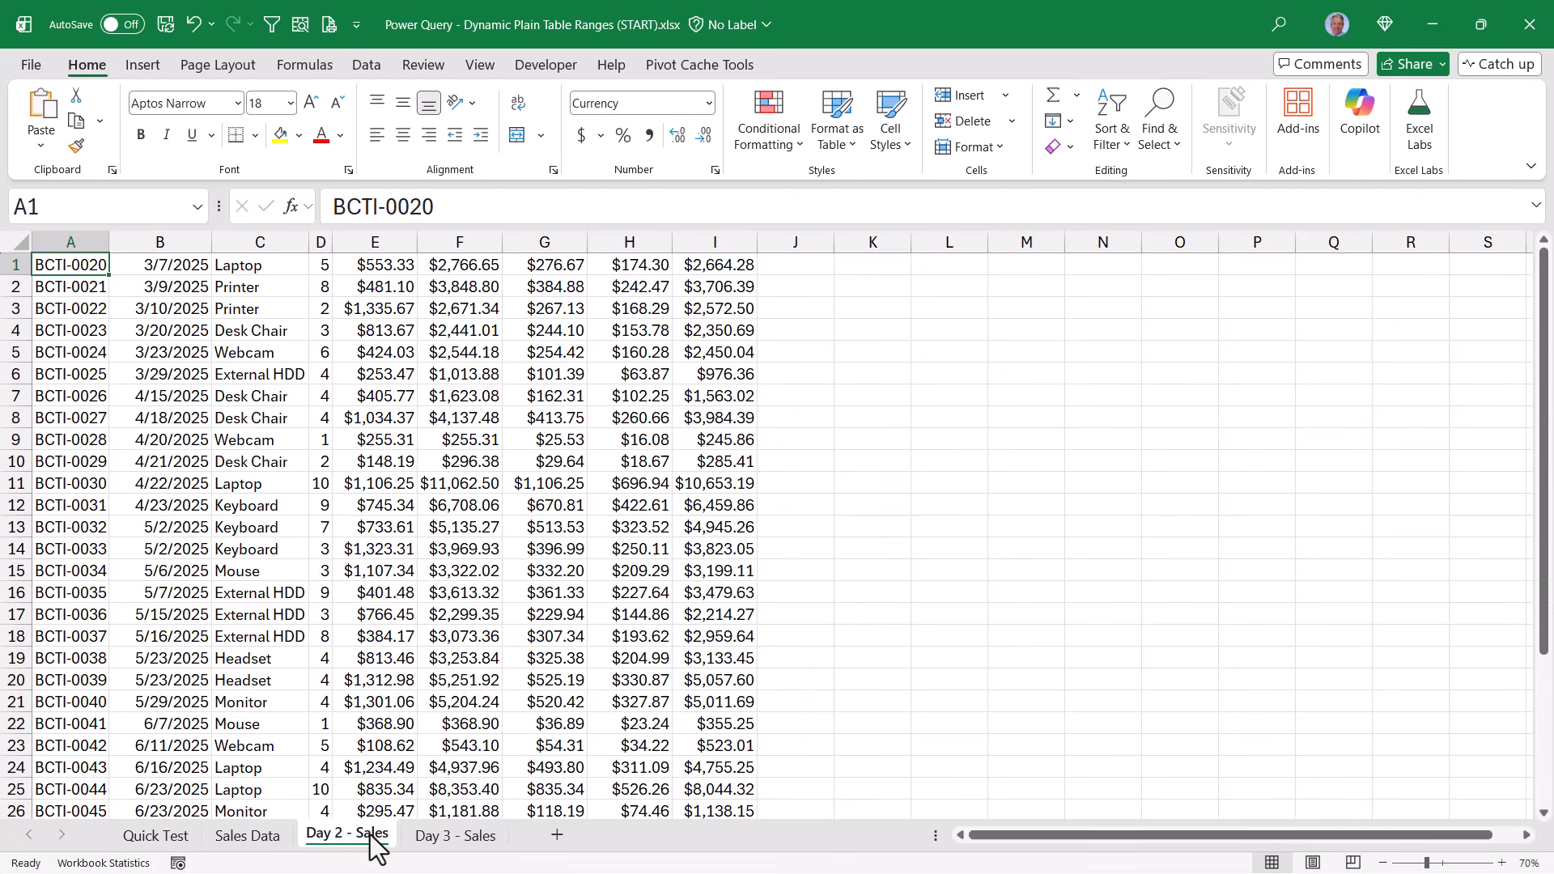
click(458, 842)
click(263, 842)
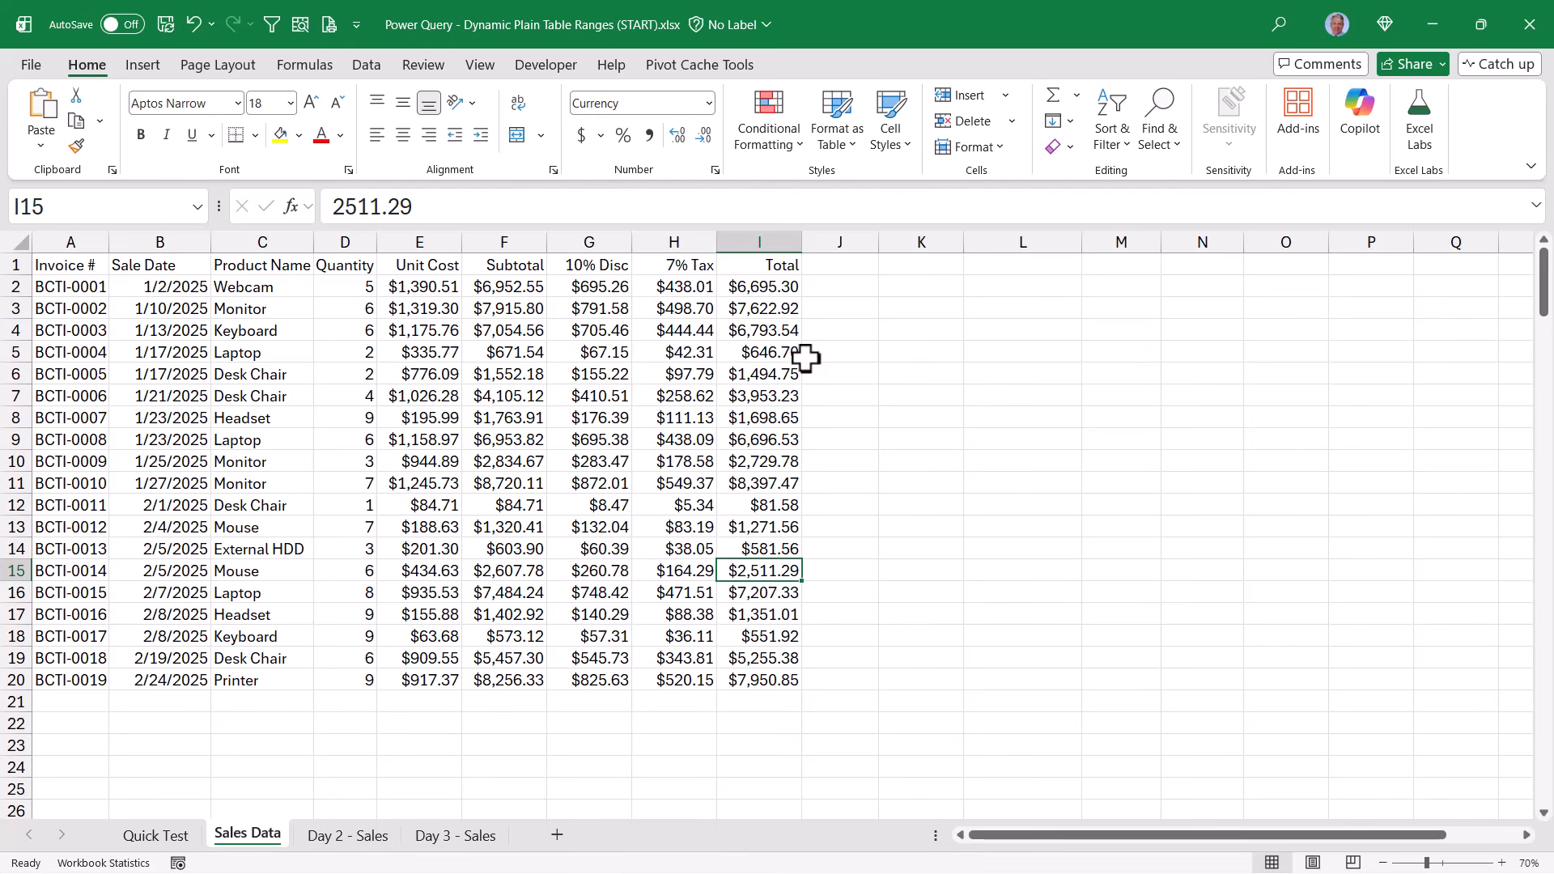
Convert the whole sales range on the Sales Data sheet to a table with headers and open it in Power Query
click(441, 440)
key(ctrl+a)
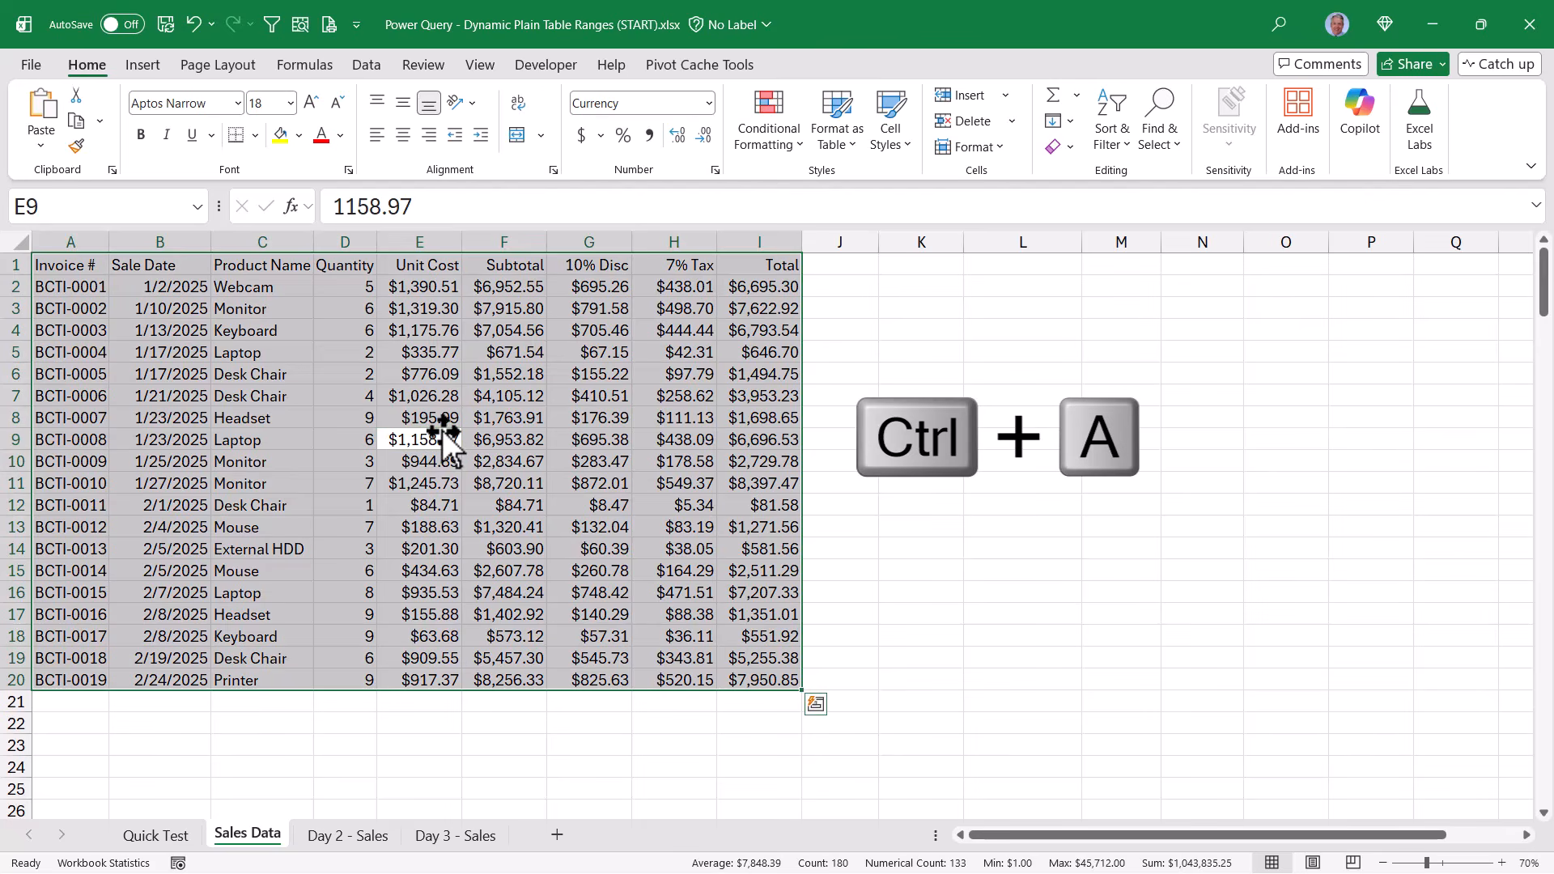
click(368, 66)
click(139, 154)
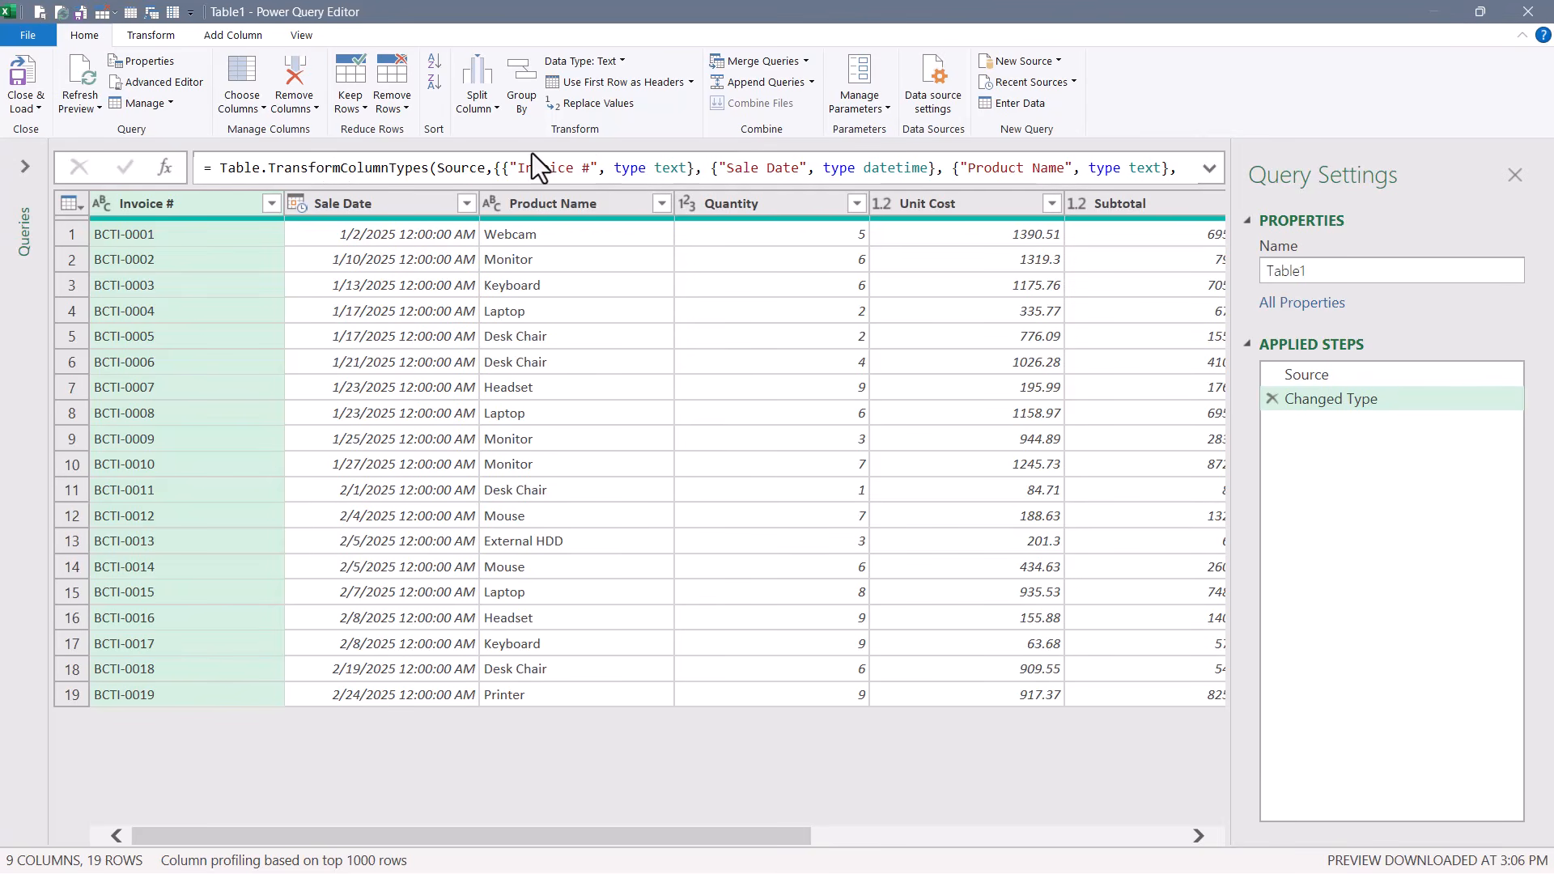
Load the Table1 query as a table to cell K1 of the existing Sales Data worksheet
click(27, 108)
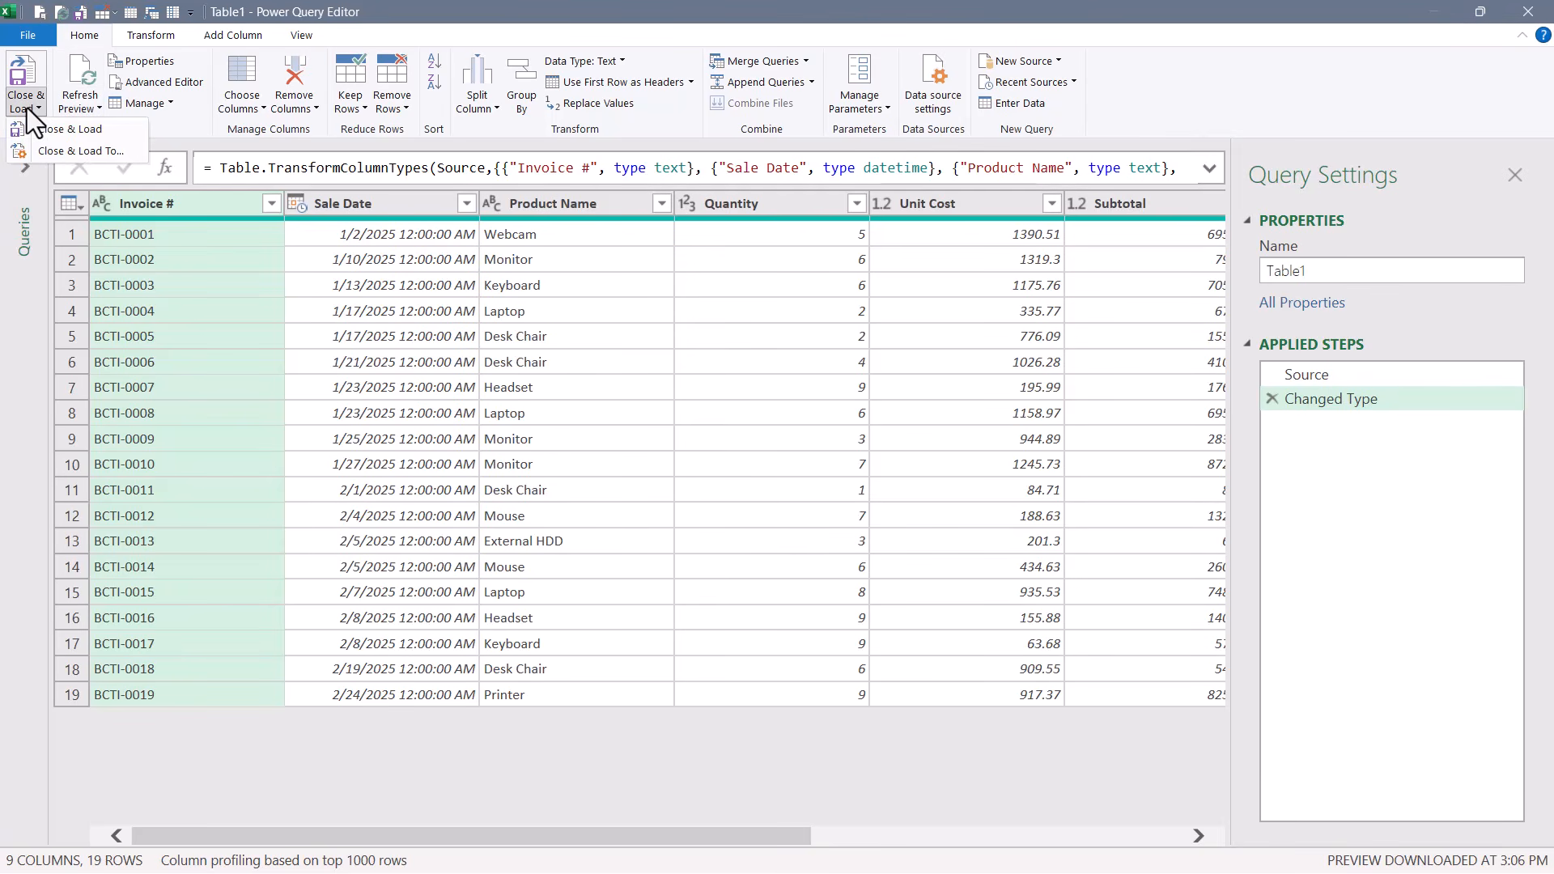
click(43, 153)
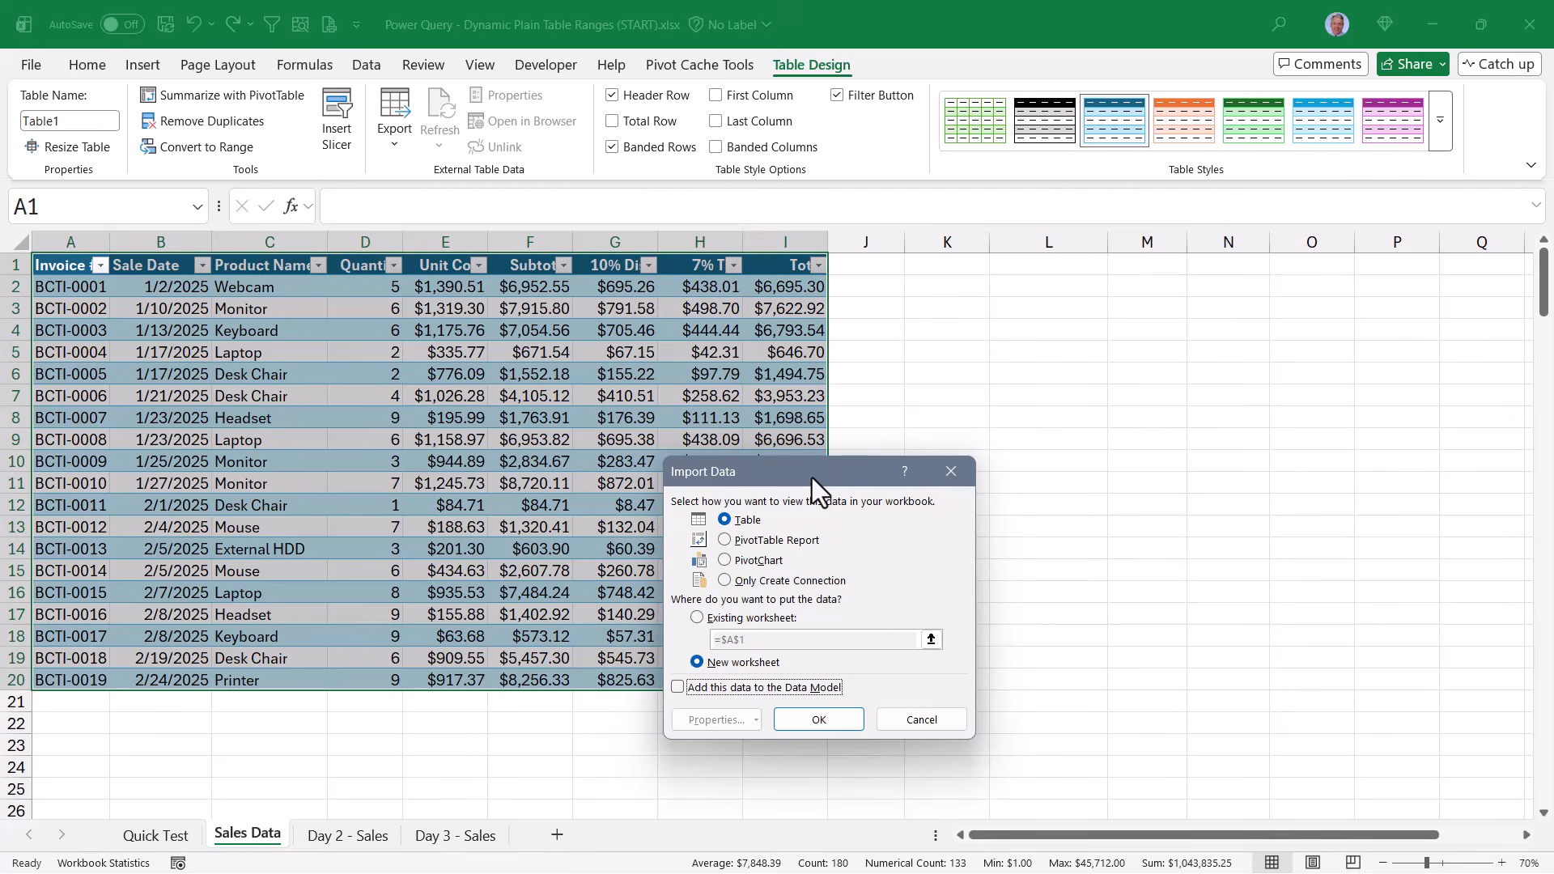
click(742, 618)
click(971, 265)
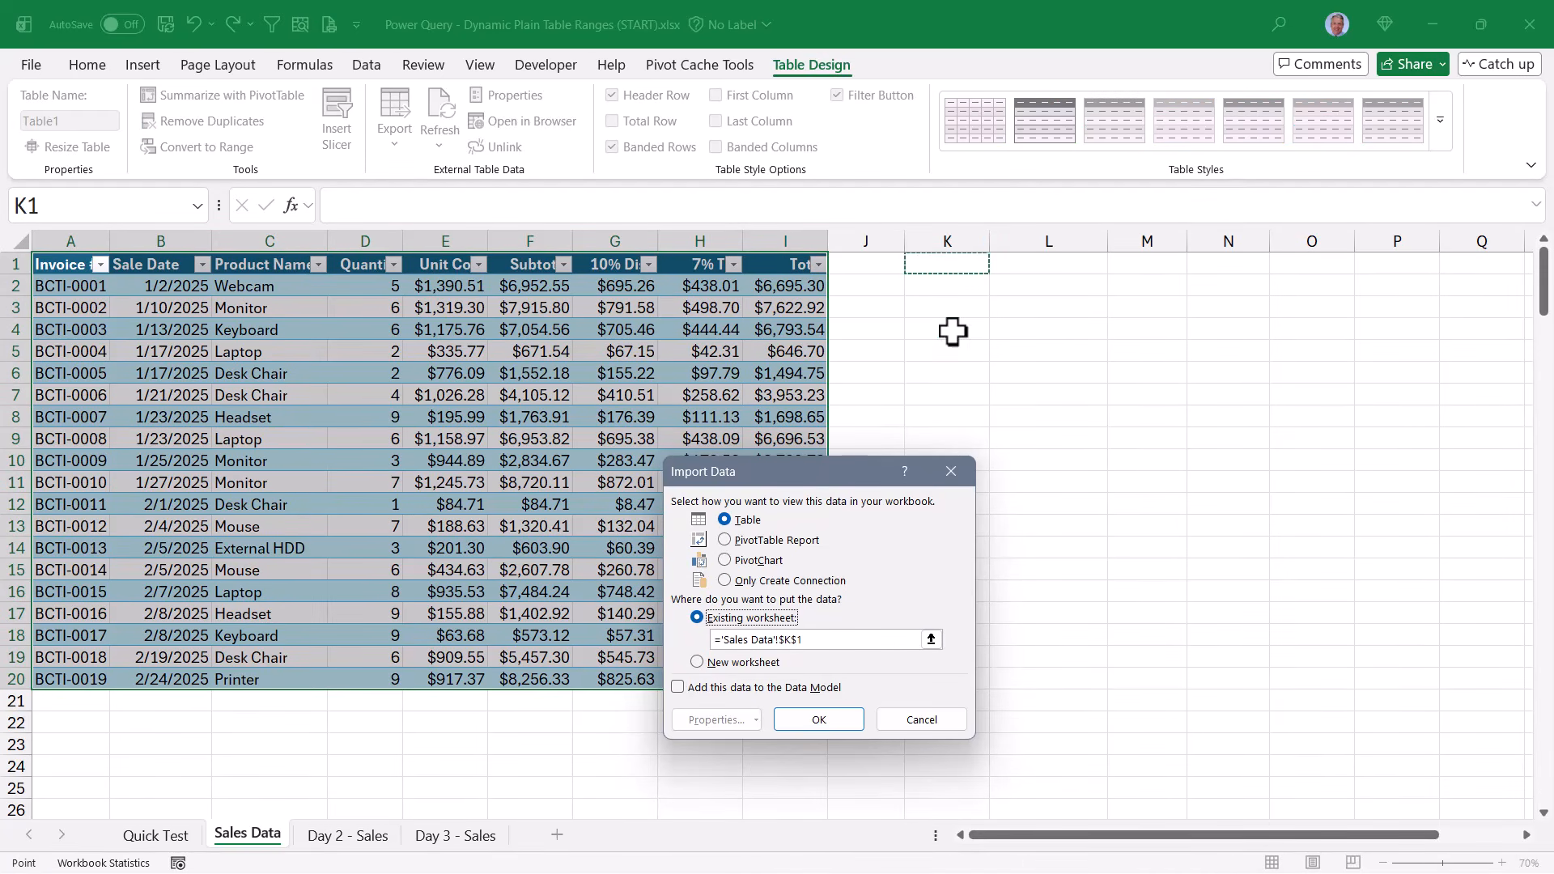
click(845, 722)
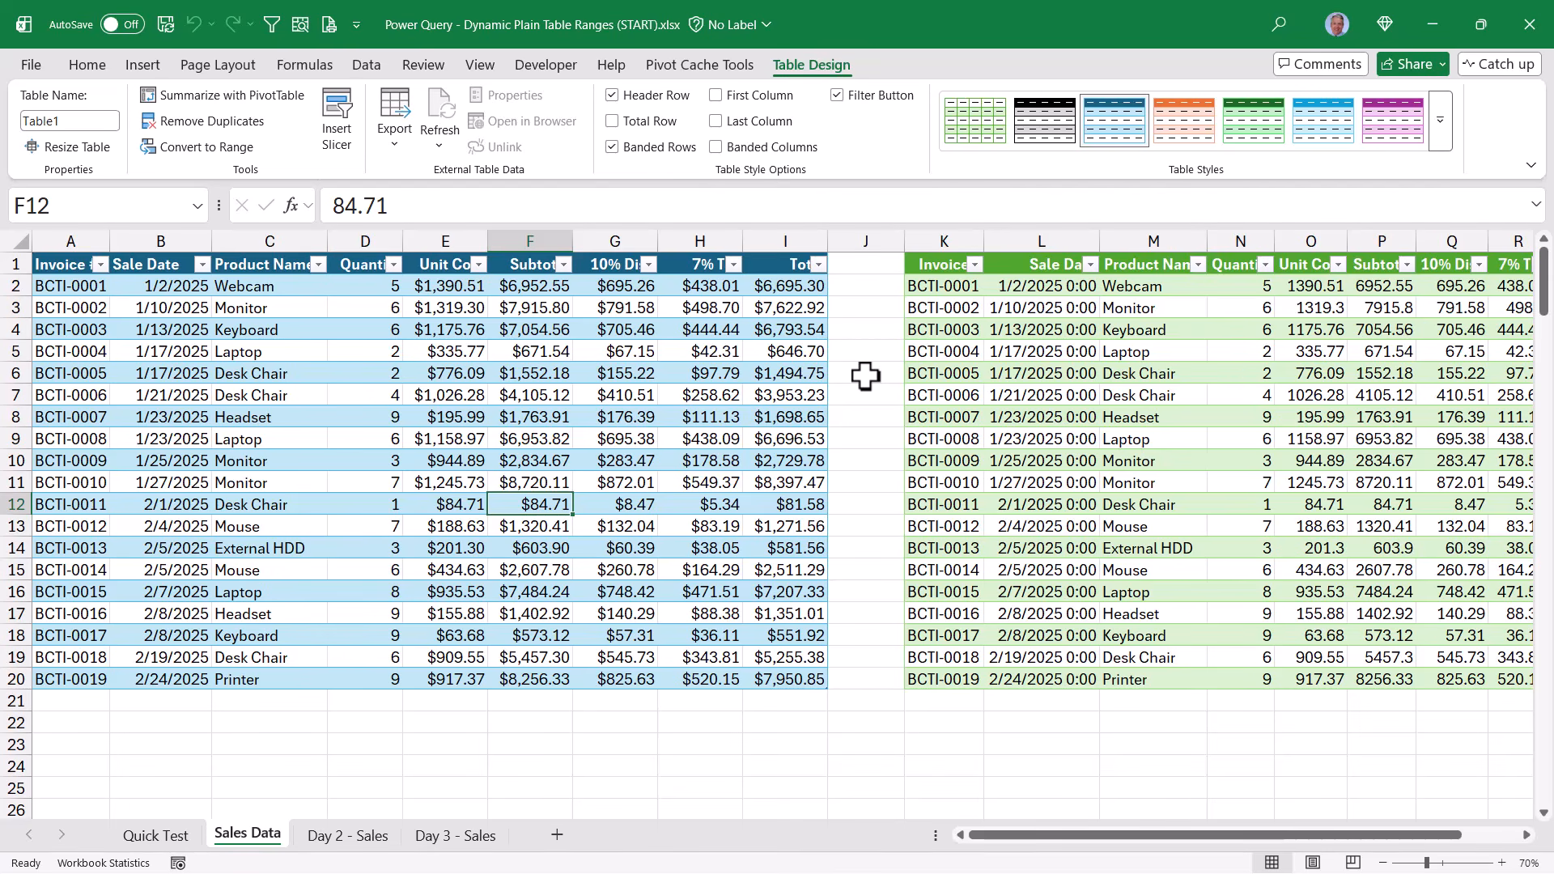
Undo the query output and the table conversion so the sales records are a plain range
key(ctrl+z)
key(ctrl+z)
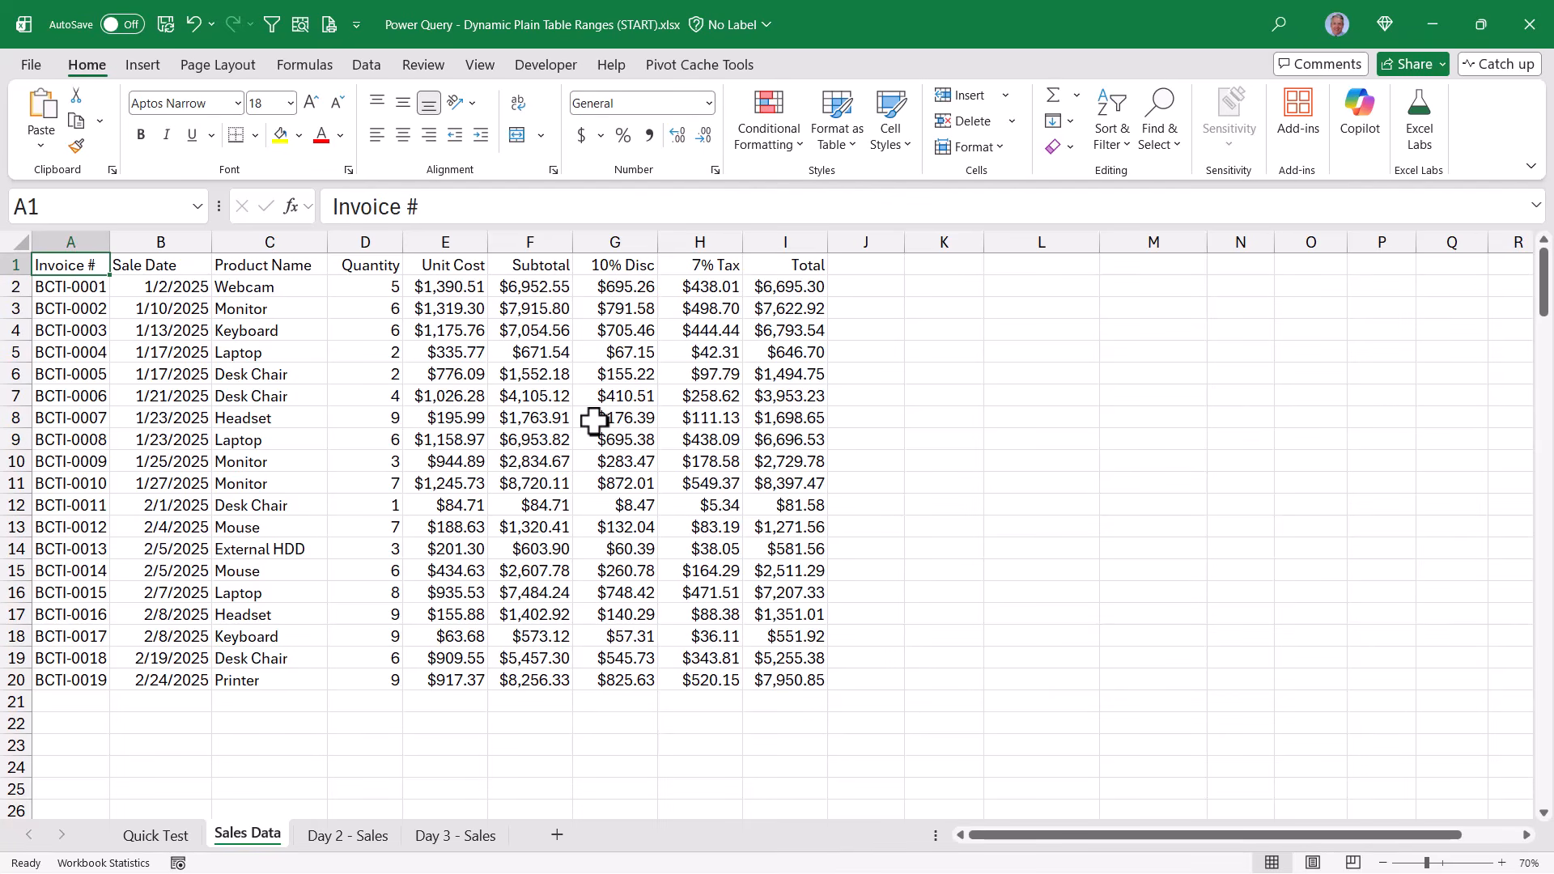
Name the entire sales range, headers included, as SalesData
key(ctrl+a)
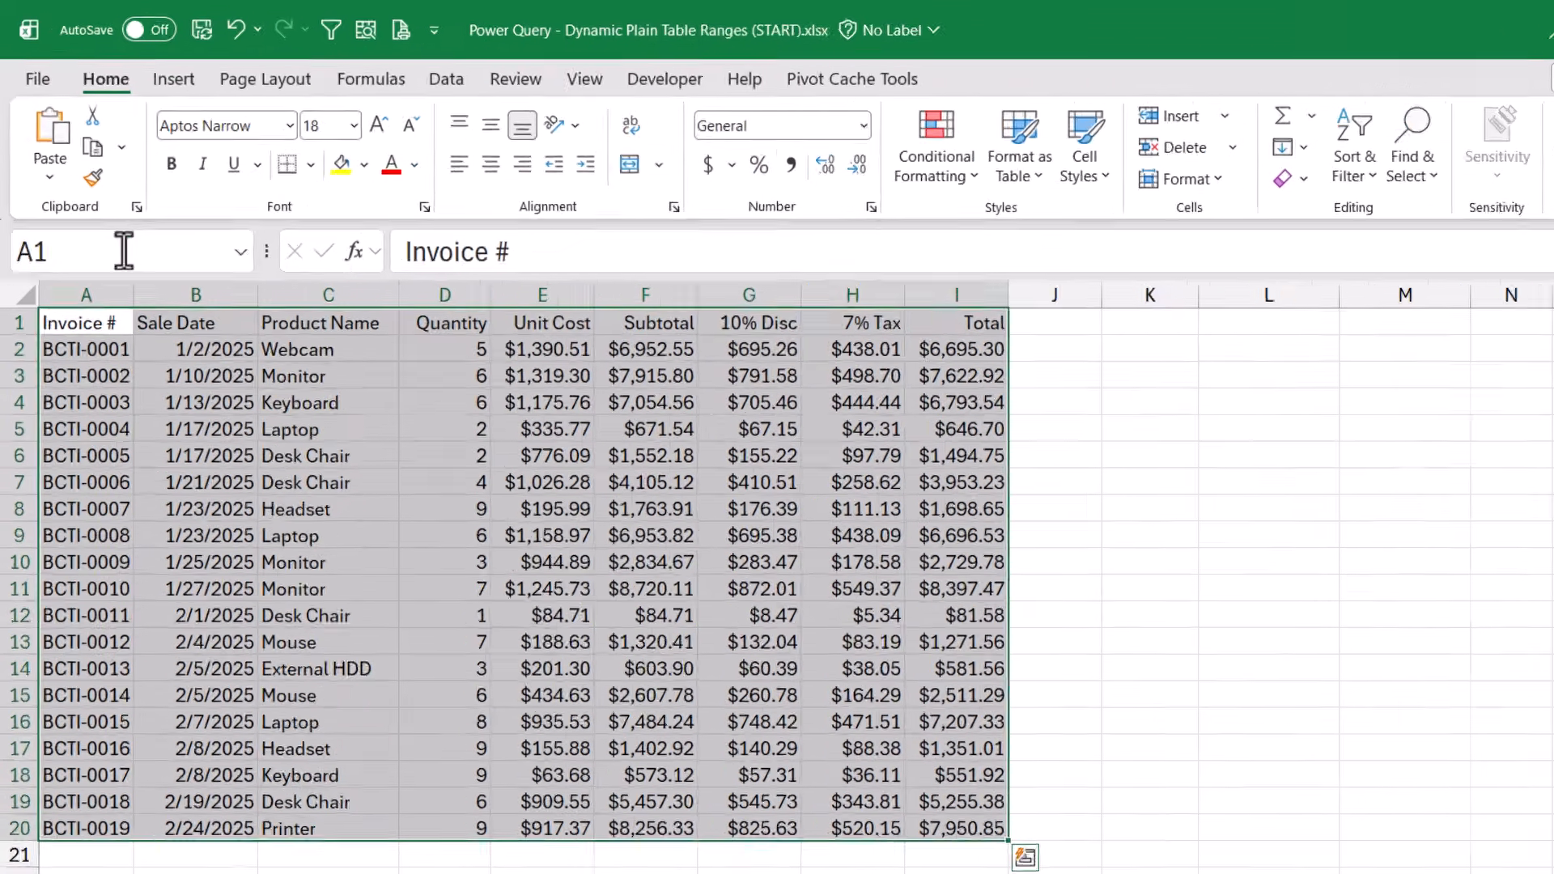
click(104, 207)
key(BackSpace)
text(SalesData)
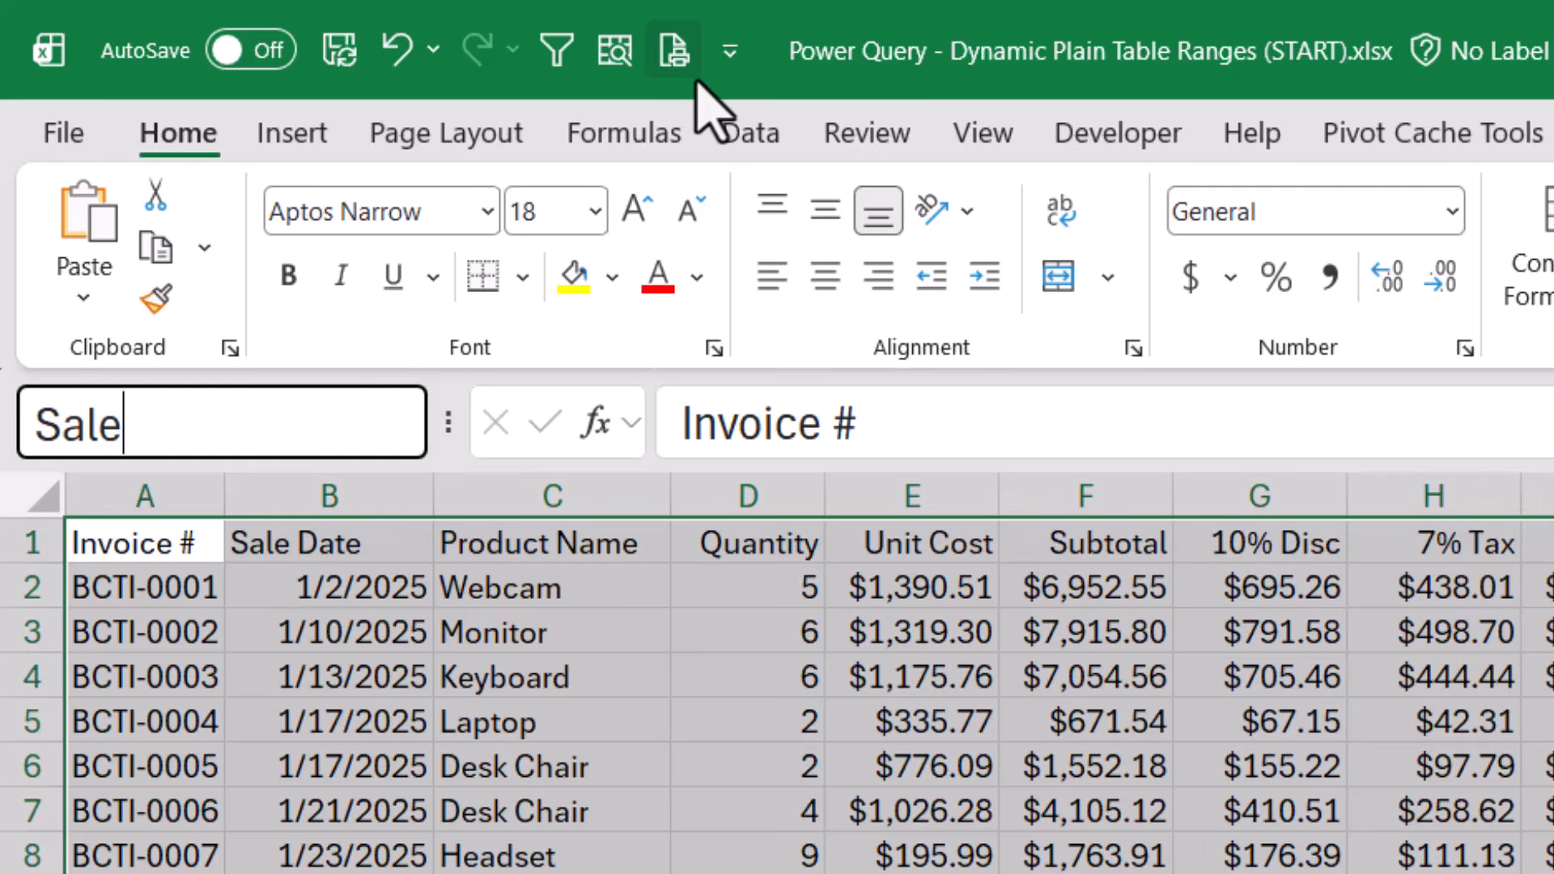
key(Return)
Select the SalesData named range and create a Power Query query from it
click(1044, 850)
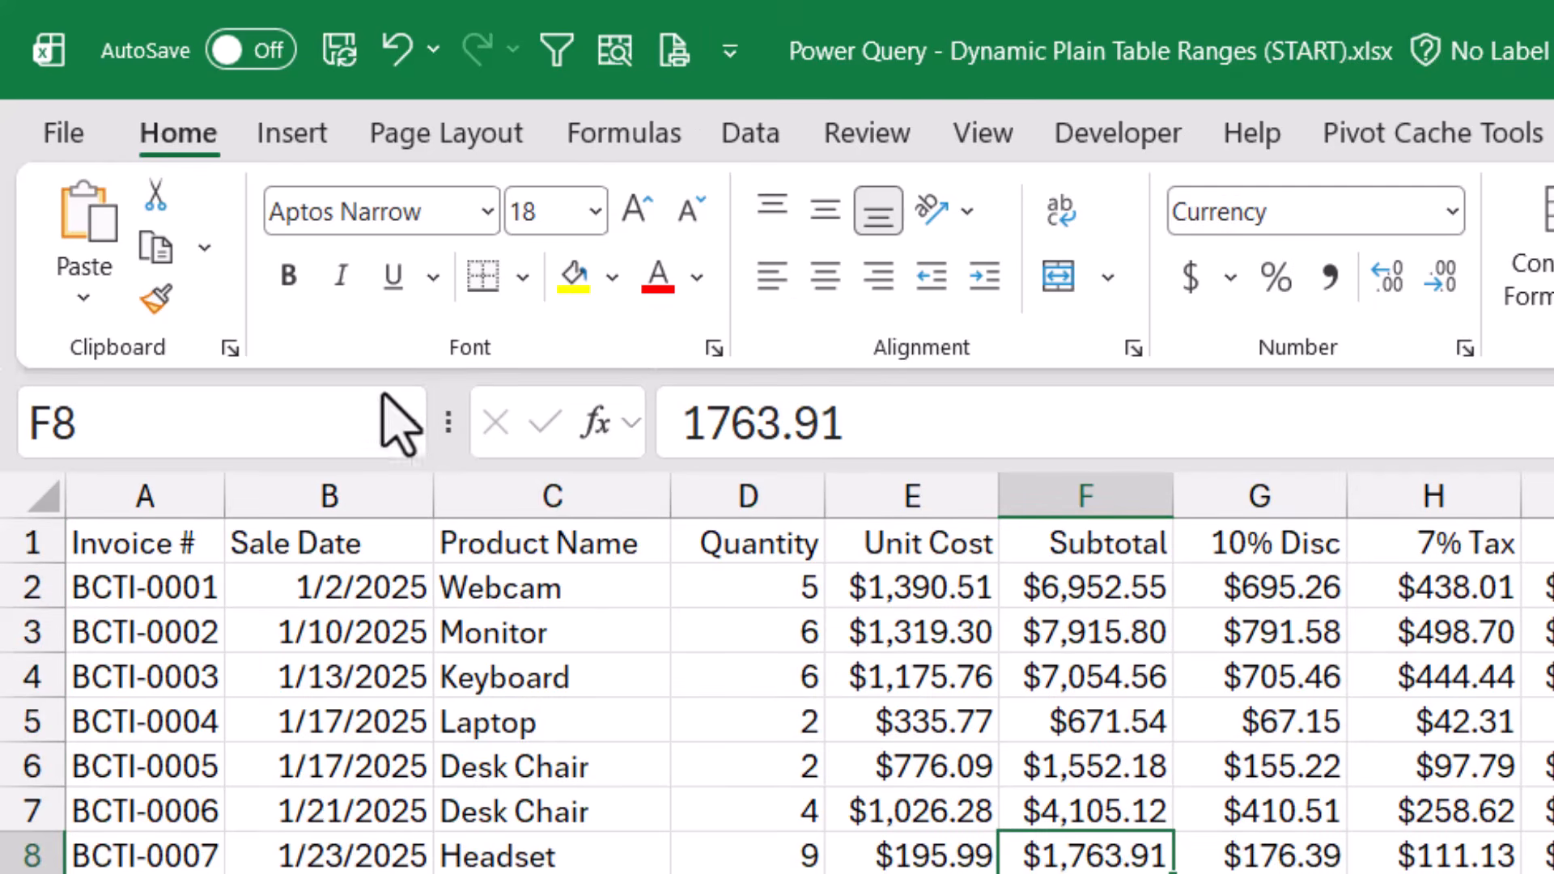
click(402, 425)
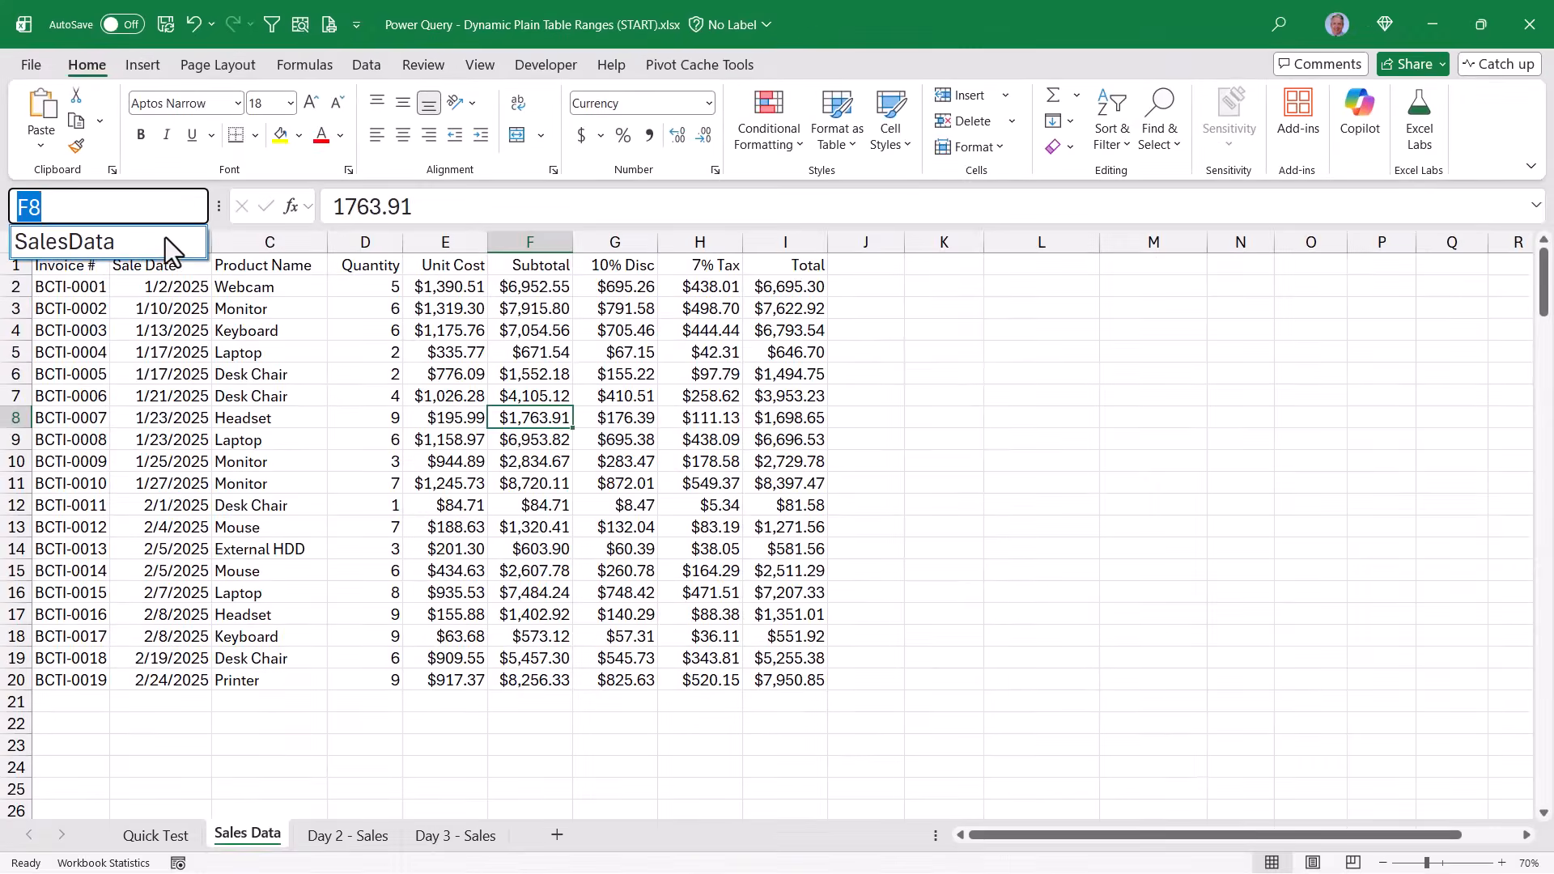
click(165, 236)
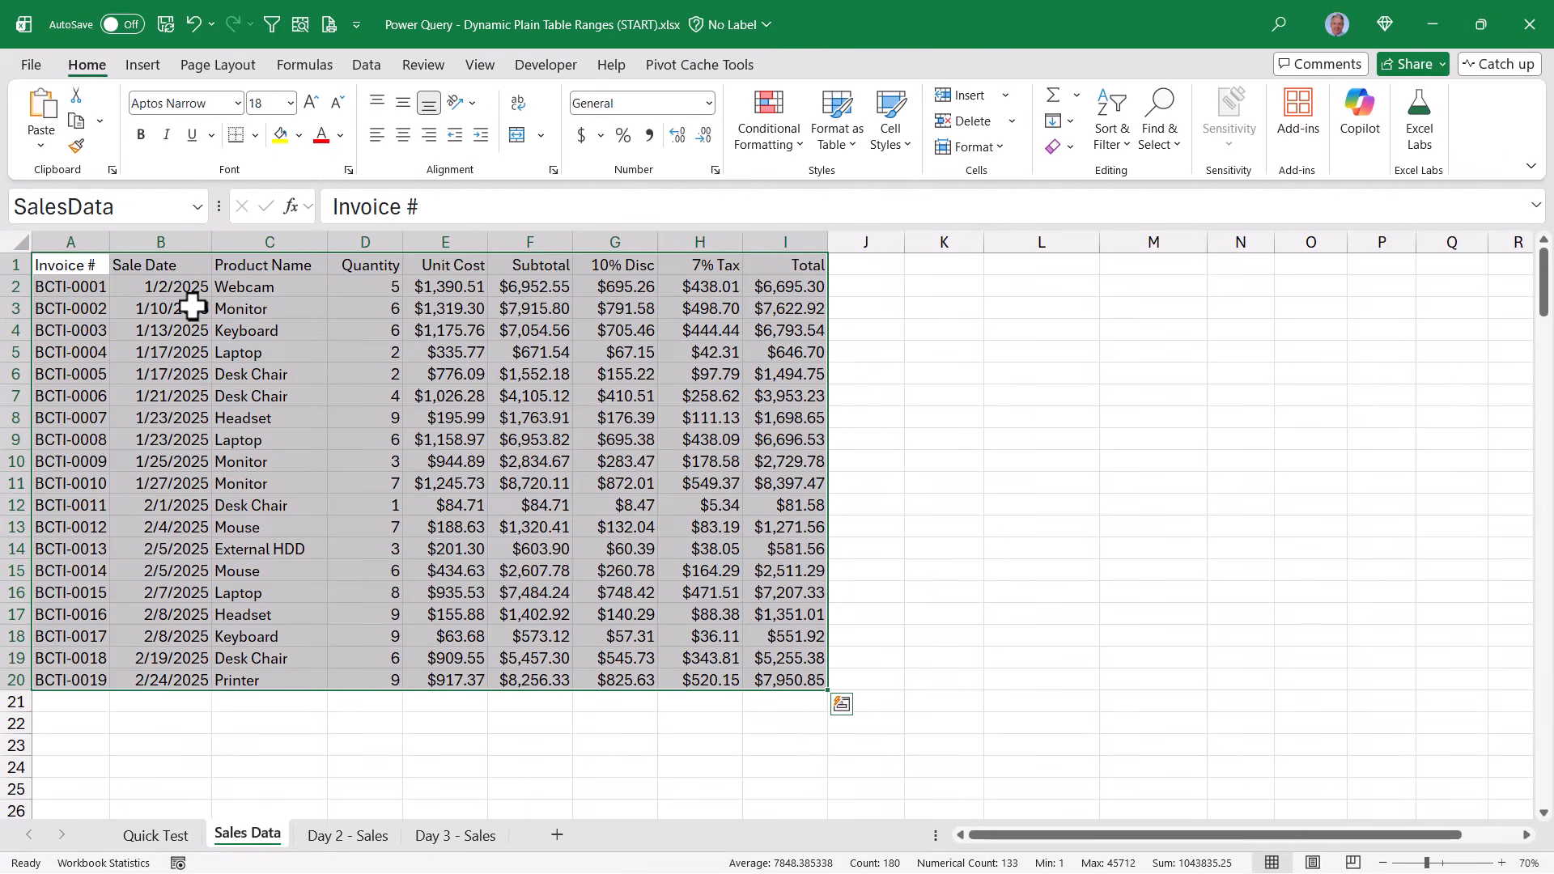
click(366, 65)
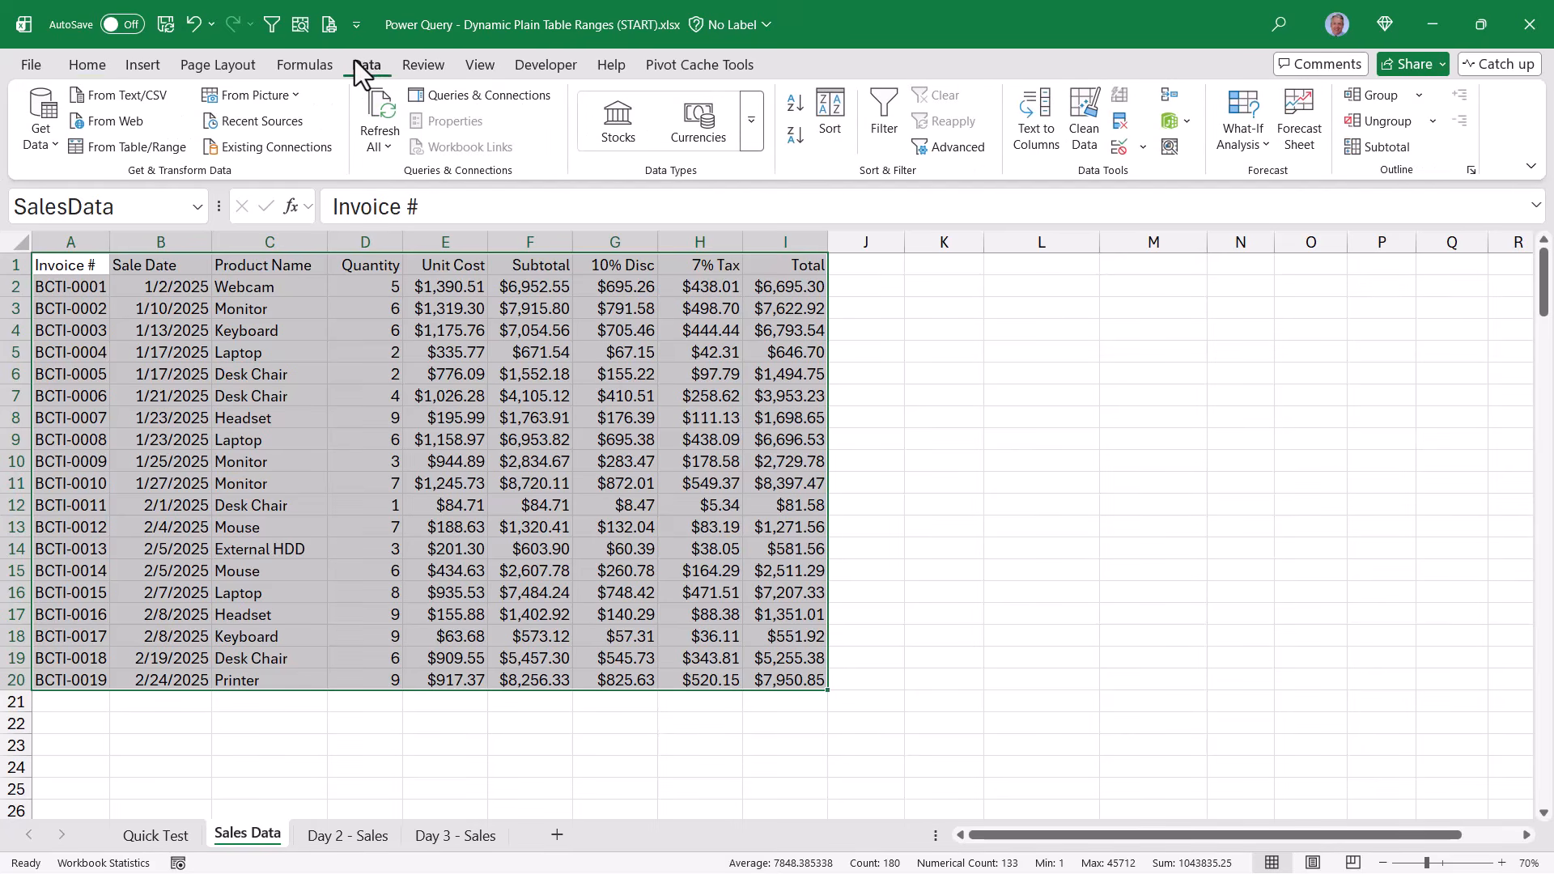
click(105, 149)
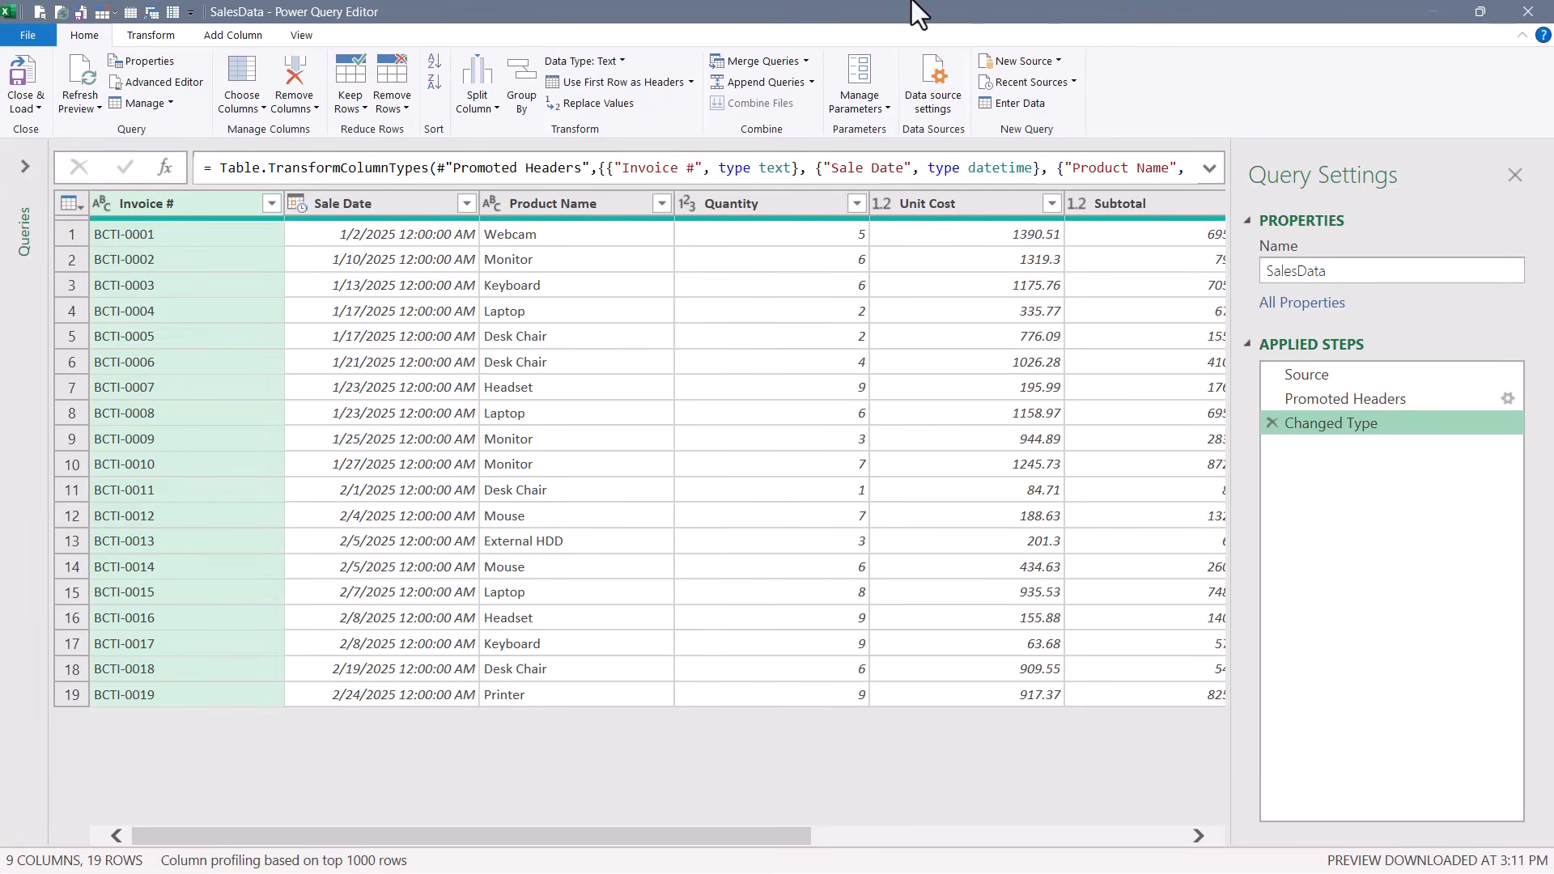
Load the SalesData query as a table to cell K1 of the existing Sales Data worksheet
drag(667, 2, 1416, 133)
click(23, 108)
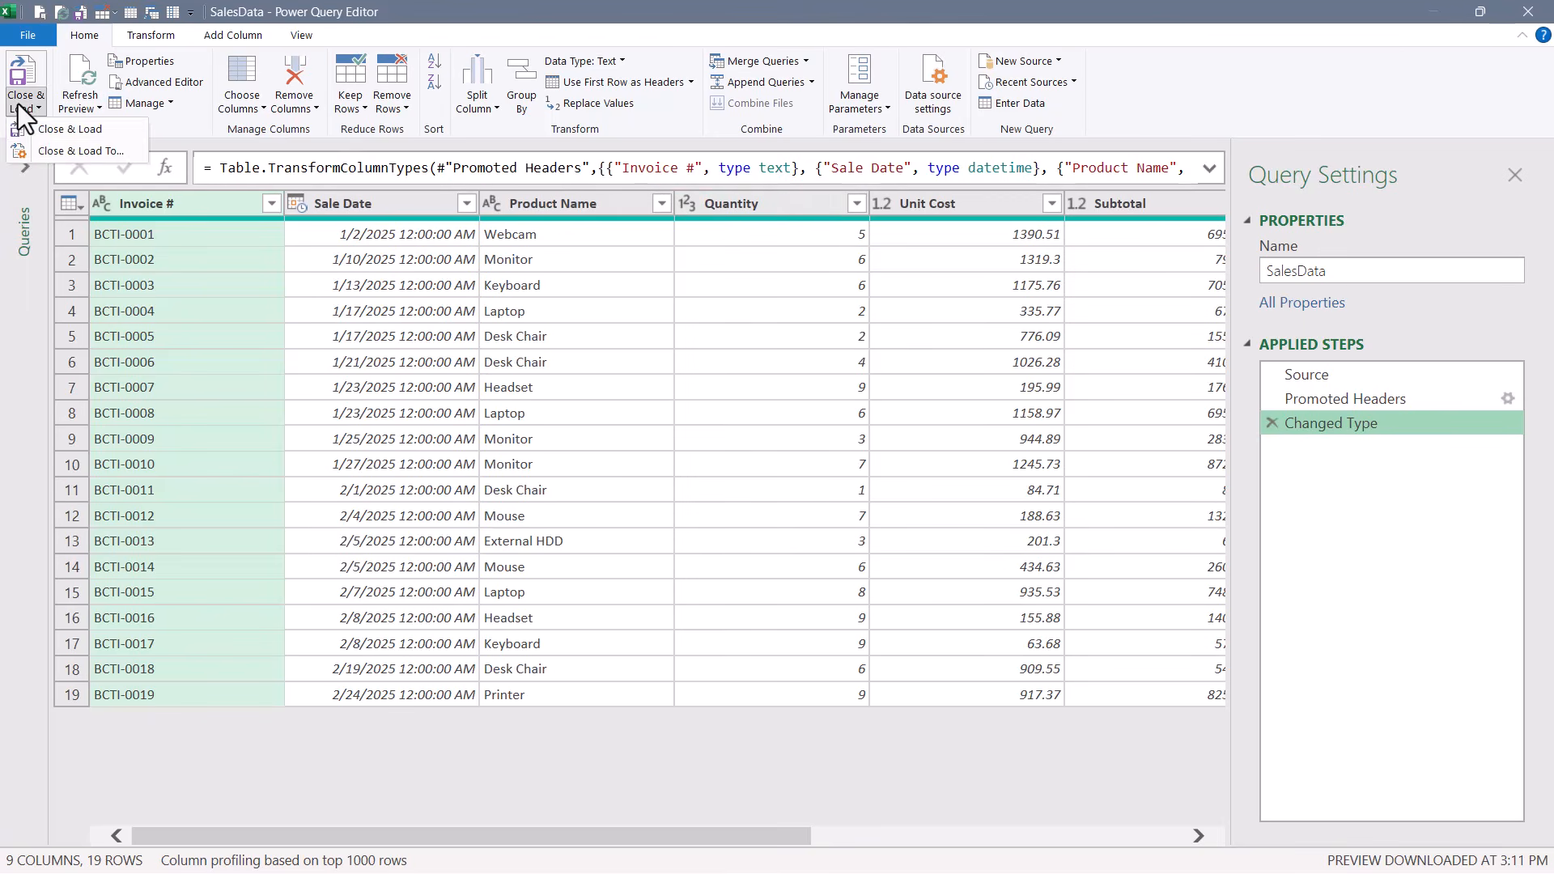
click(39, 154)
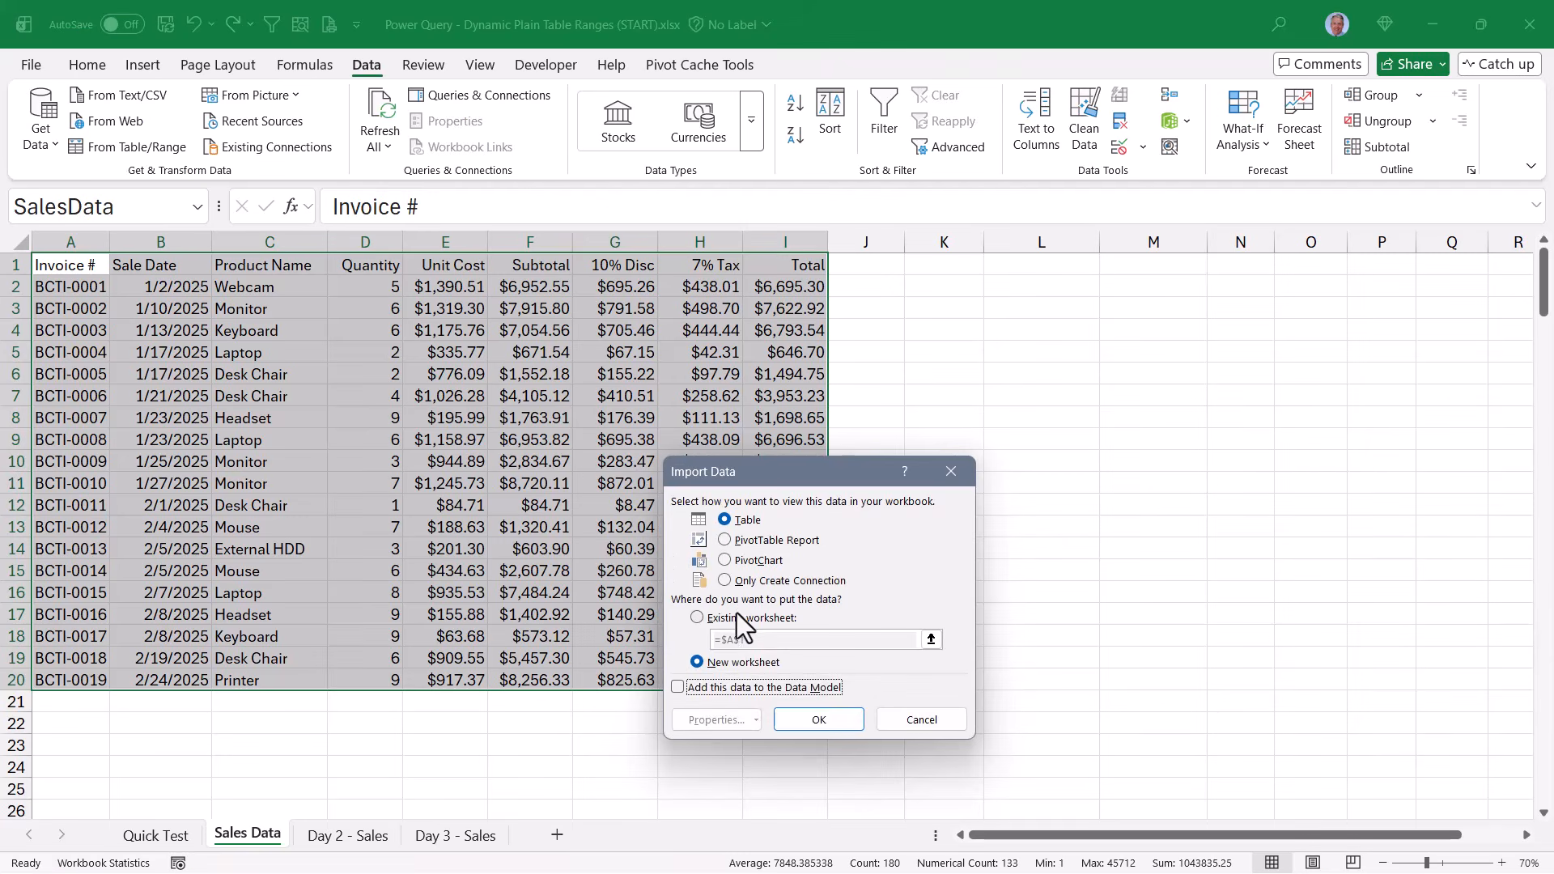
click(738, 618)
click(926, 261)
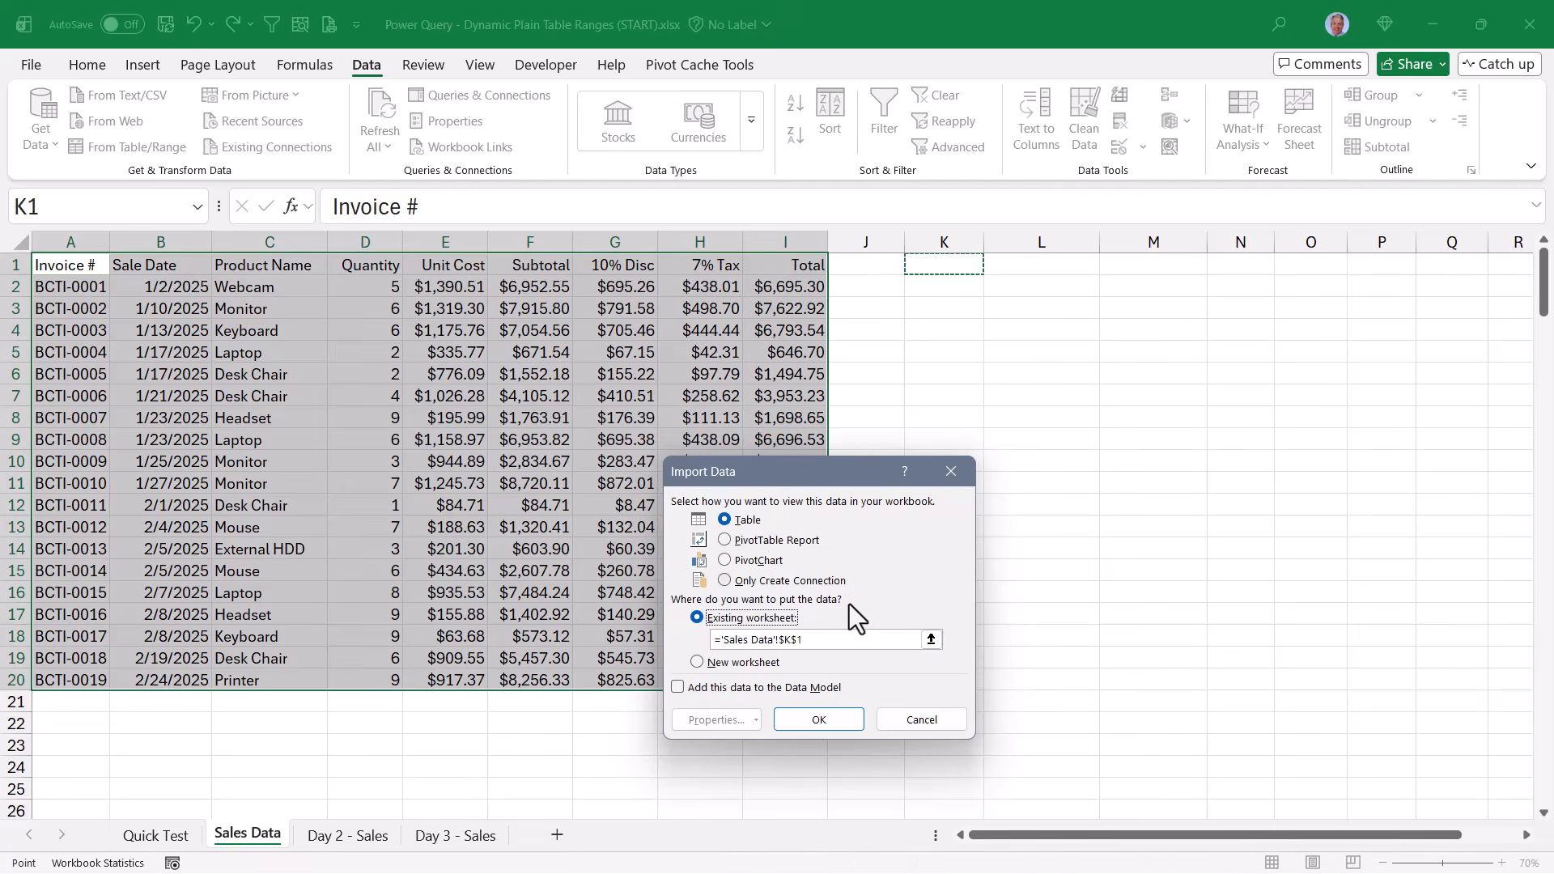
click(817, 720)
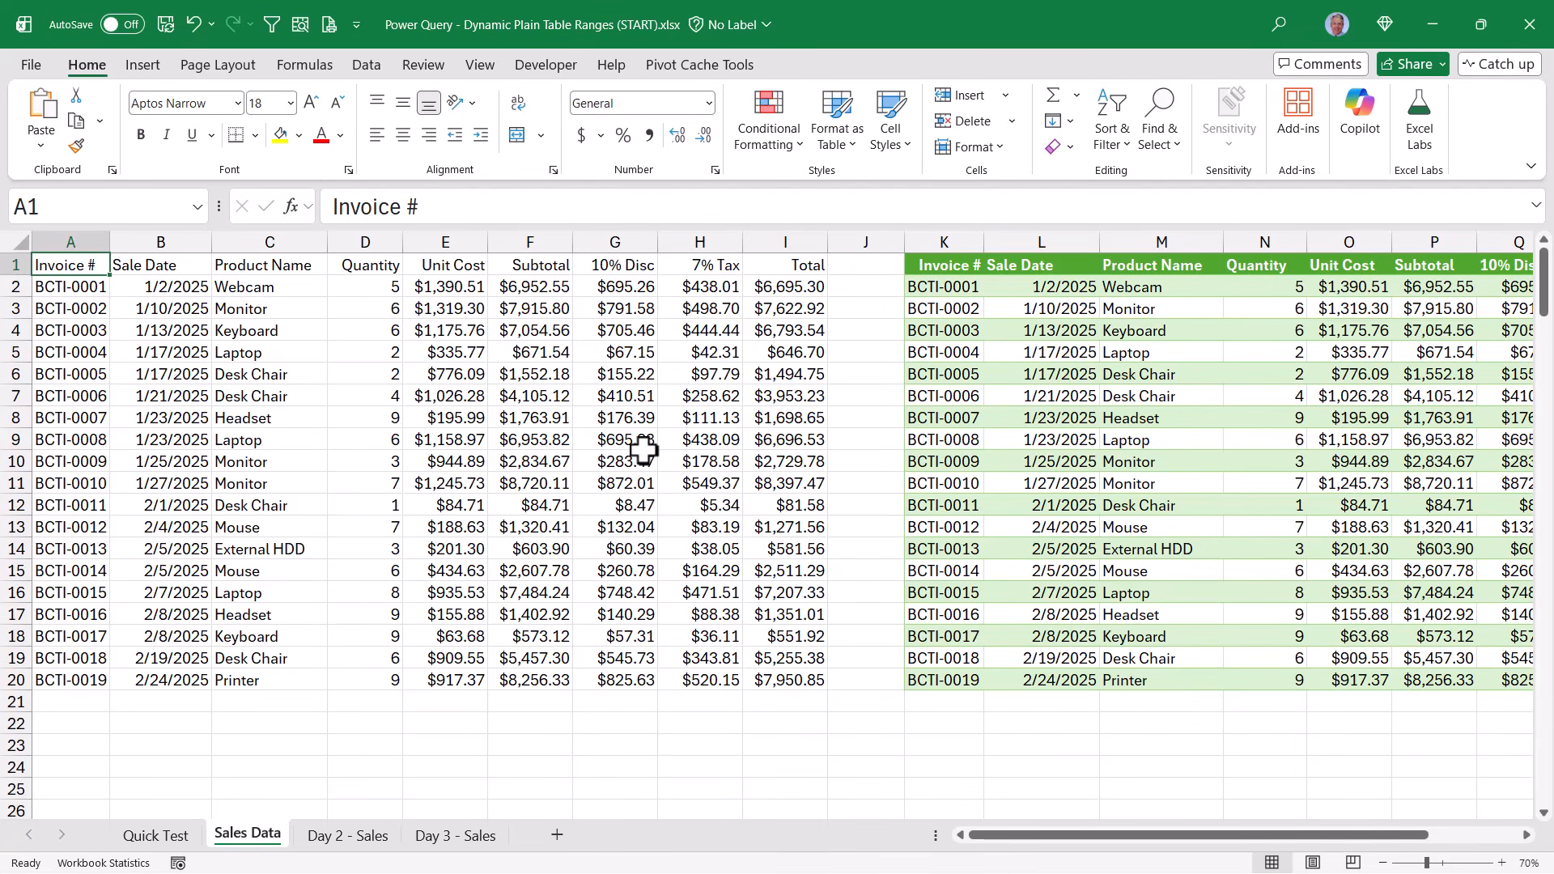
Copy all Day 2 - Sales records below the Sales Data range at A21 and refresh the query's output table
click(350, 838)
click(283, 552)
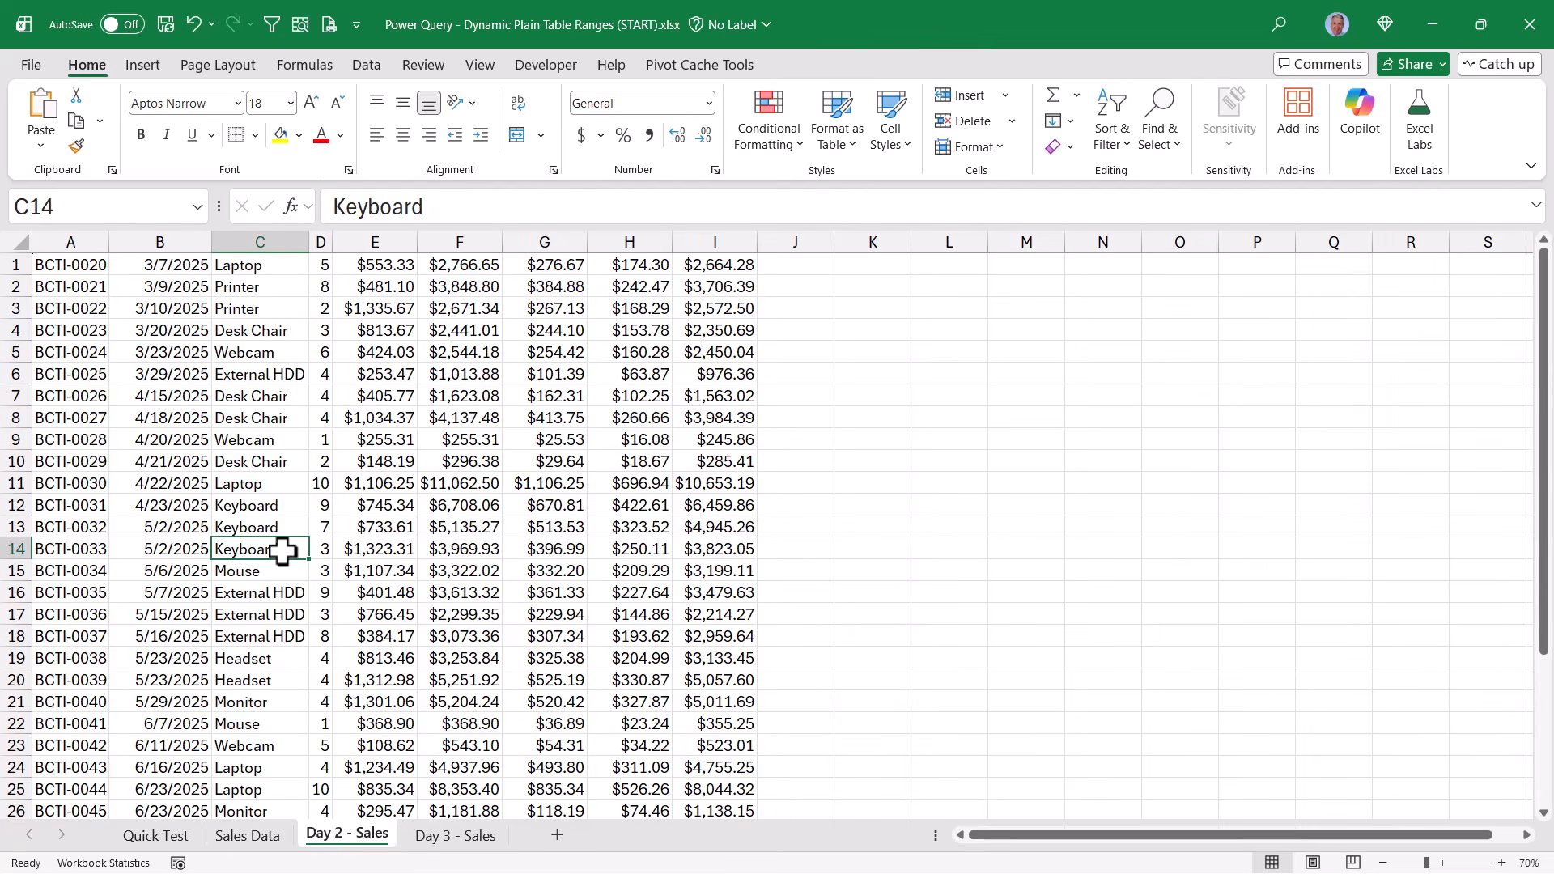
key(ctrl+a)
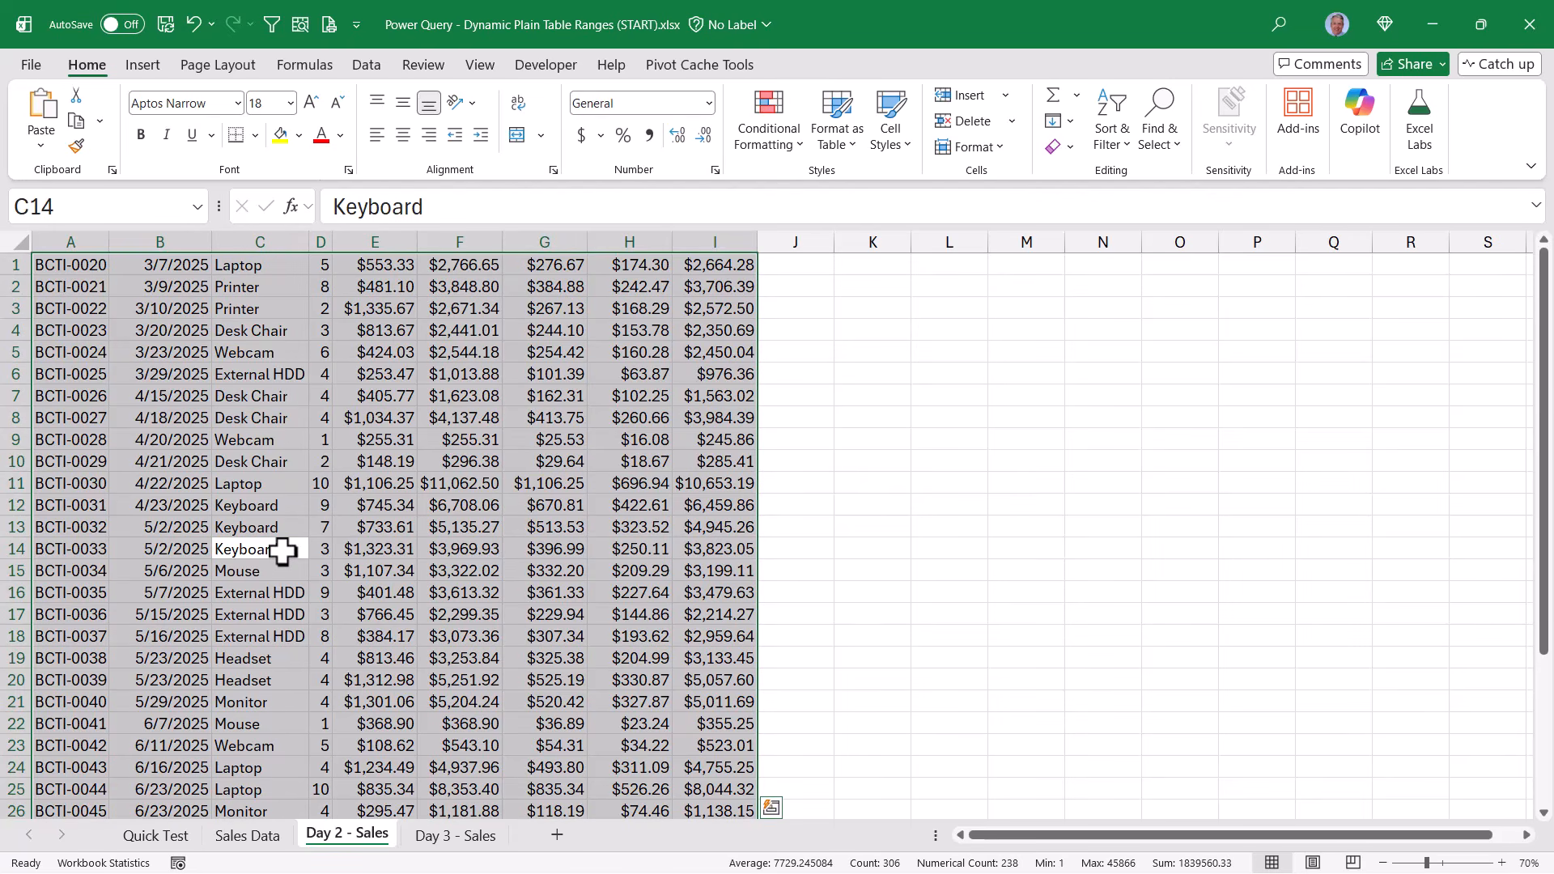
key(ctrl+c)
click(247, 836)
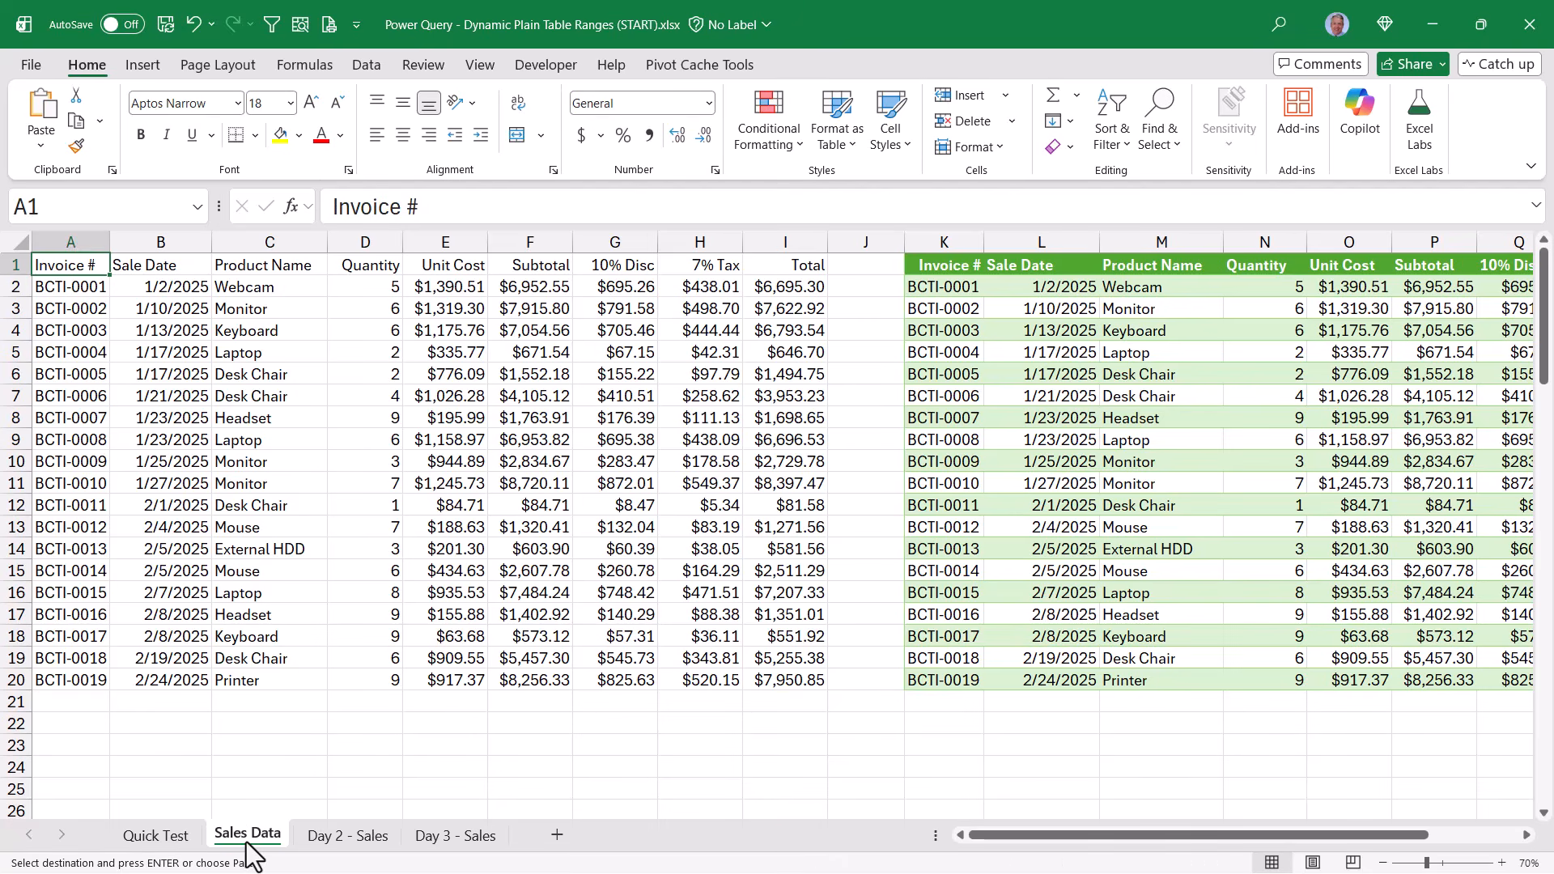
click(69, 701)
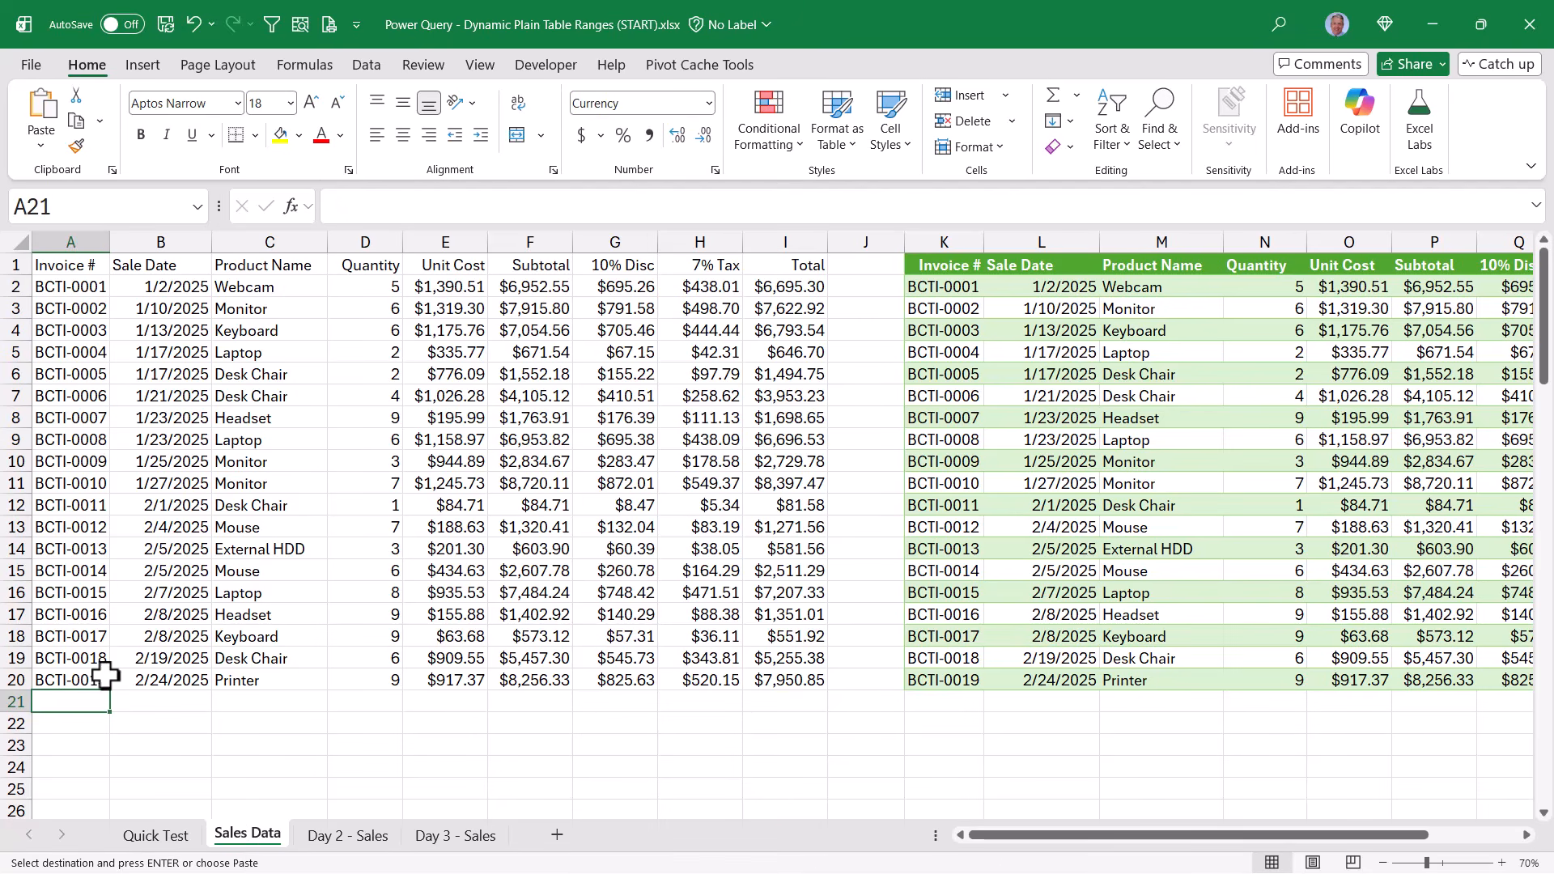
key(ctrl+v)
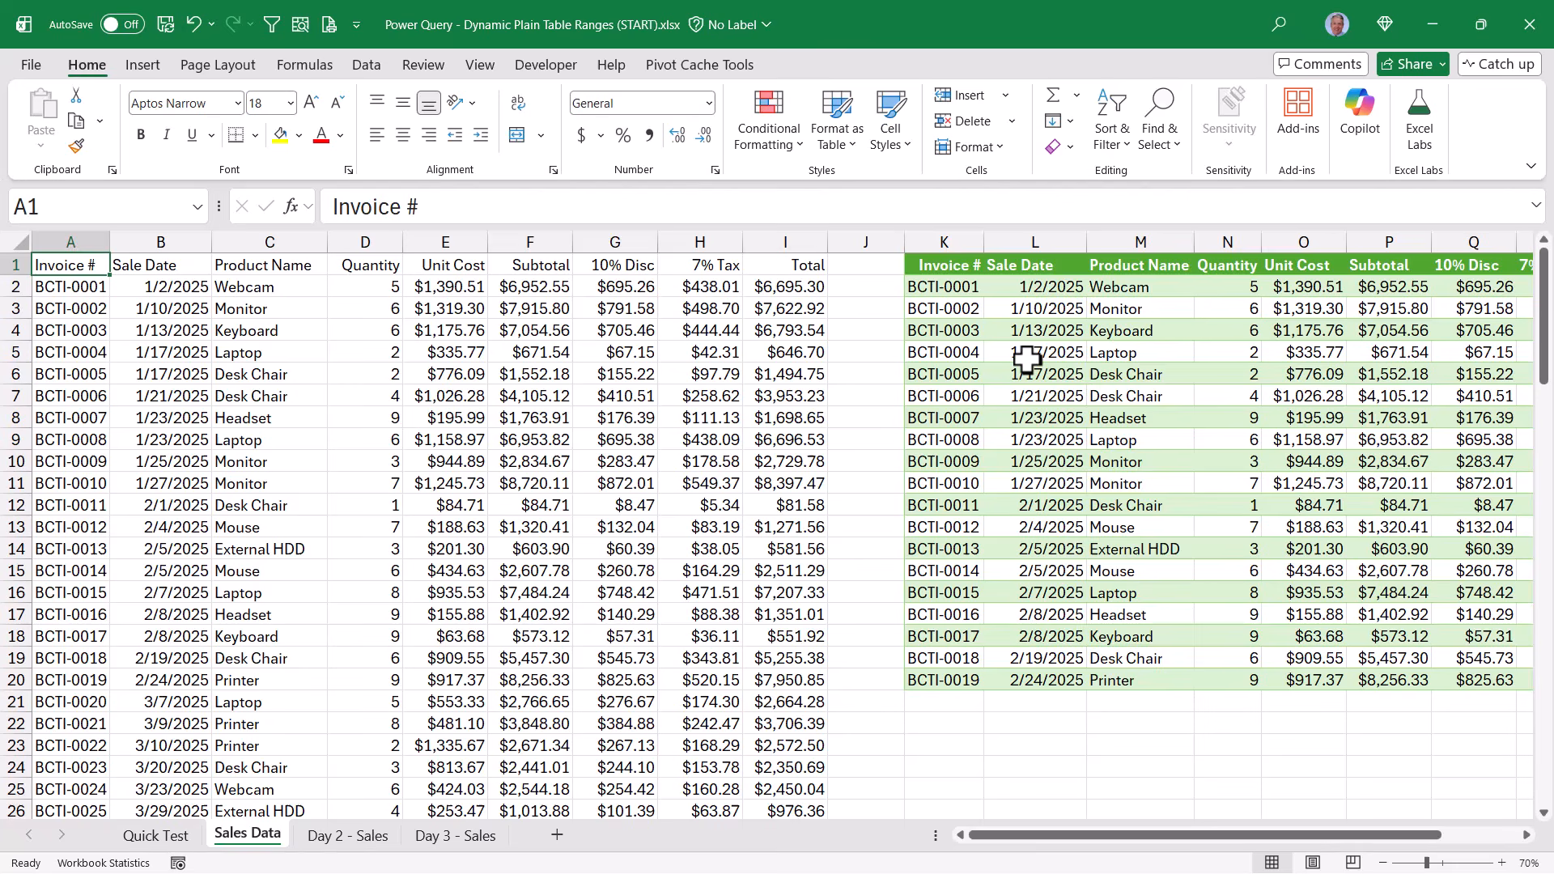
right_click(1026, 359)
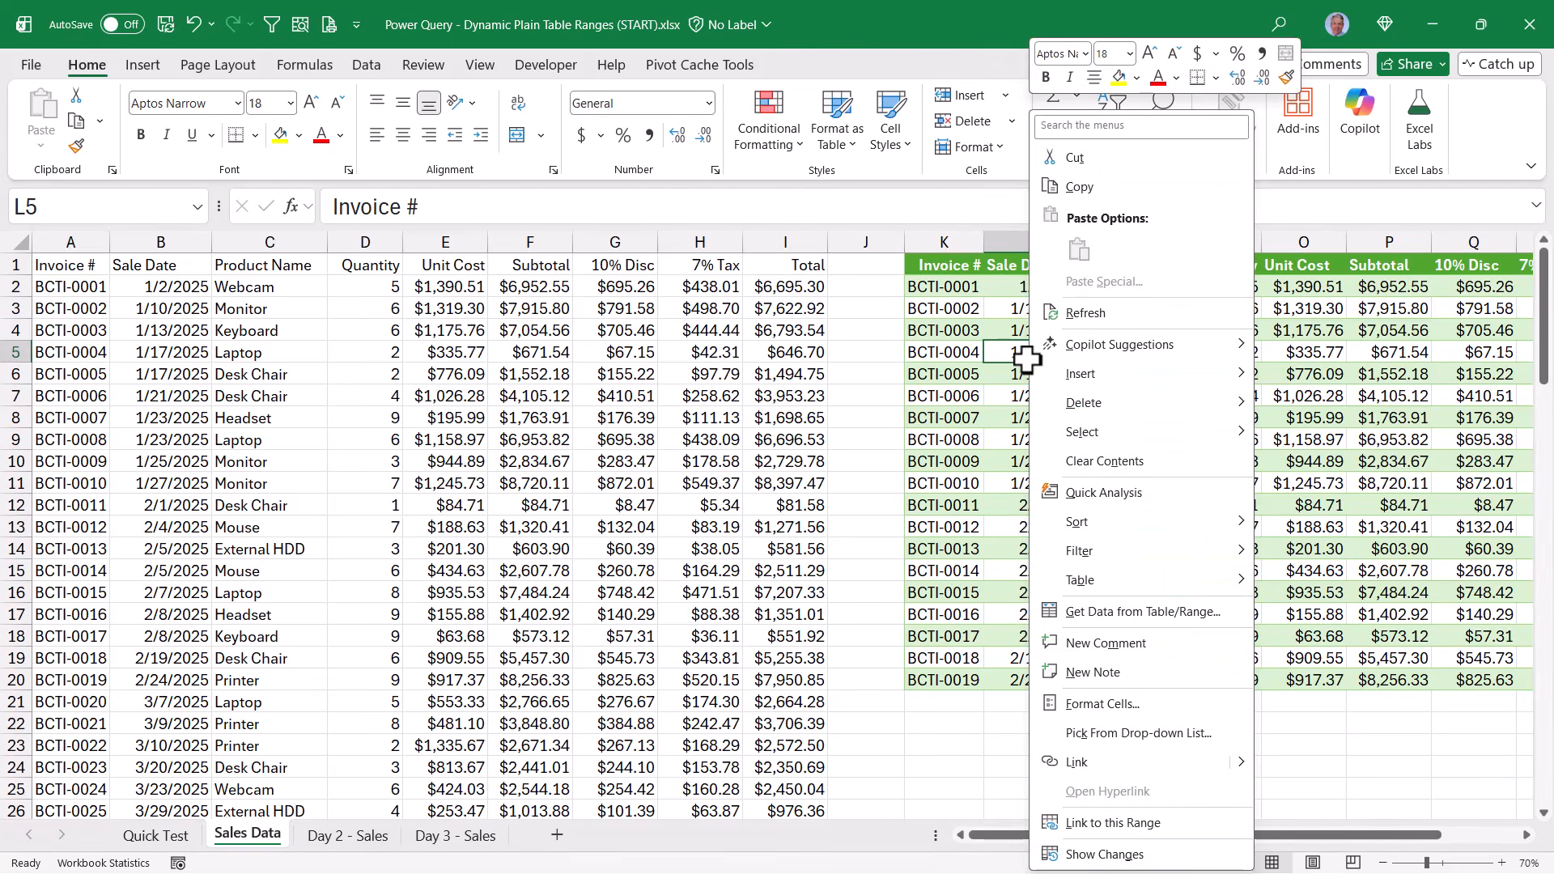
click(1055, 315)
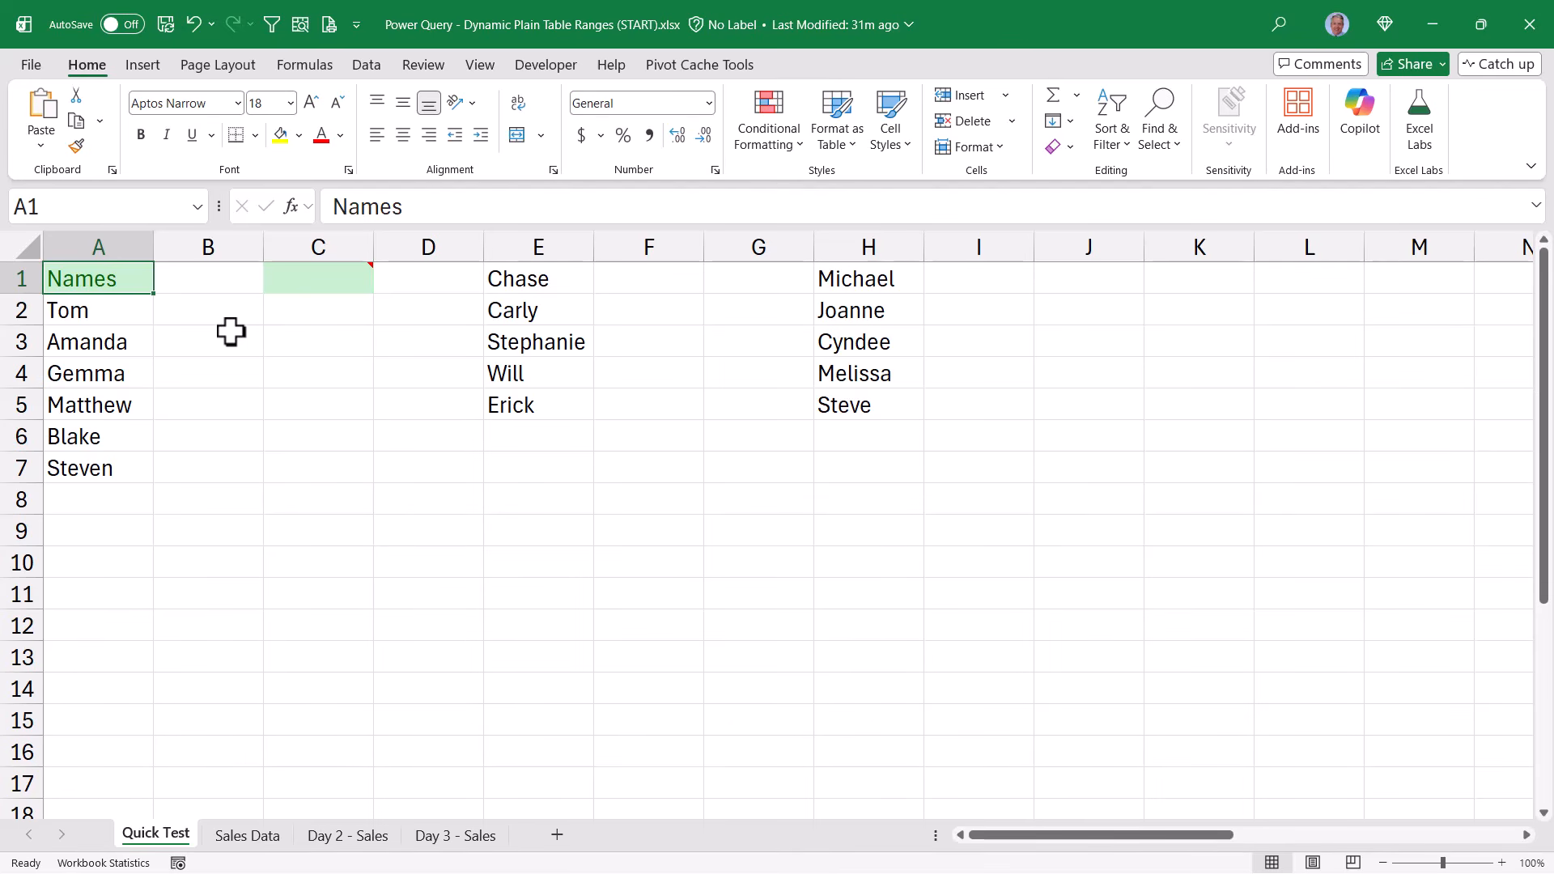
Enter the formula =A:A in cell C1 of the Quick Test sheet and inspect how far down it spills
drag(125, 310, 123, 471)
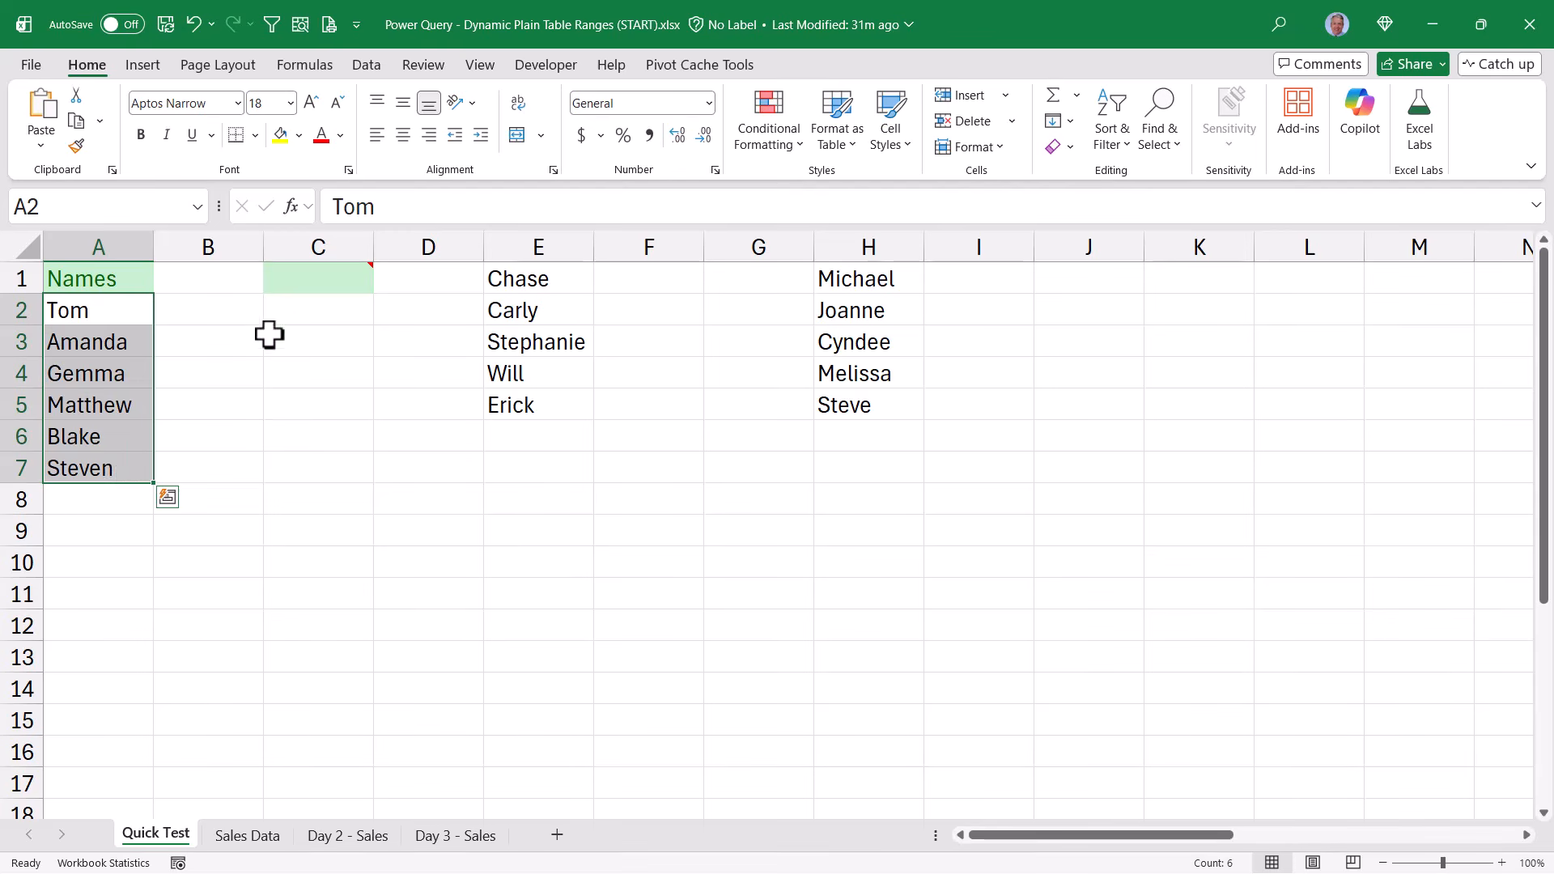
click(321, 276)
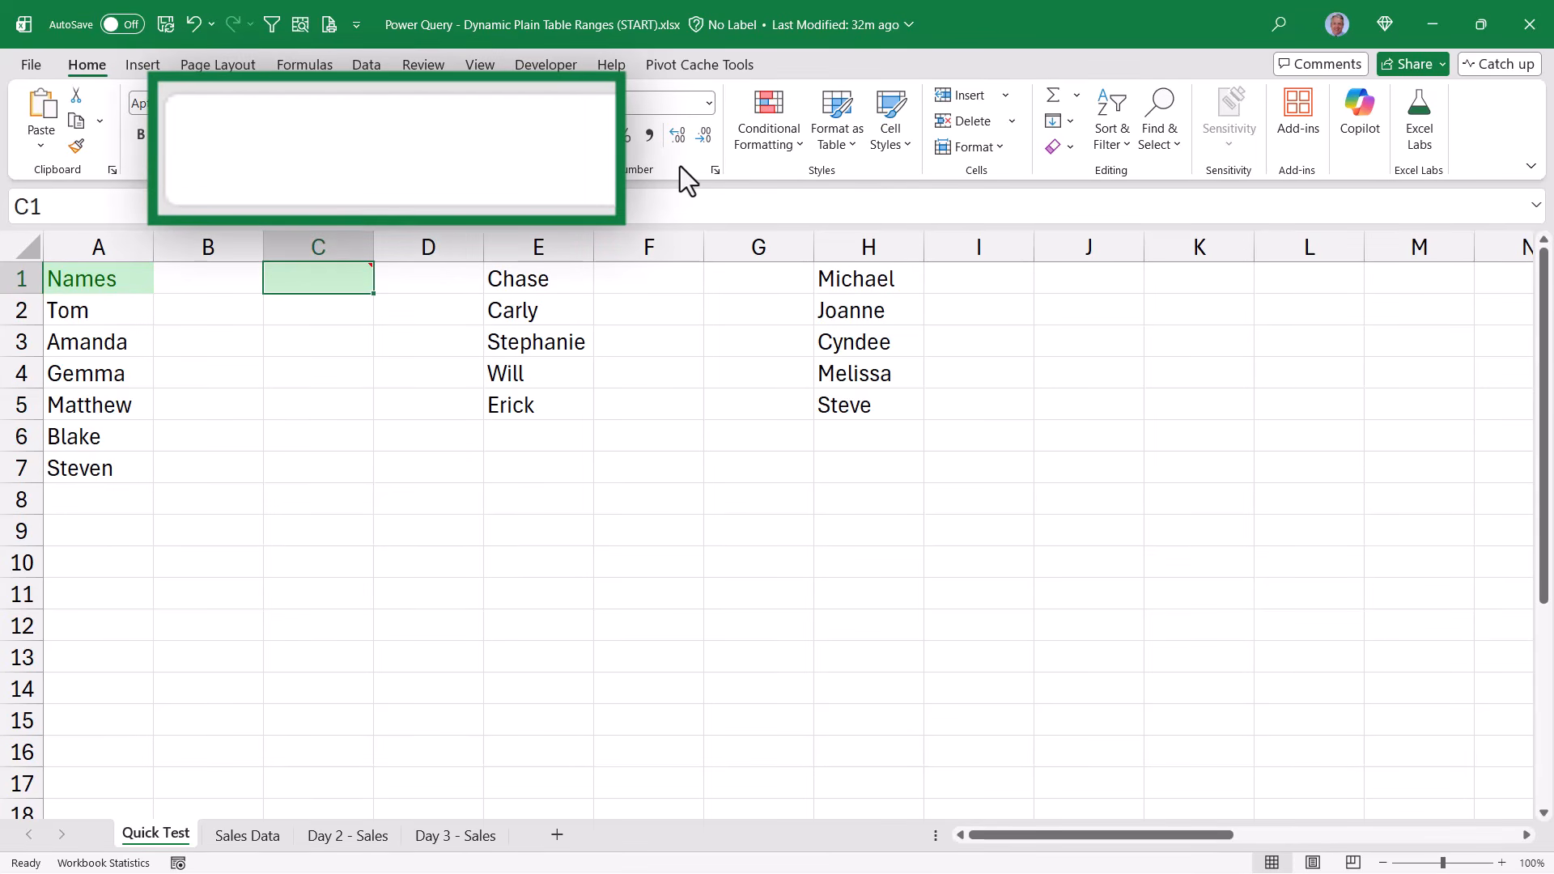
text(=)
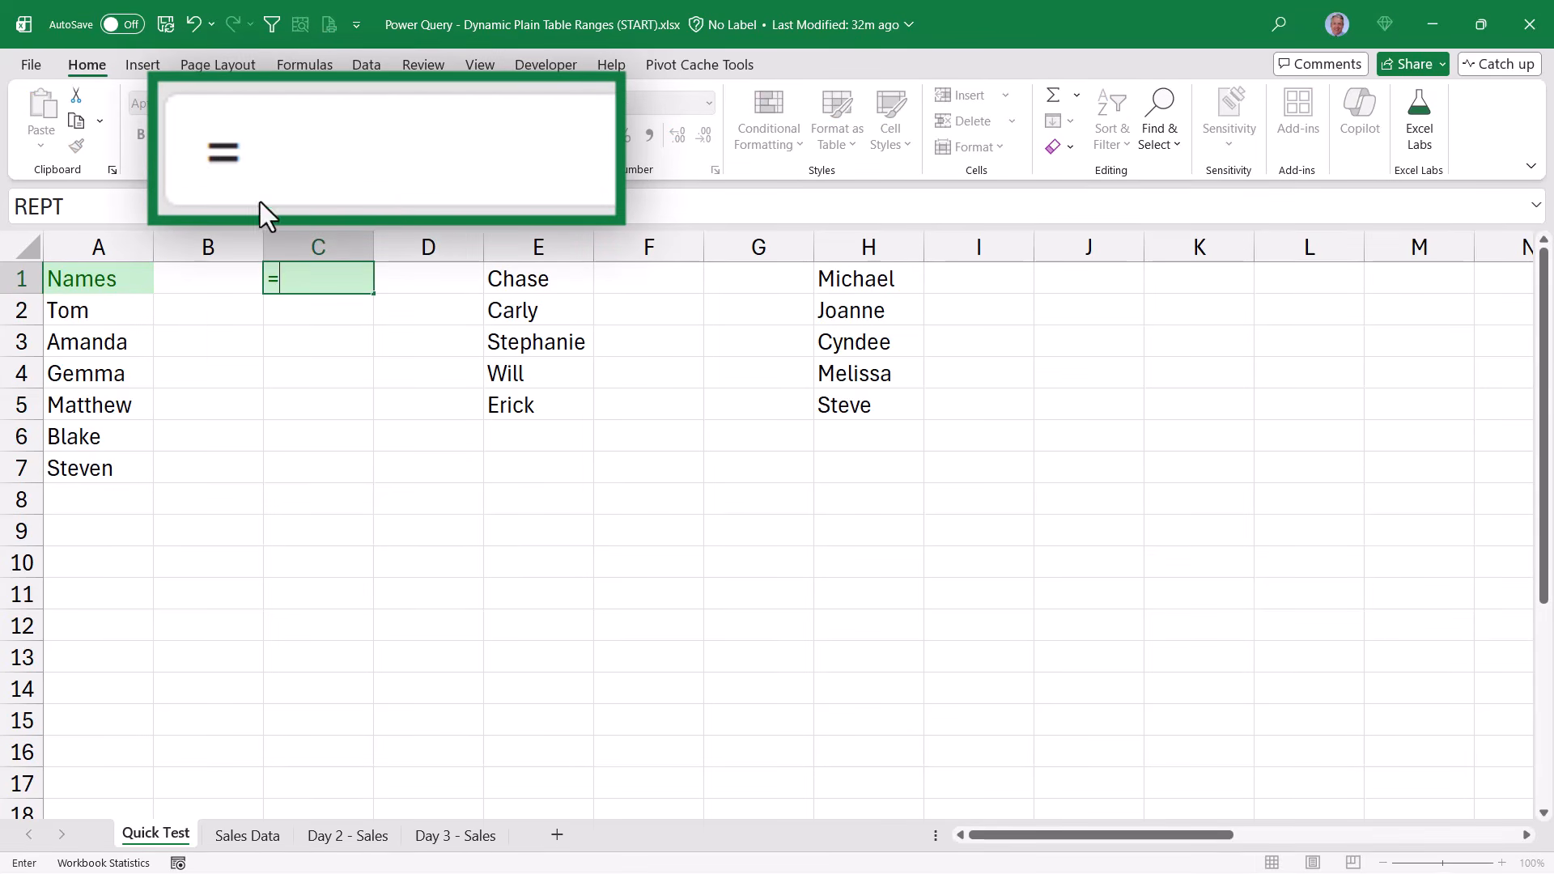
click(87, 248)
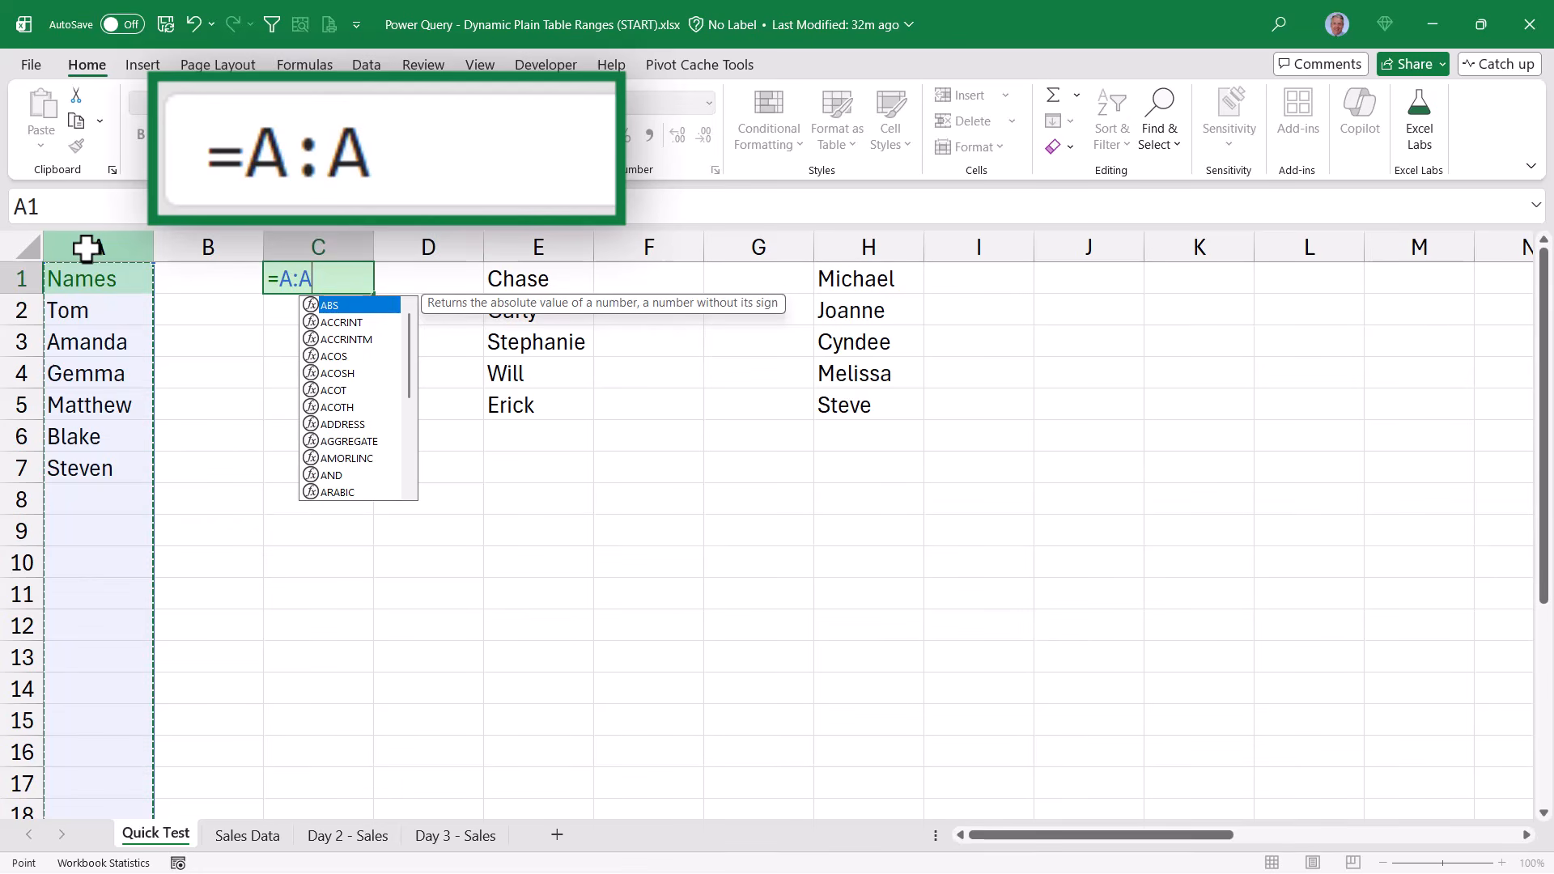
key(ctrl+Return)
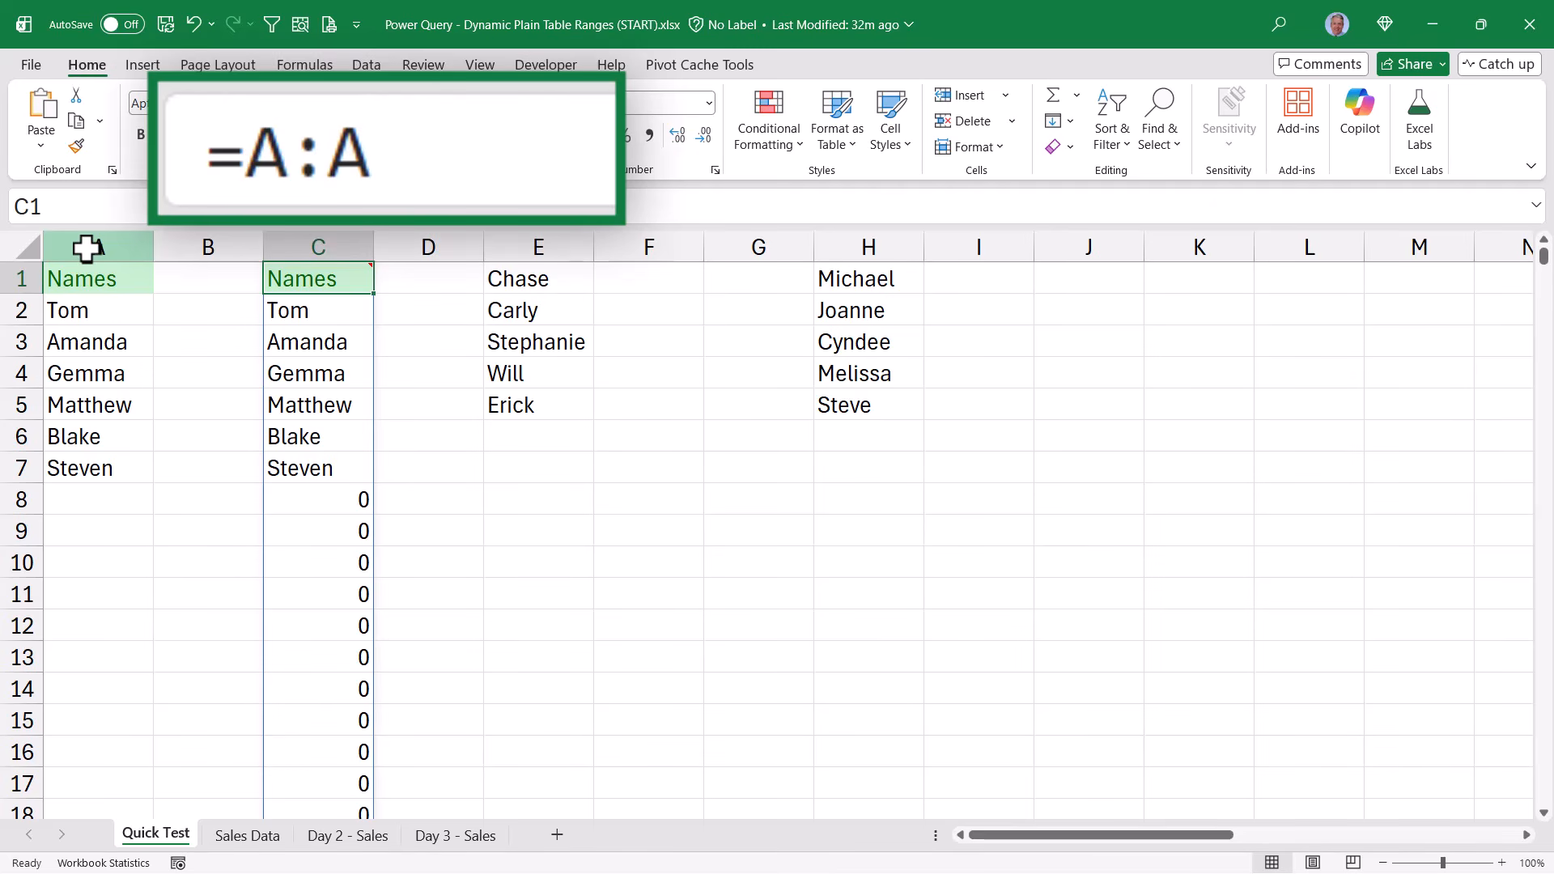
key(ctrl+Down)
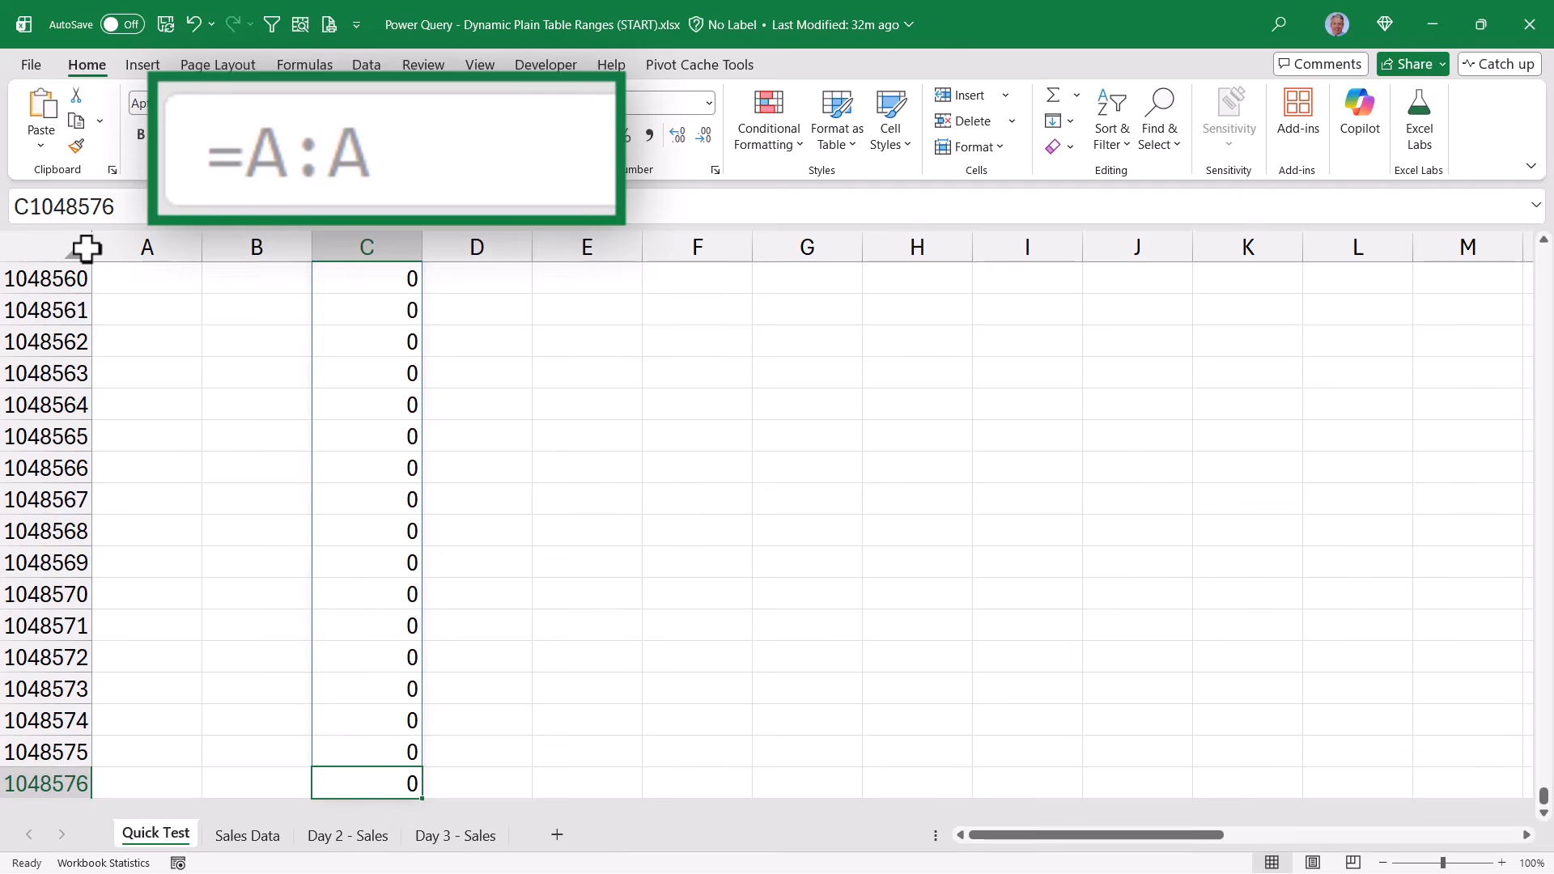
key(ctrl+Up)
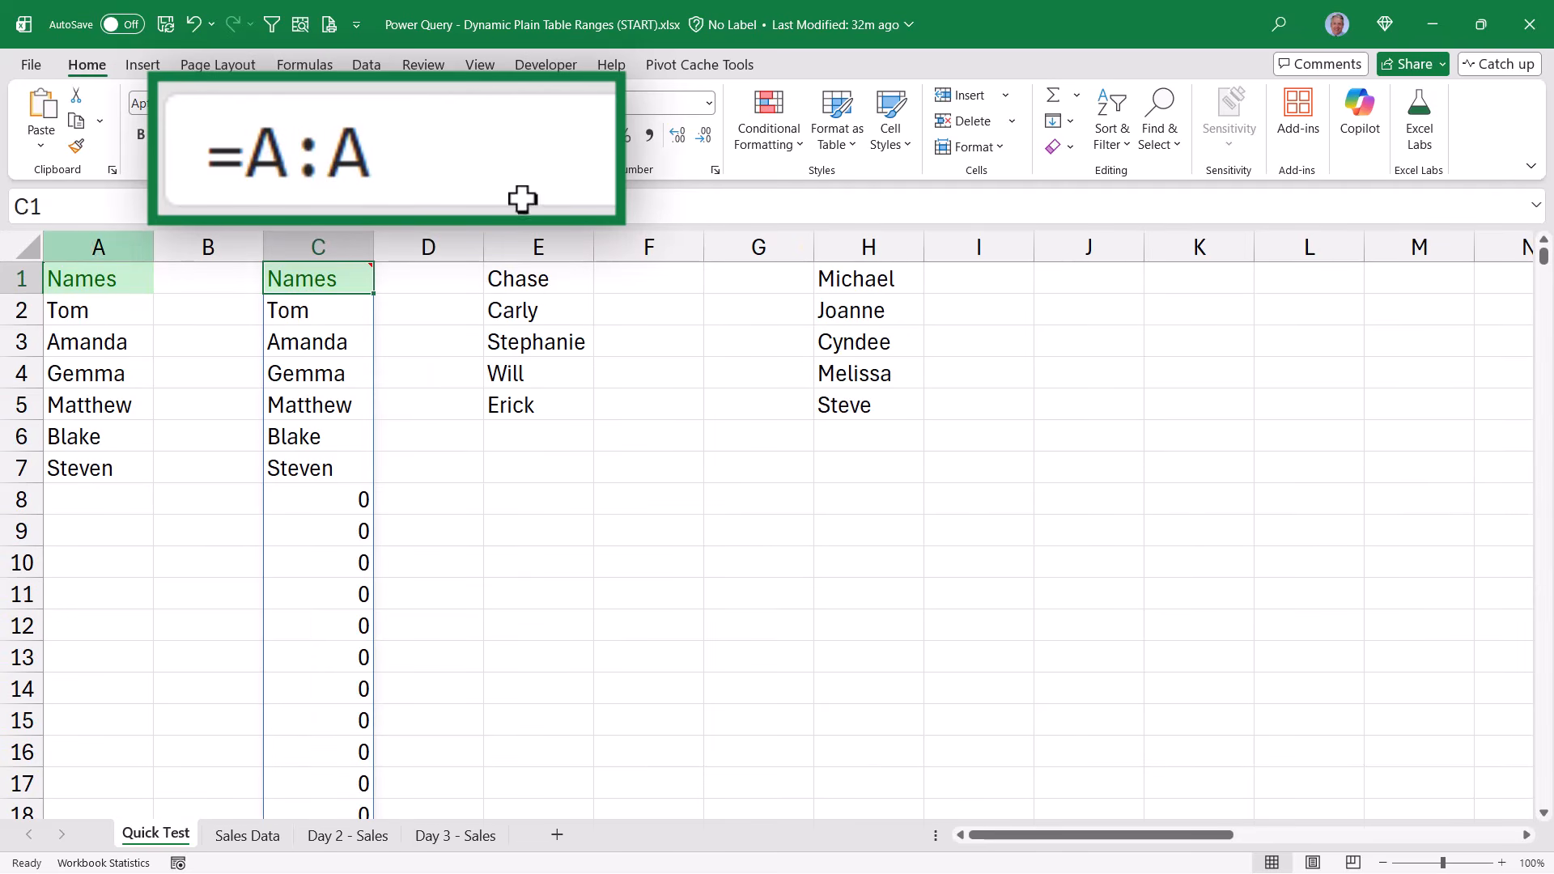
Change the formula in cell C1 of Quick Test to =A:.A so the spill trims trailing blanks
click(369, 212)
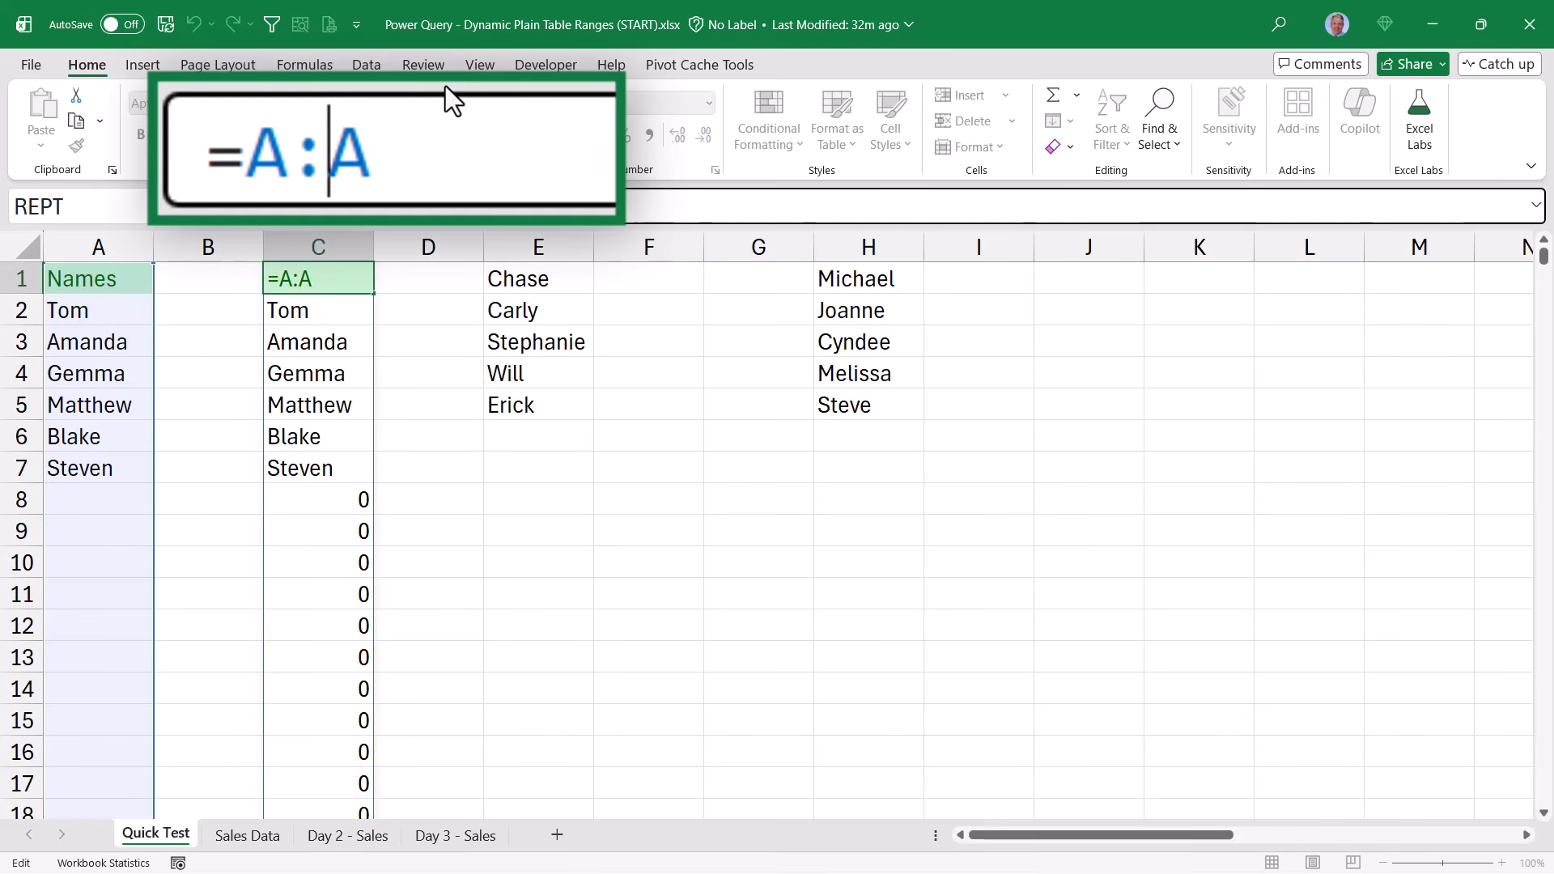
text(.)
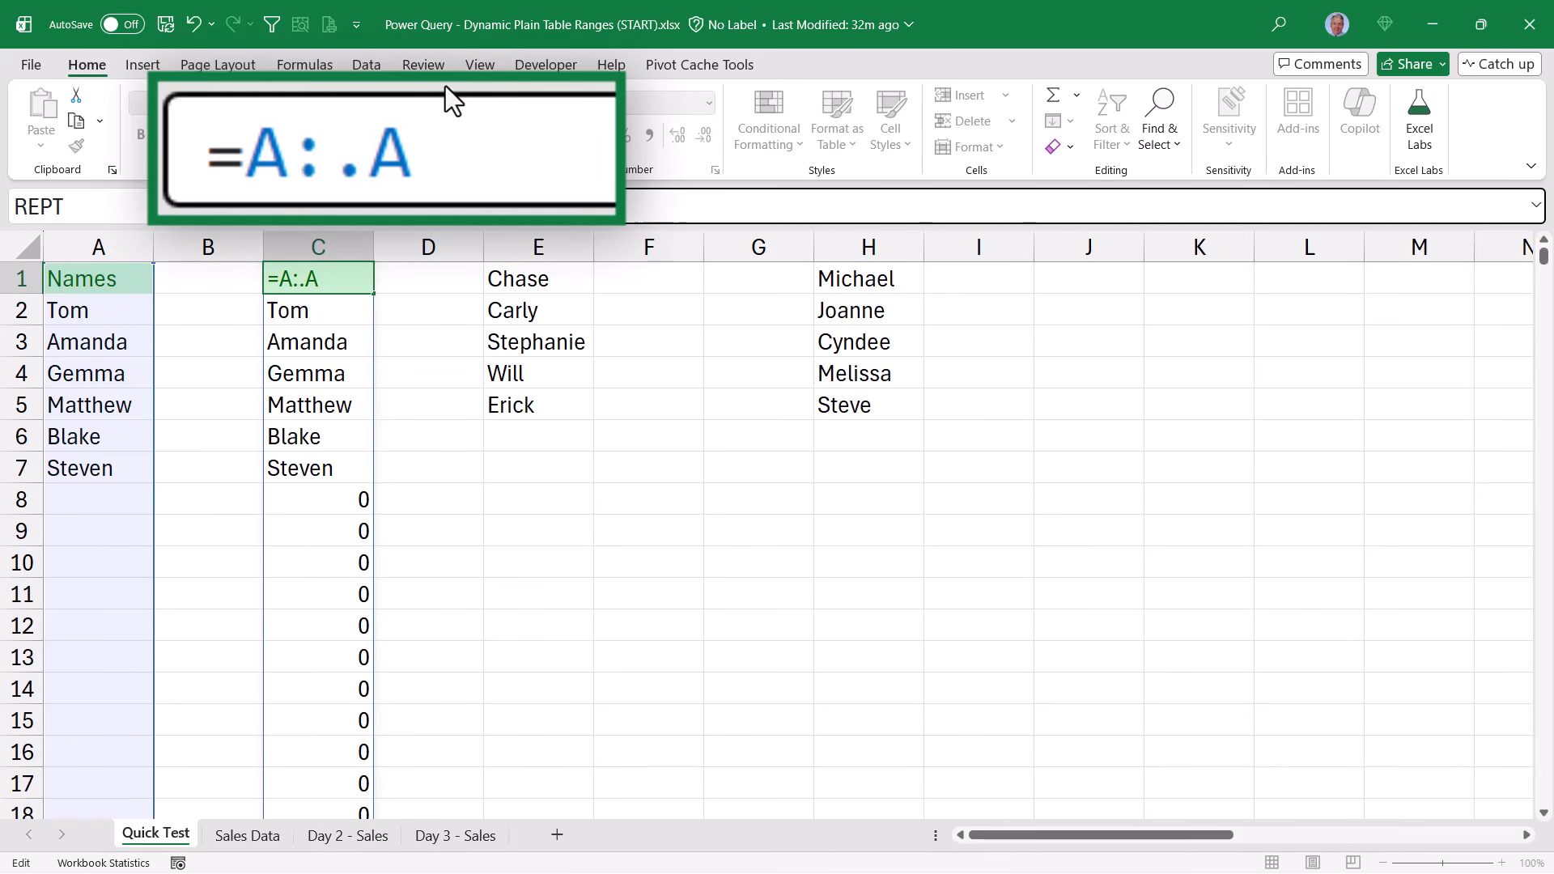
key(ctrl+Return)
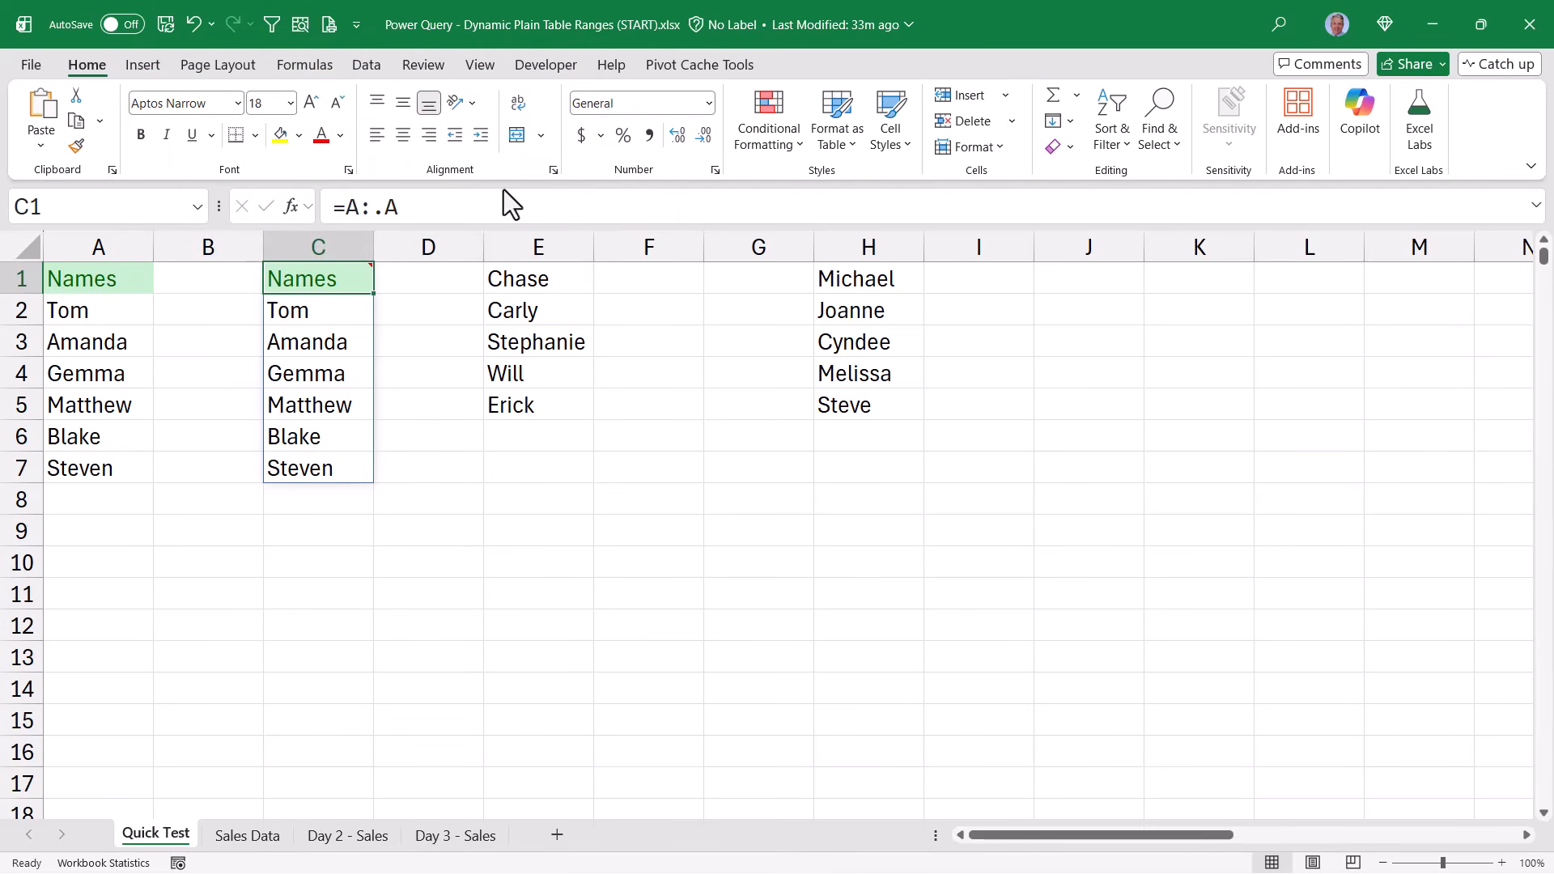
Move the names in E1:E5 to A8 and those in H1:H5 to A13, extending the column A list
drag(526, 280, 70, 624)
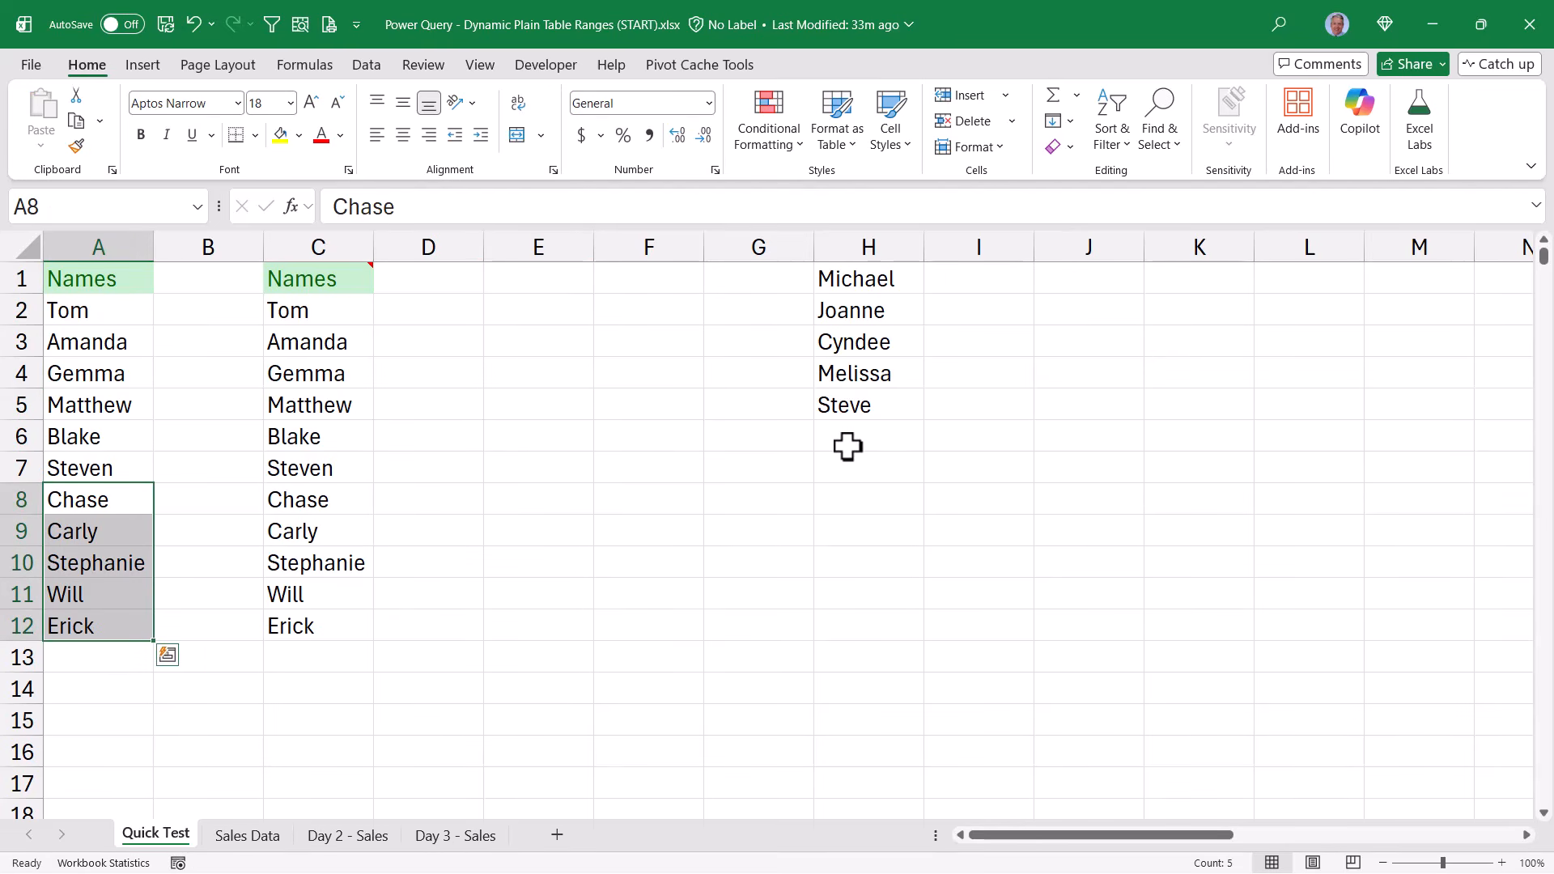
drag(852, 279, 77, 788)
scroll(548, 429, down, 1)
scroll(547, 429, down, 2)
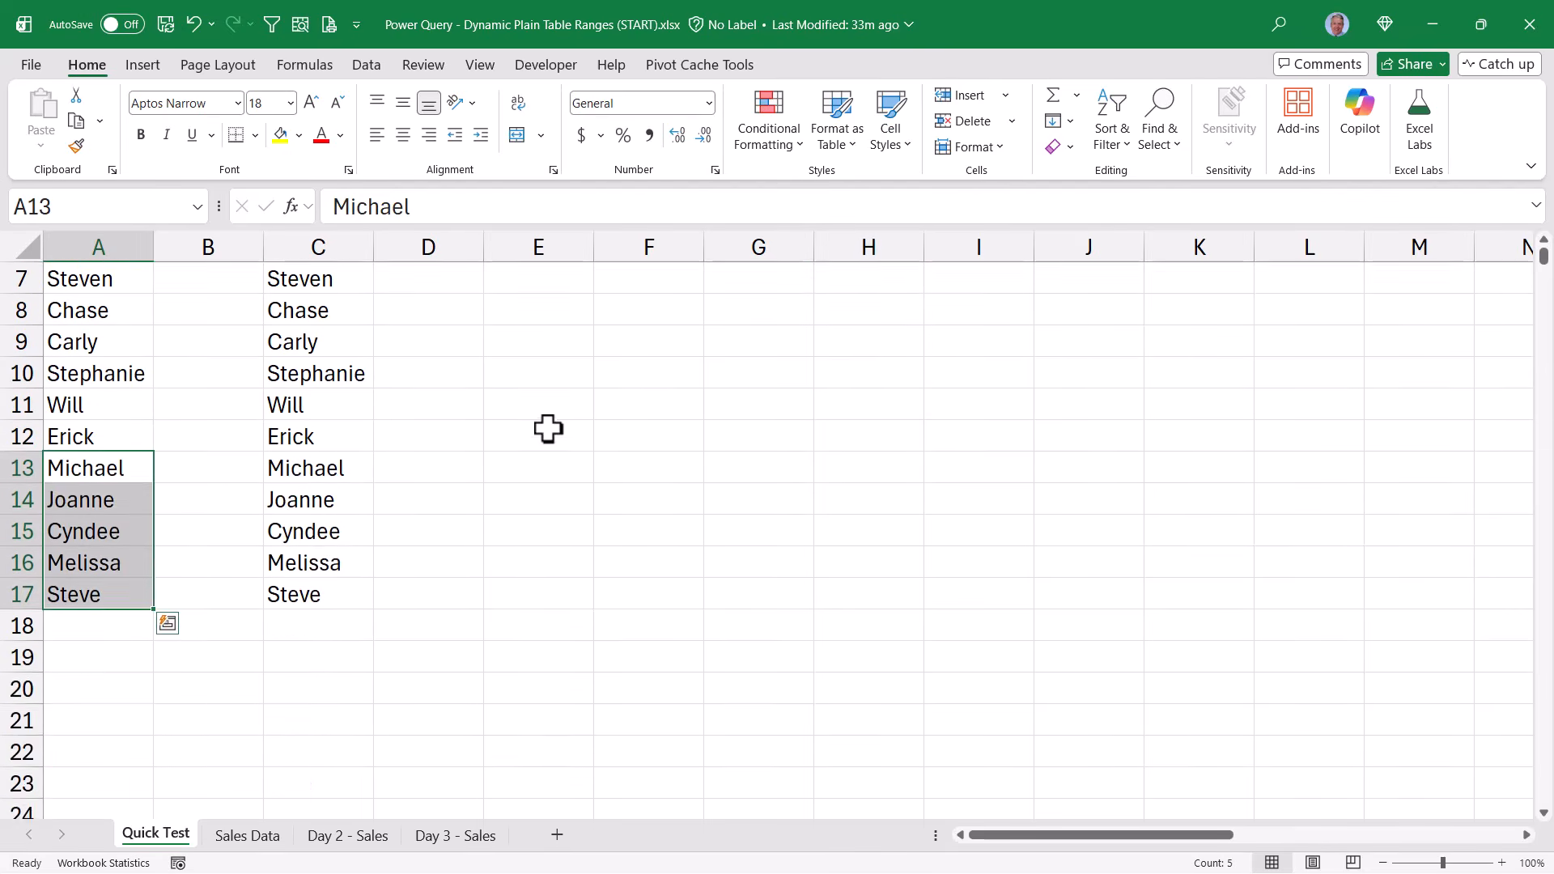
scroll(548, 427, up, 3)
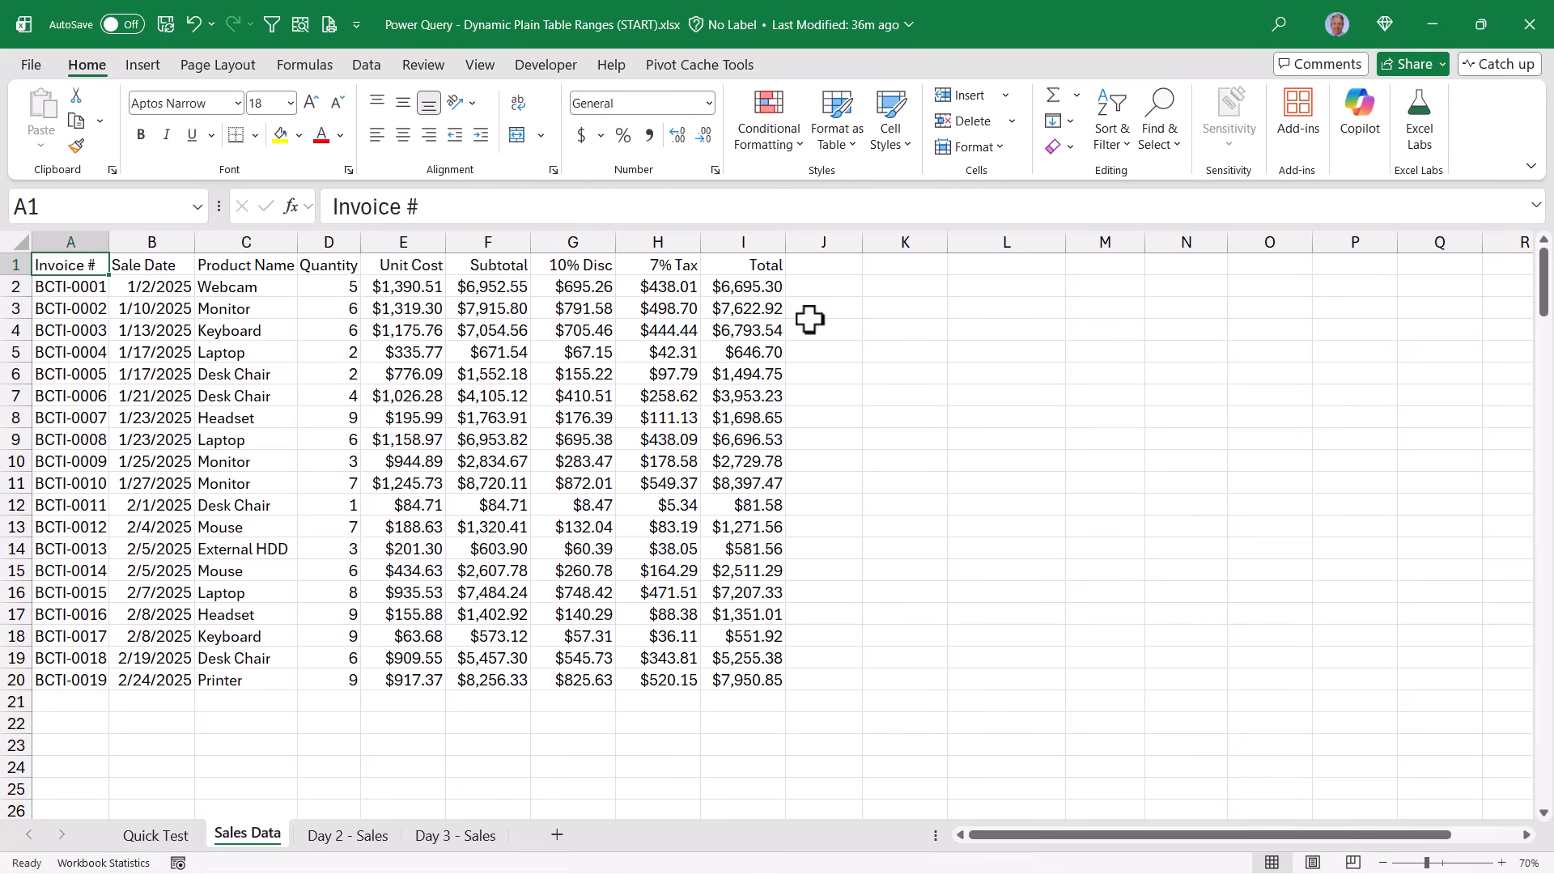
Select the whole data range A1:I20 on the Sales Data sheet and name it SalesData
click(405, 417)
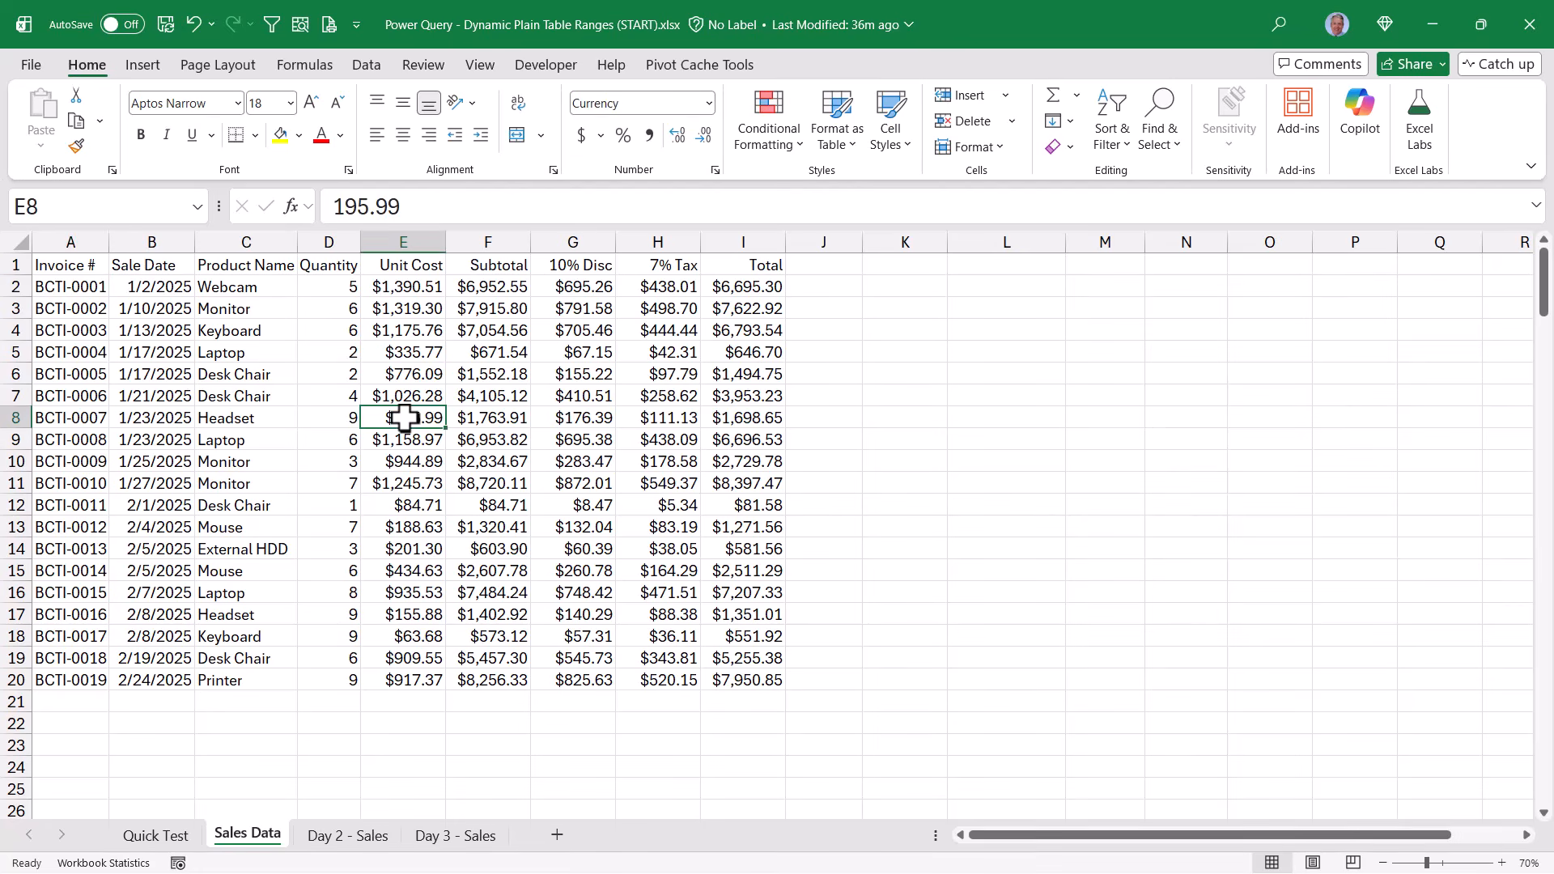
key(ctrl+a)
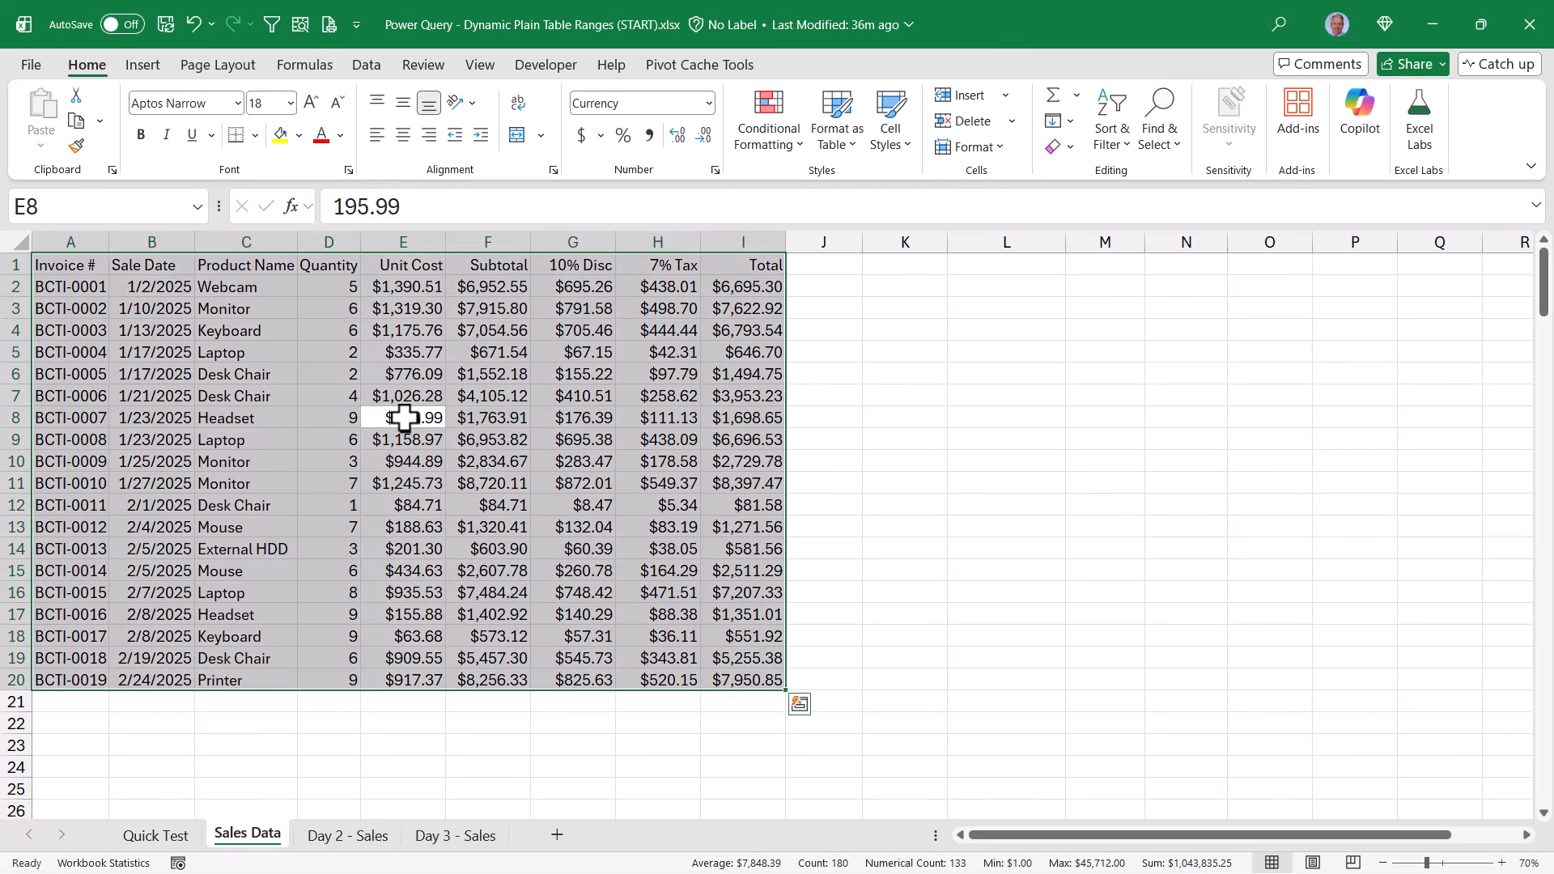
click(81, 208)
text(S)
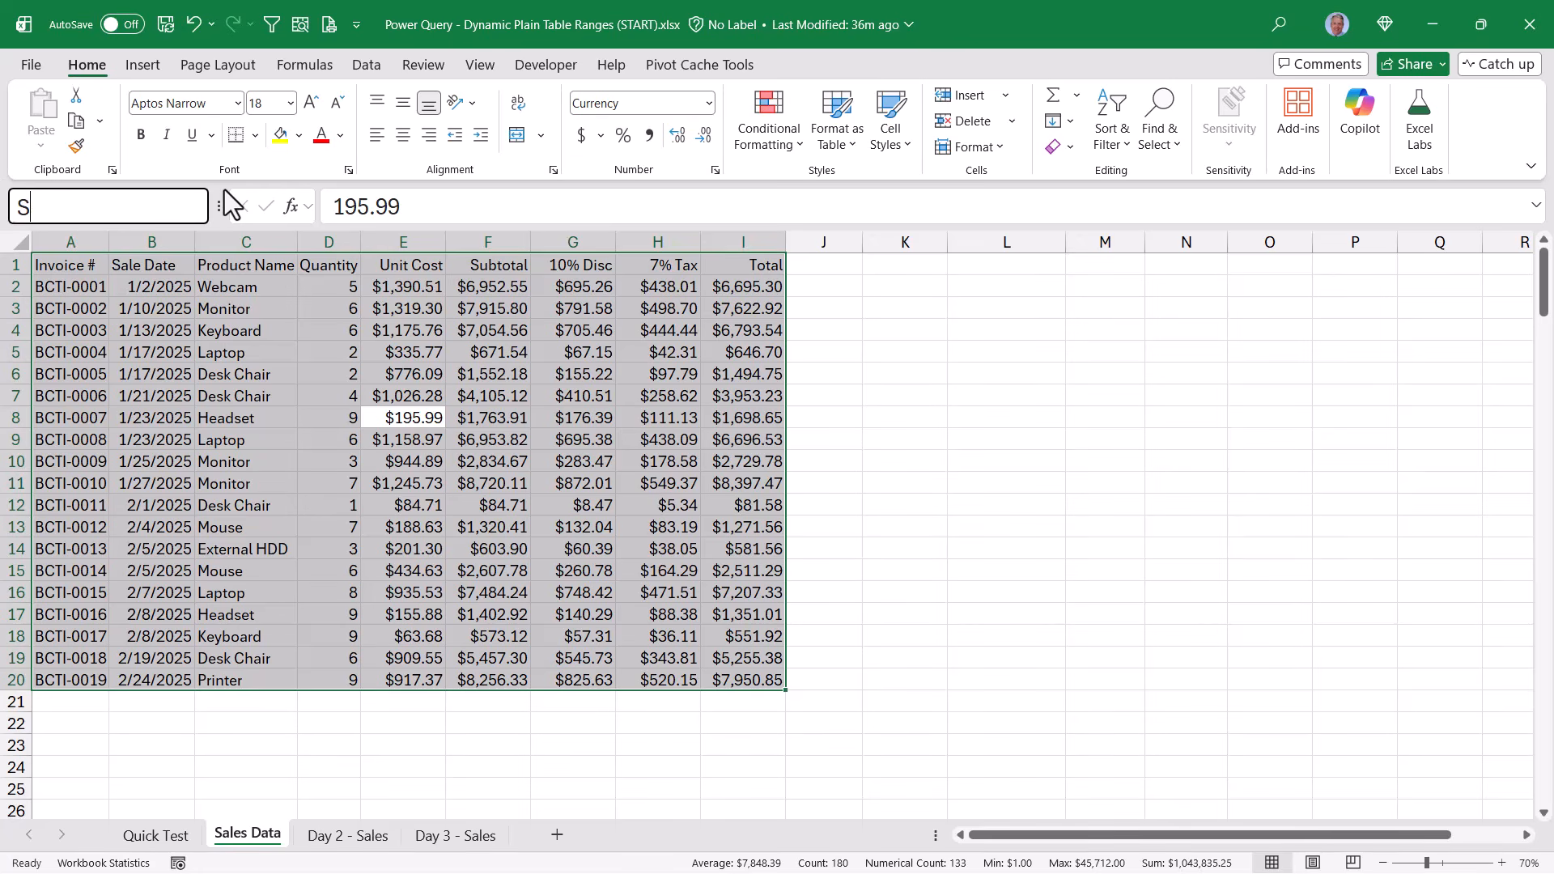
text(ales Data)
key(Return)
Check which cells the SalesData name covers by selecting it from the list of defined names
click(324, 308)
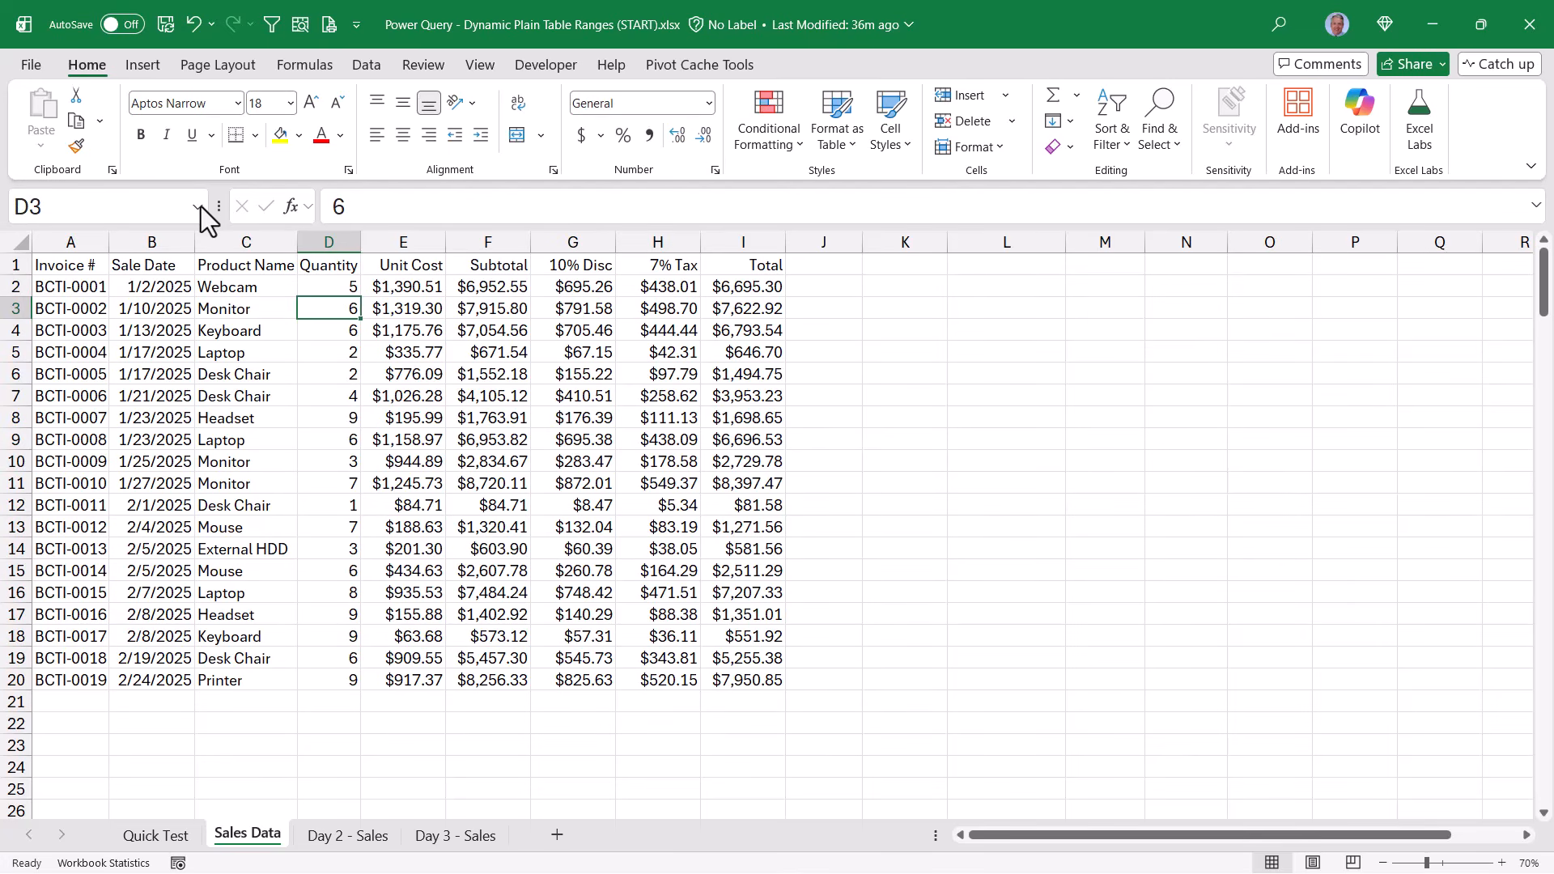
click(199, 207)
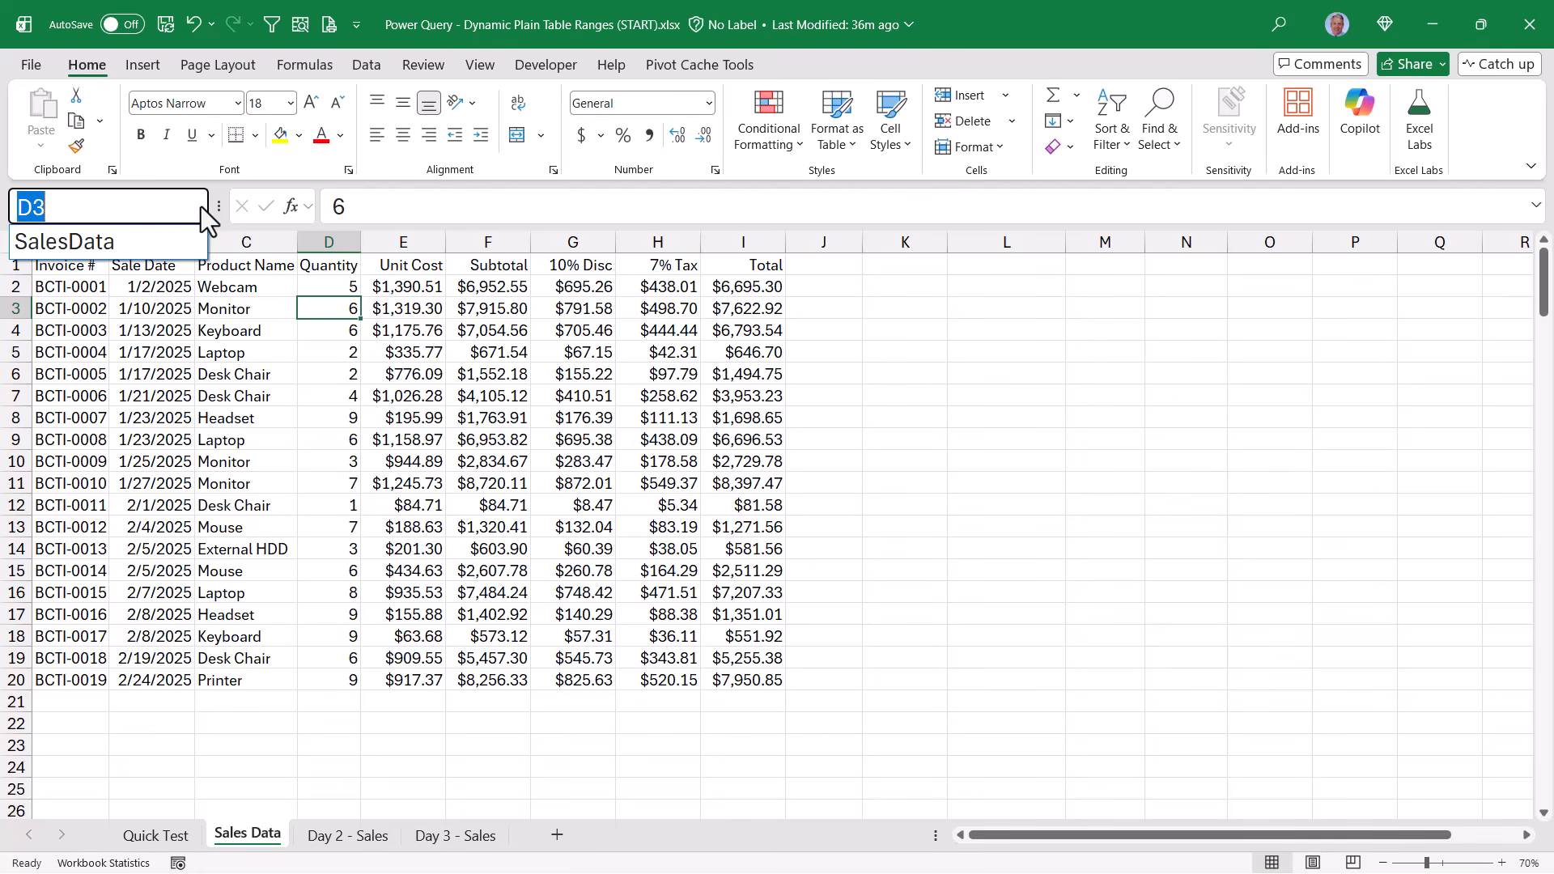
click(173, 241)
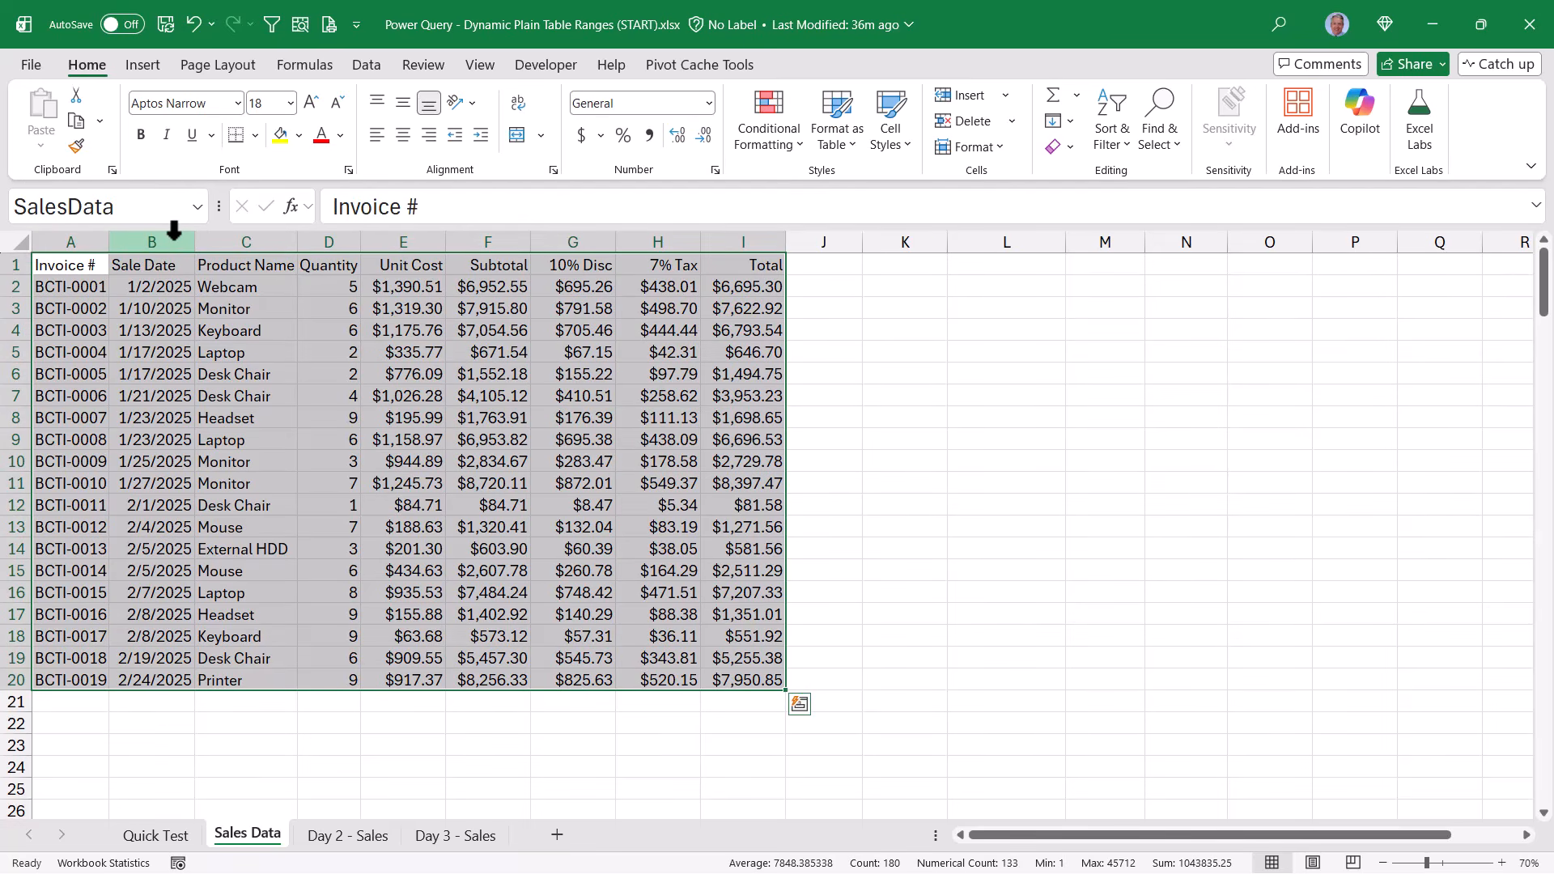
click(414, 312)
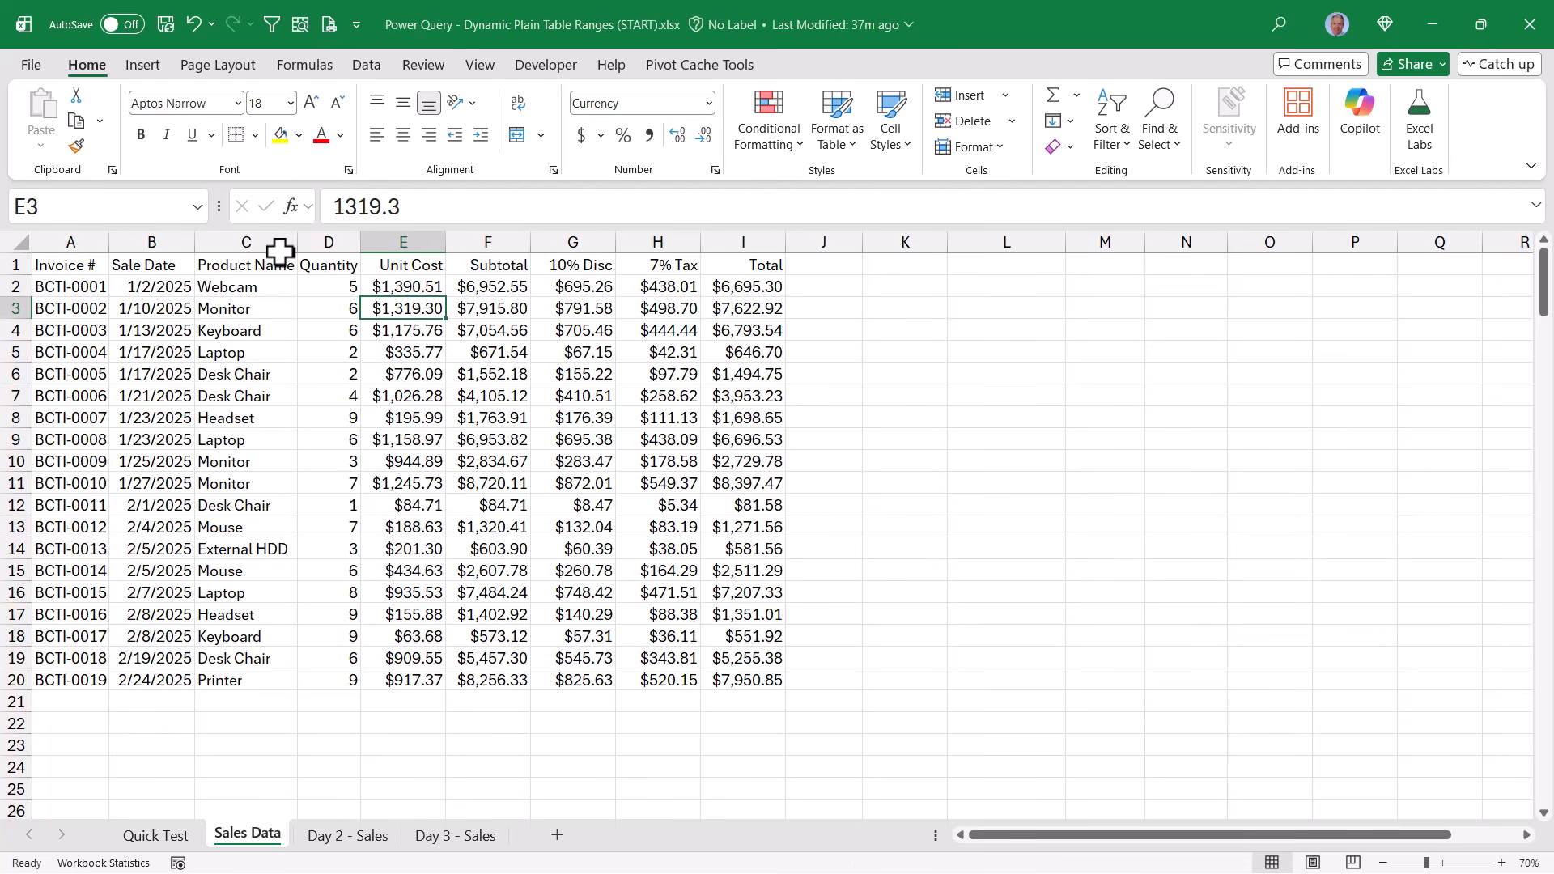
click(194, 209)
click(114, 241)
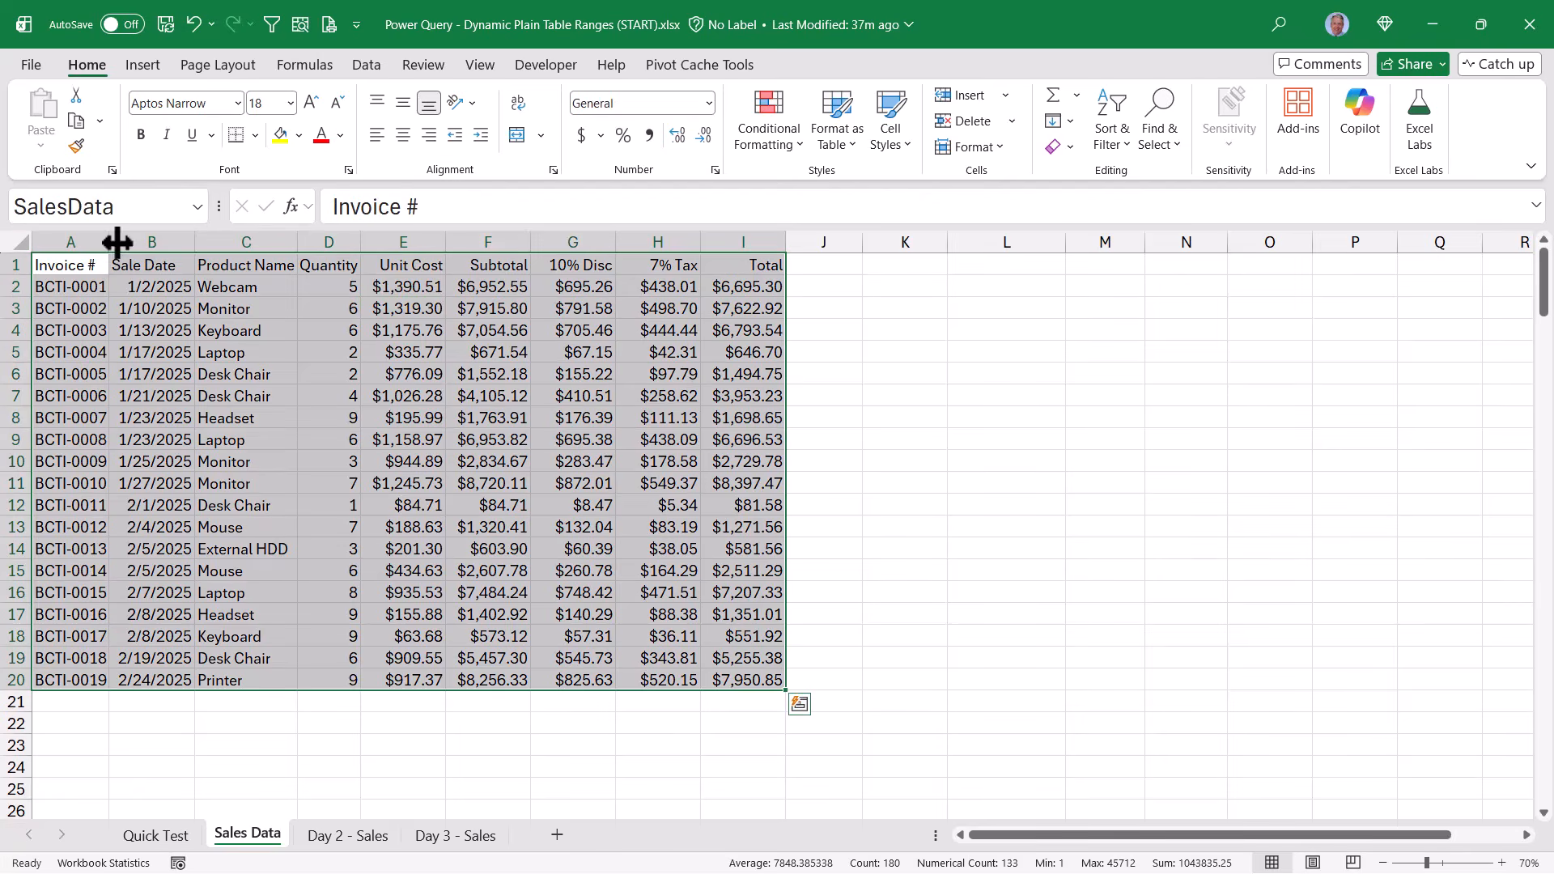
click(243, 329)
Open the SalesData name definition for editing and extend its reference to ='Sales Data'!$A$1:$I$2000
click(305, 64)
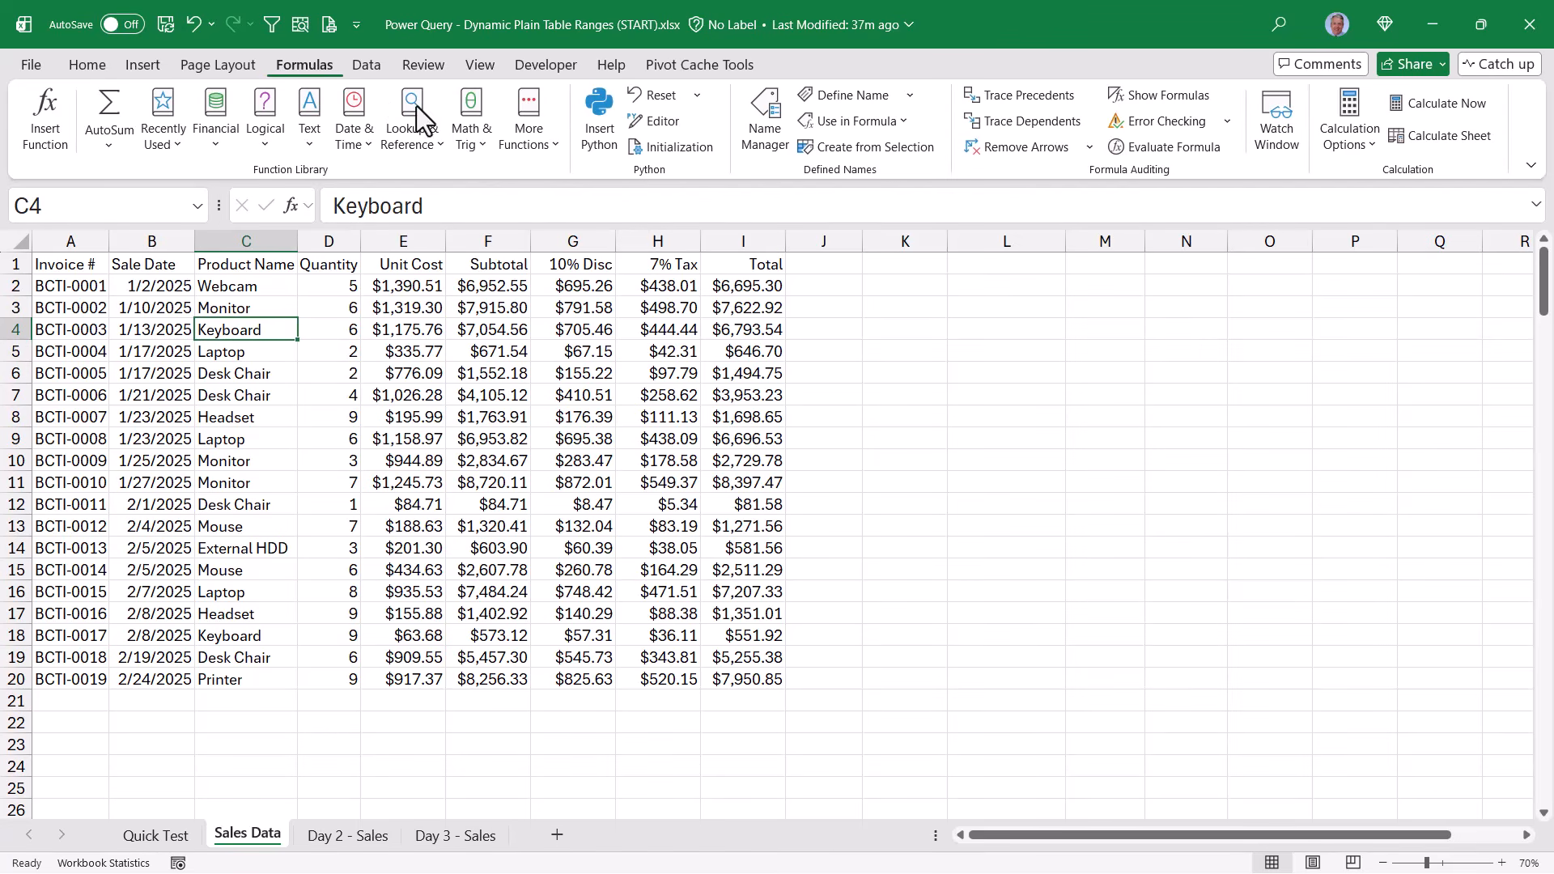
click(764, 146)
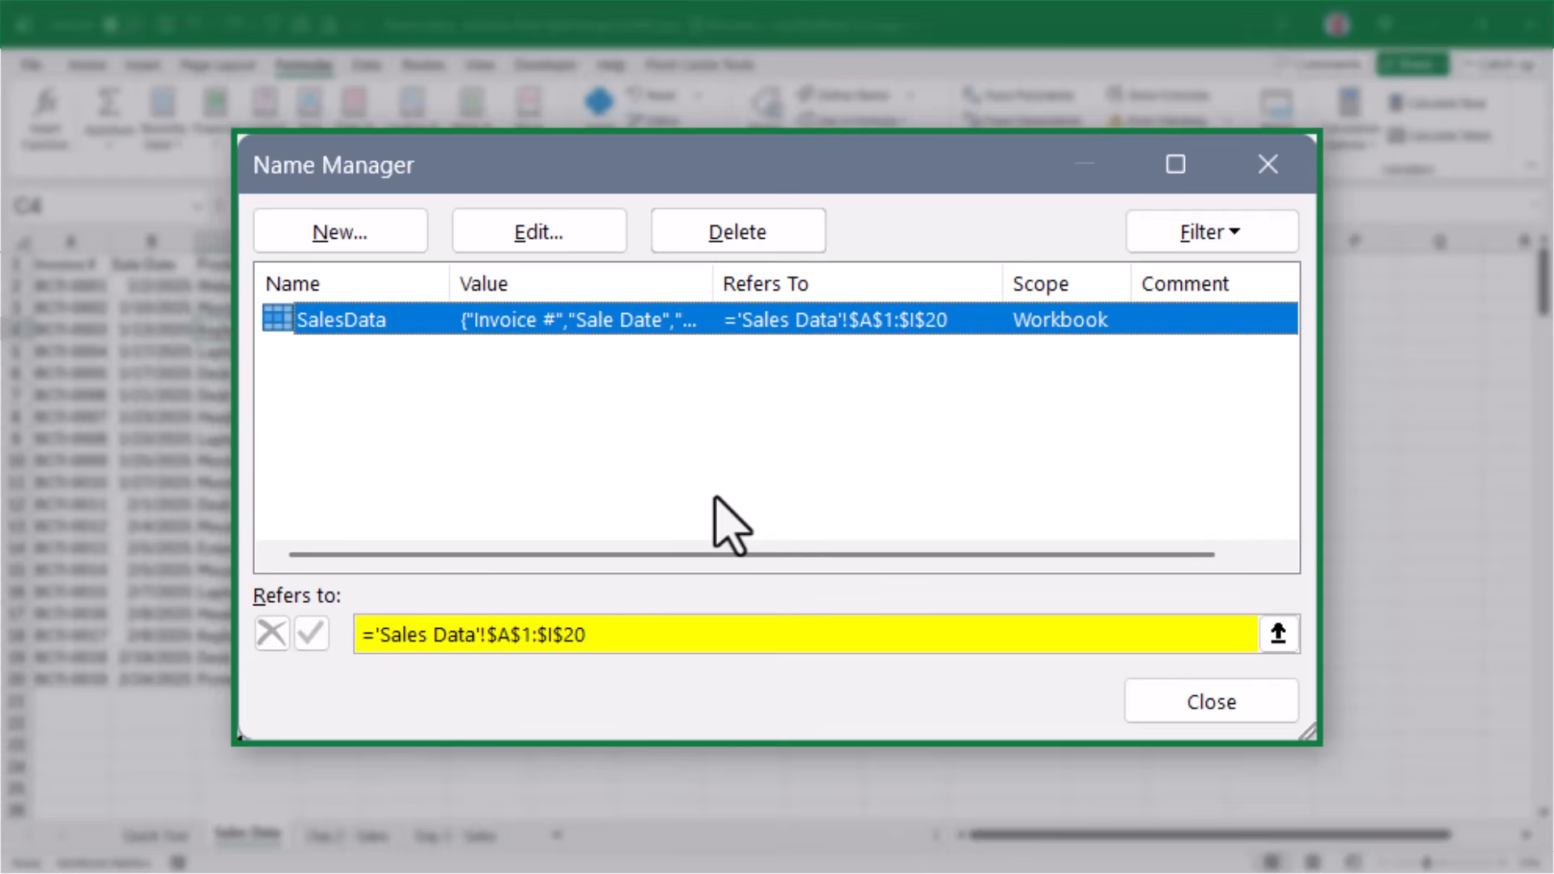
click(615, 635)
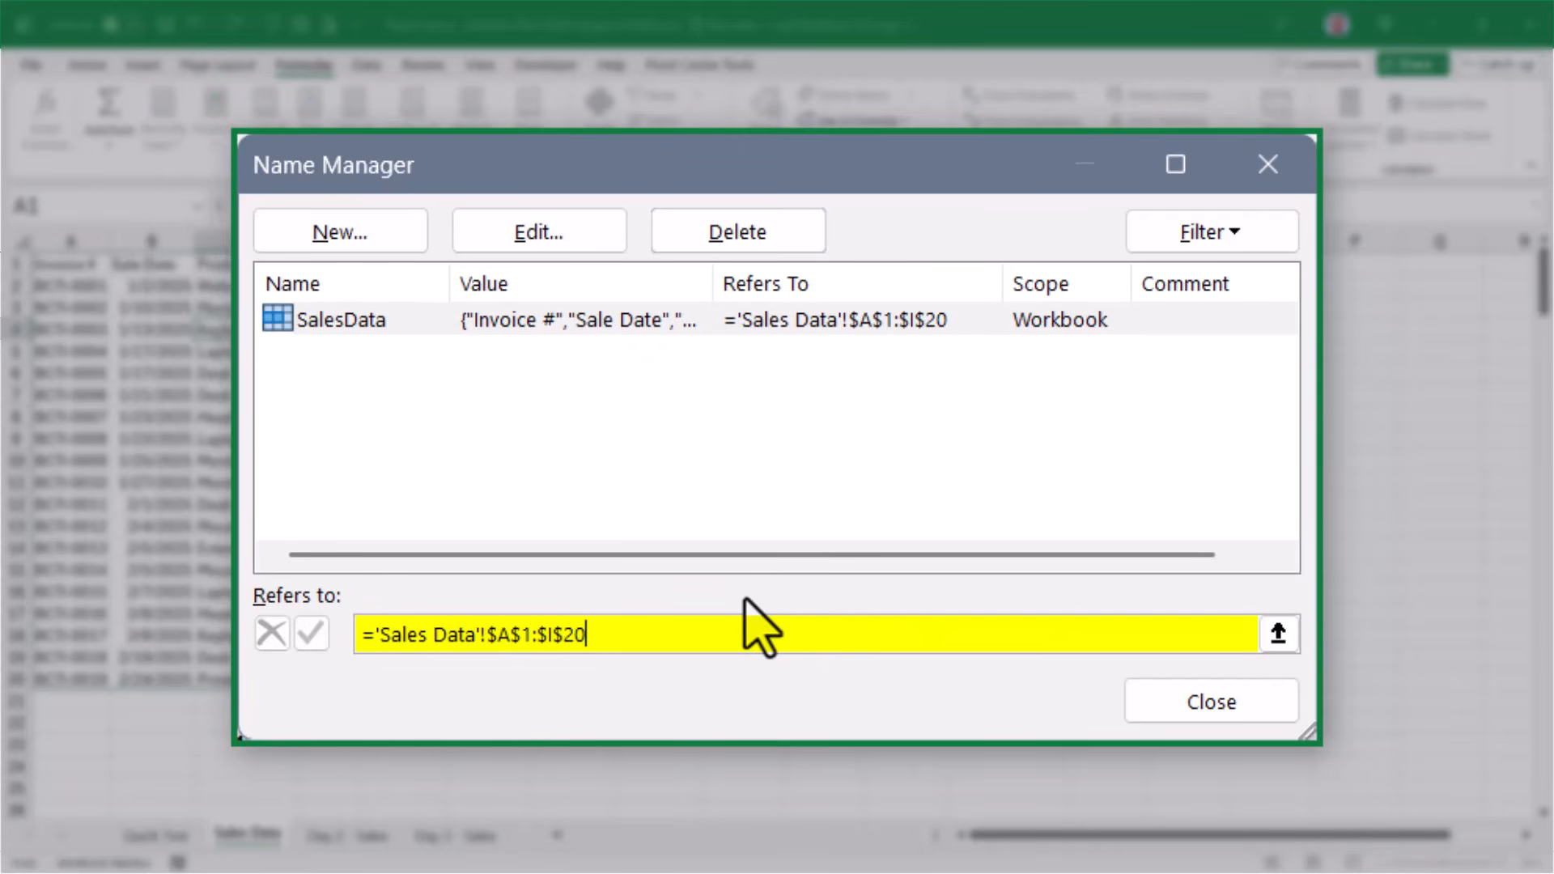
text(00)
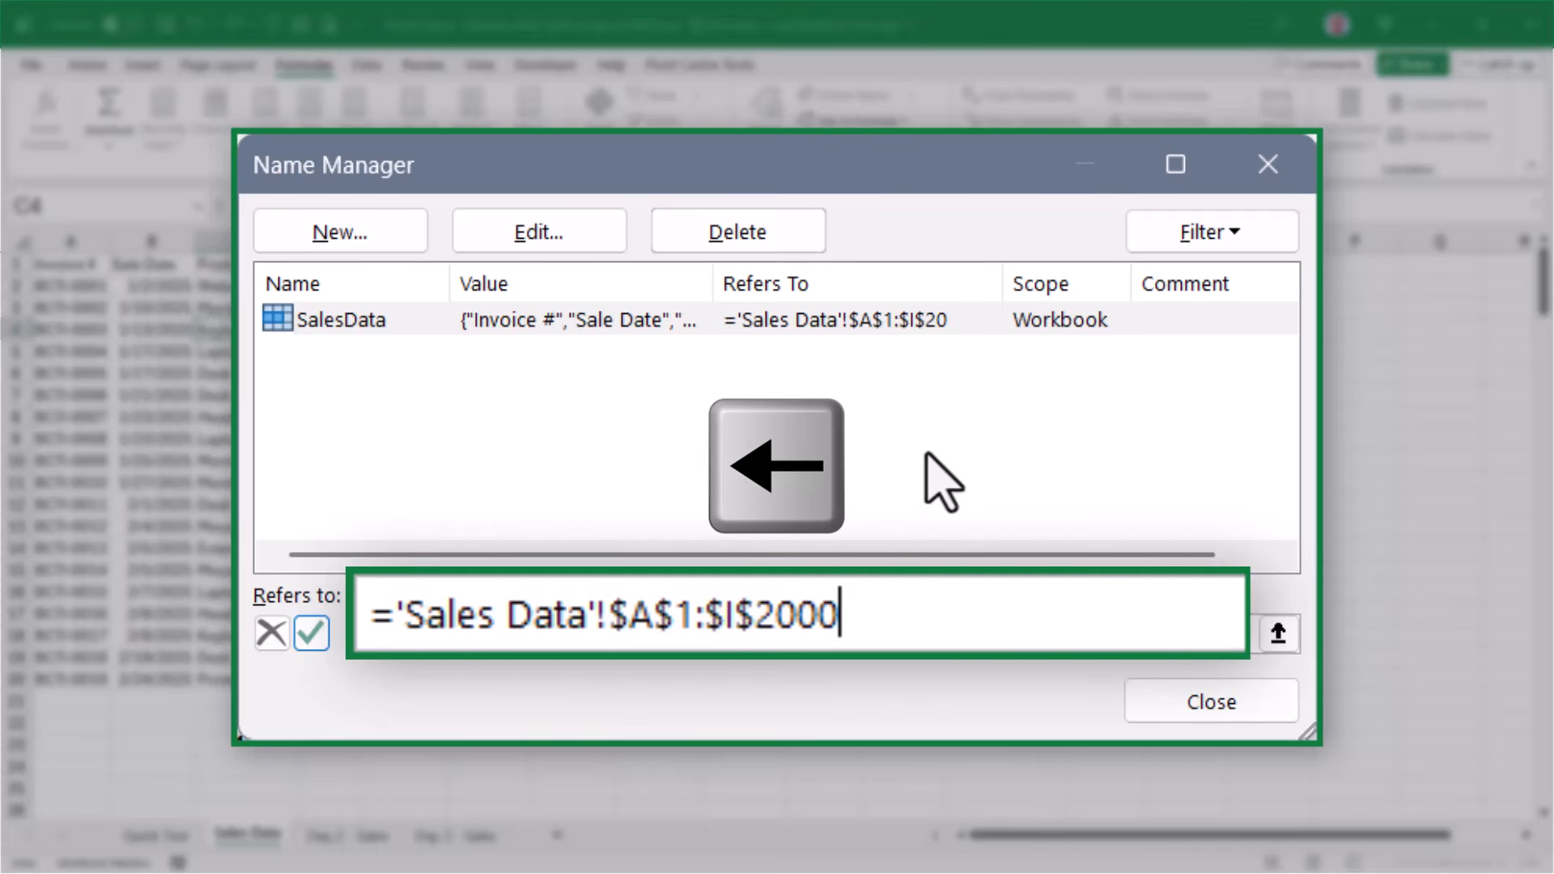
text(+)
key(Left)
key(Left)
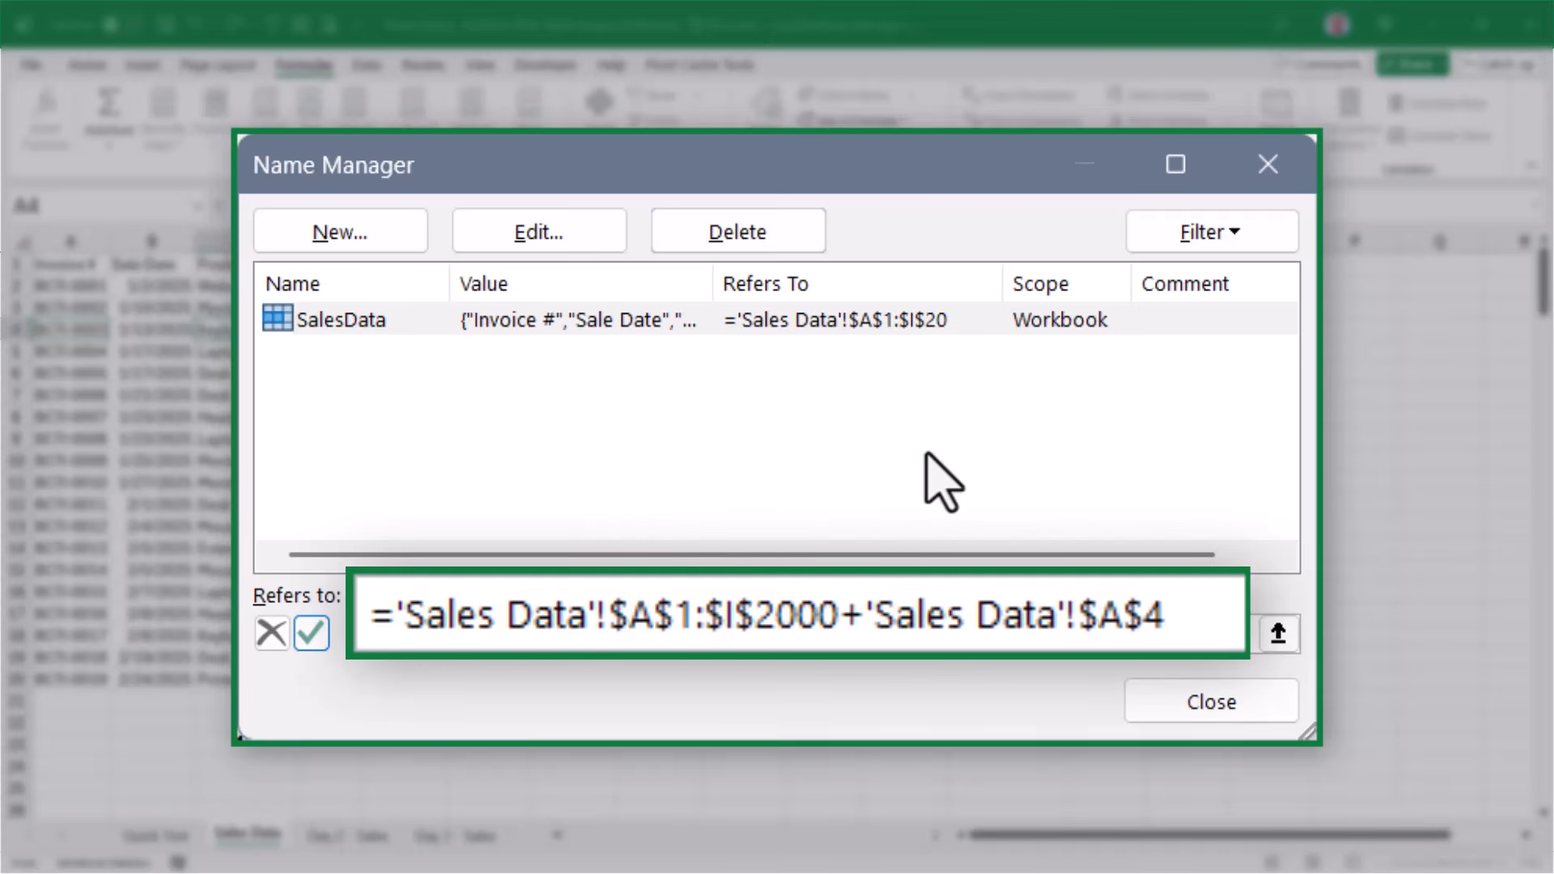
key(Right)
key(Right)
key(Up)
key(Down)
key(Down)
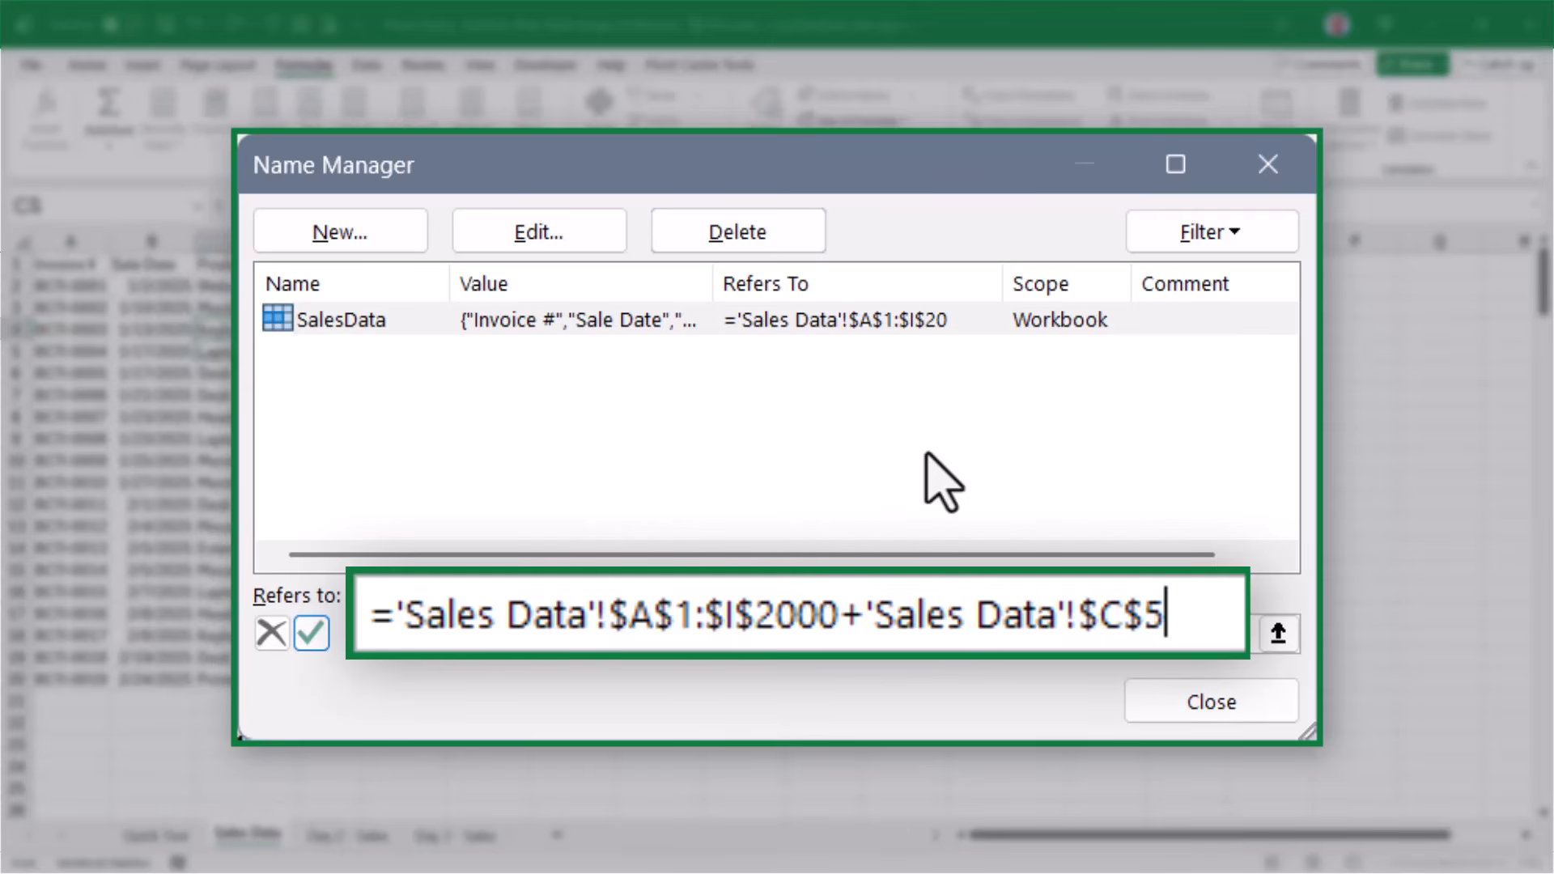
key(Down)
key(Left)
key(Left)
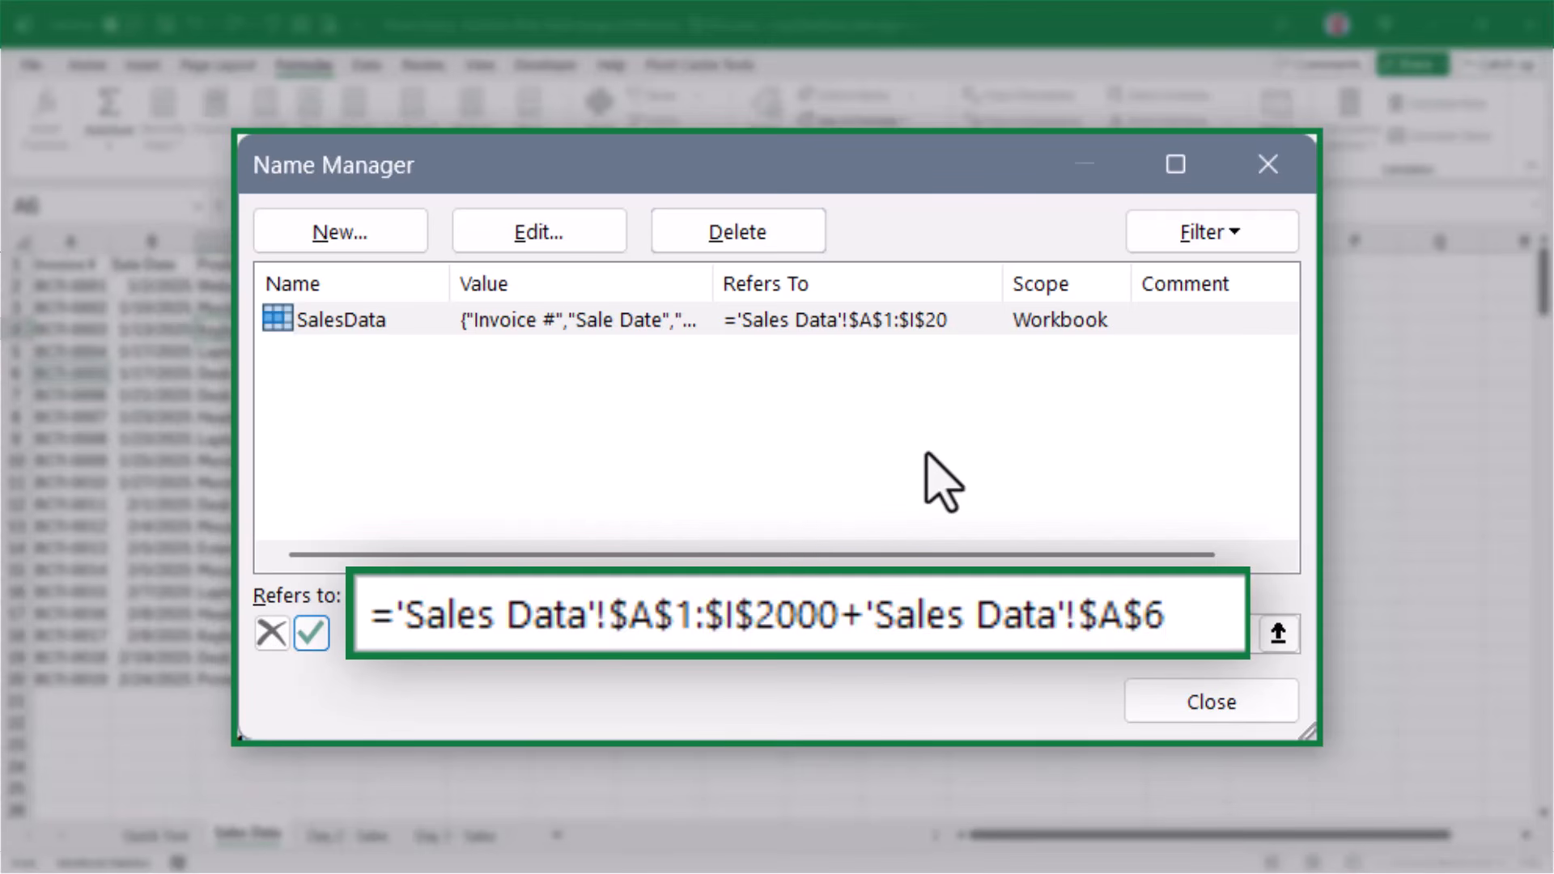
key(BackSpace)
key(BackSpace)
key(BackSpace)
key(BackSpace)
key(BackSpace)
key(BackSpace)
key(BackSpace)
key(BackSpace)
key(BackSpace)
key(BackSpace)
key(BackSpace)
key(BackSpace)
key(BackSpace)
key(BackSpace)
key(BackSpace)
key(BackSpace)
key(BackSpace)
key(BackSpace)
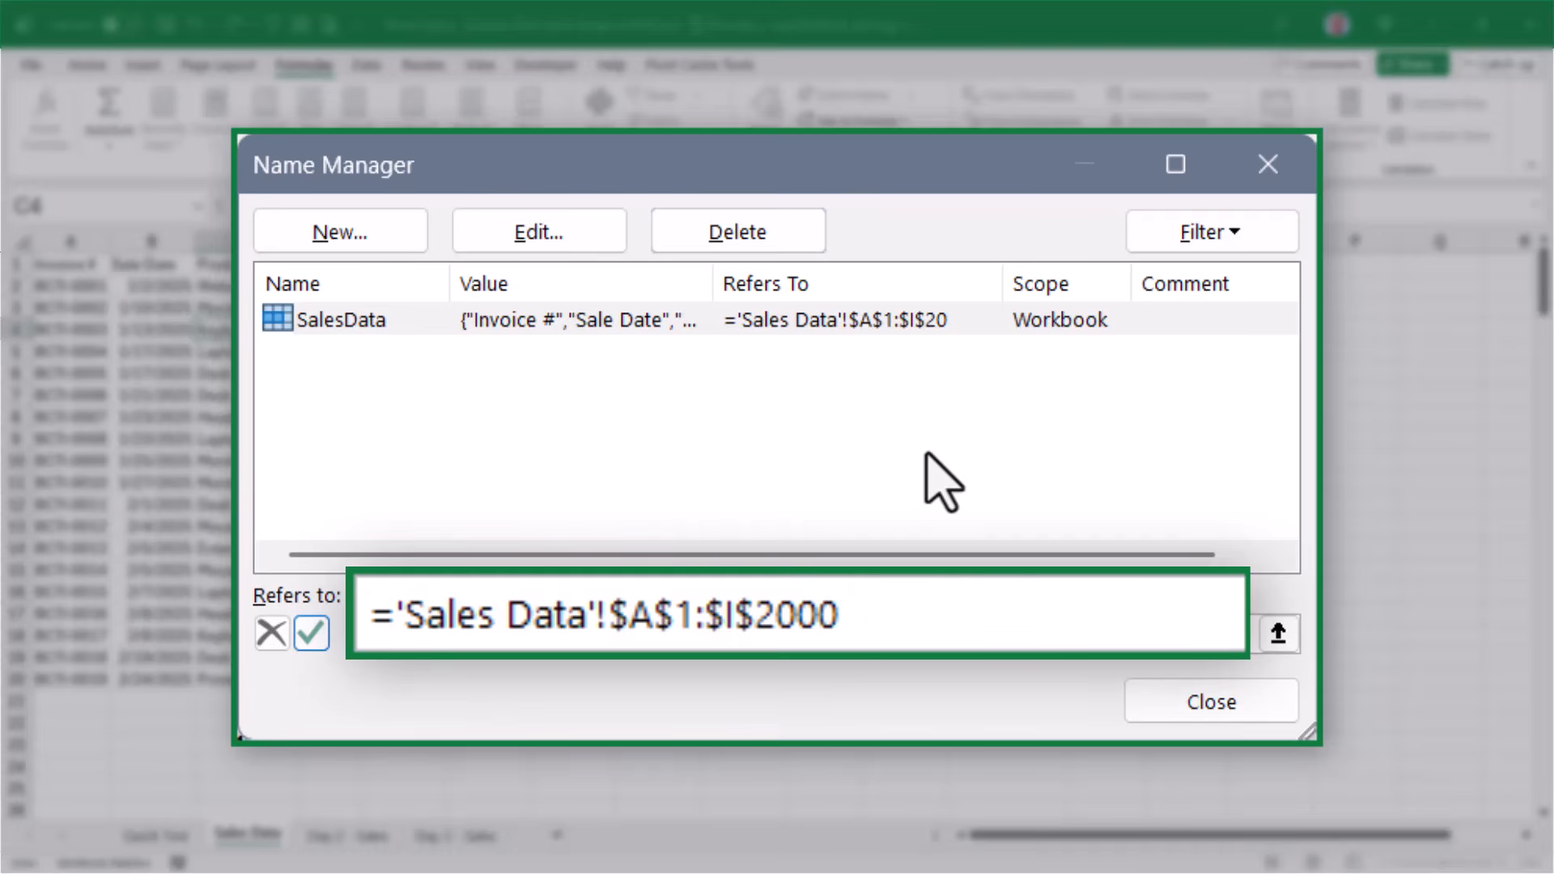
Add a trim-range dot to make the SalesData reference ='Sales Data'!$A$1:.$I$2000, commit it and close the name definitions
key(F2)
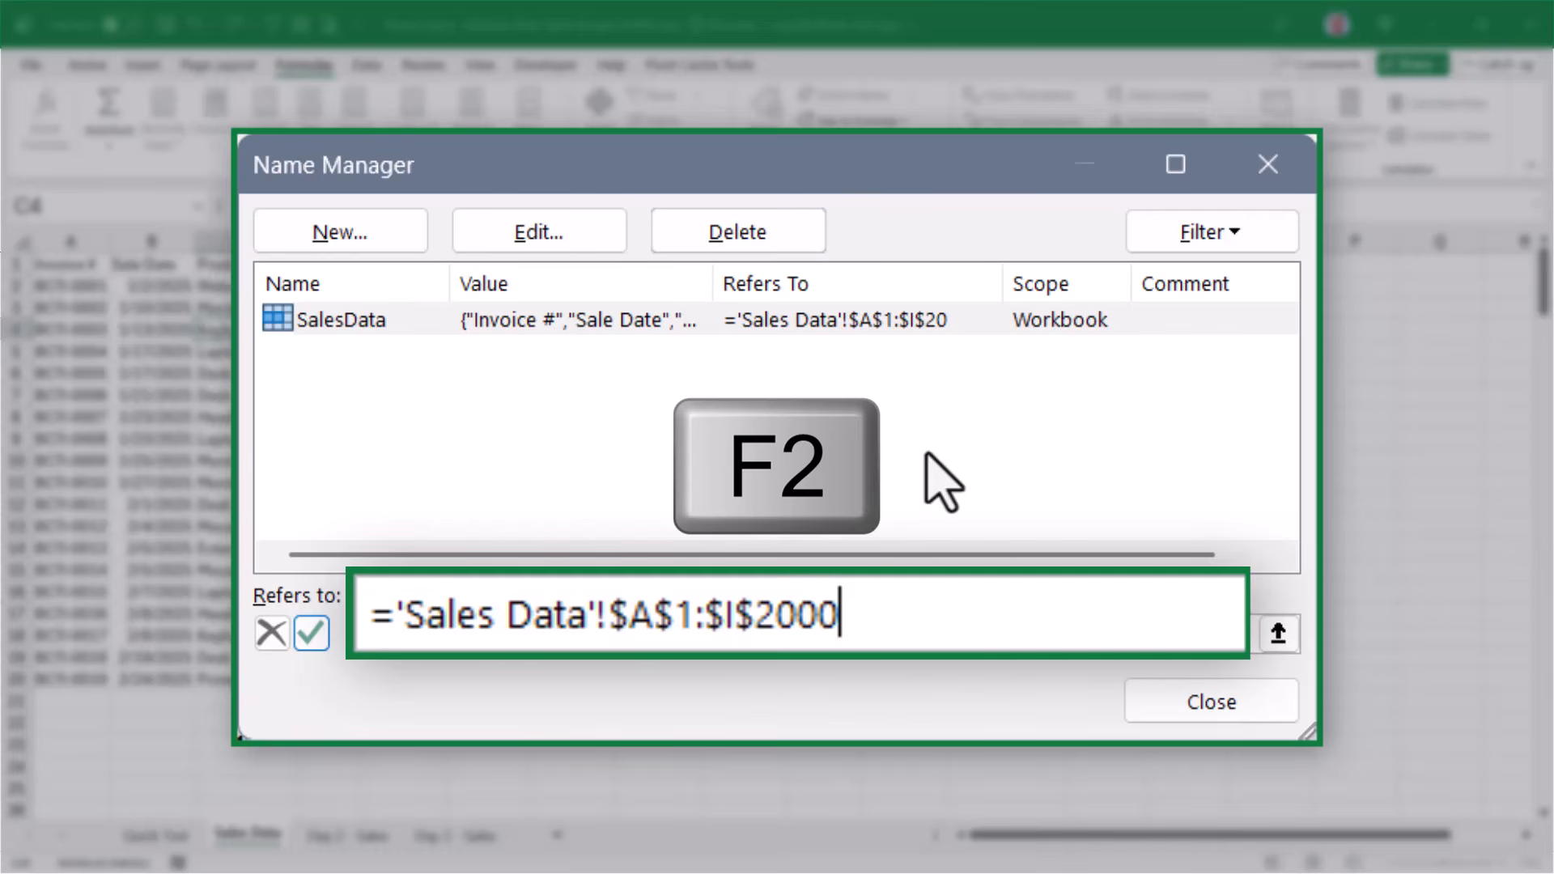
key(Left)
key(Left)
key(Left)
key(Left)
key(Left)
key(Left)
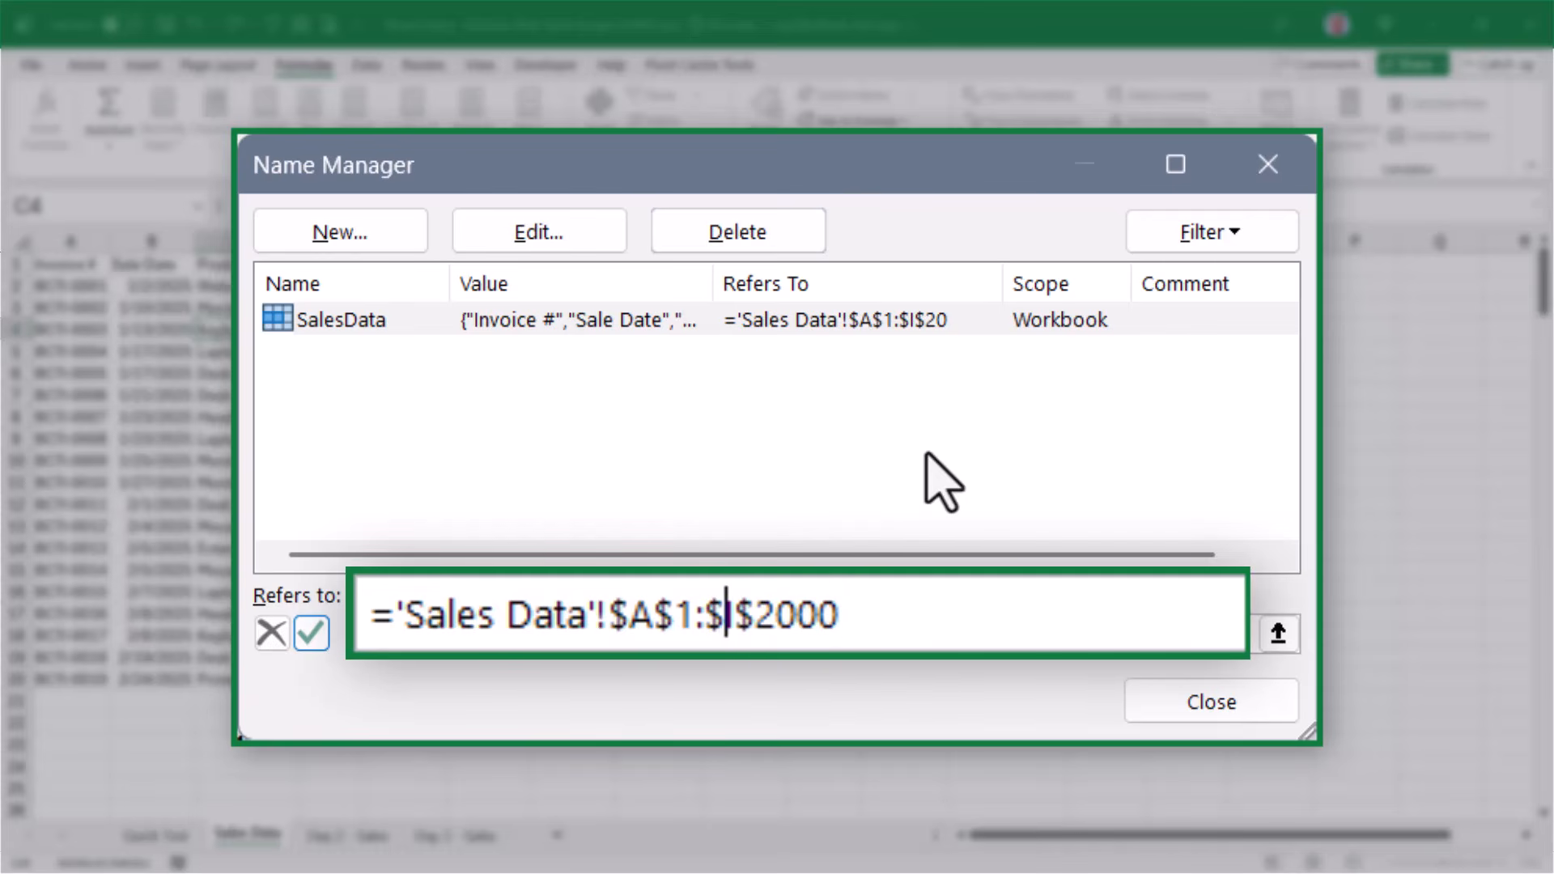
key(Left)
key(Left)
key(Left)
key(Left)
key(Right)
key(Right)
key(Right)
key(Right)
key(Right)
key(Right)
key(Left)
key(Left)
key(Left)
text(.)
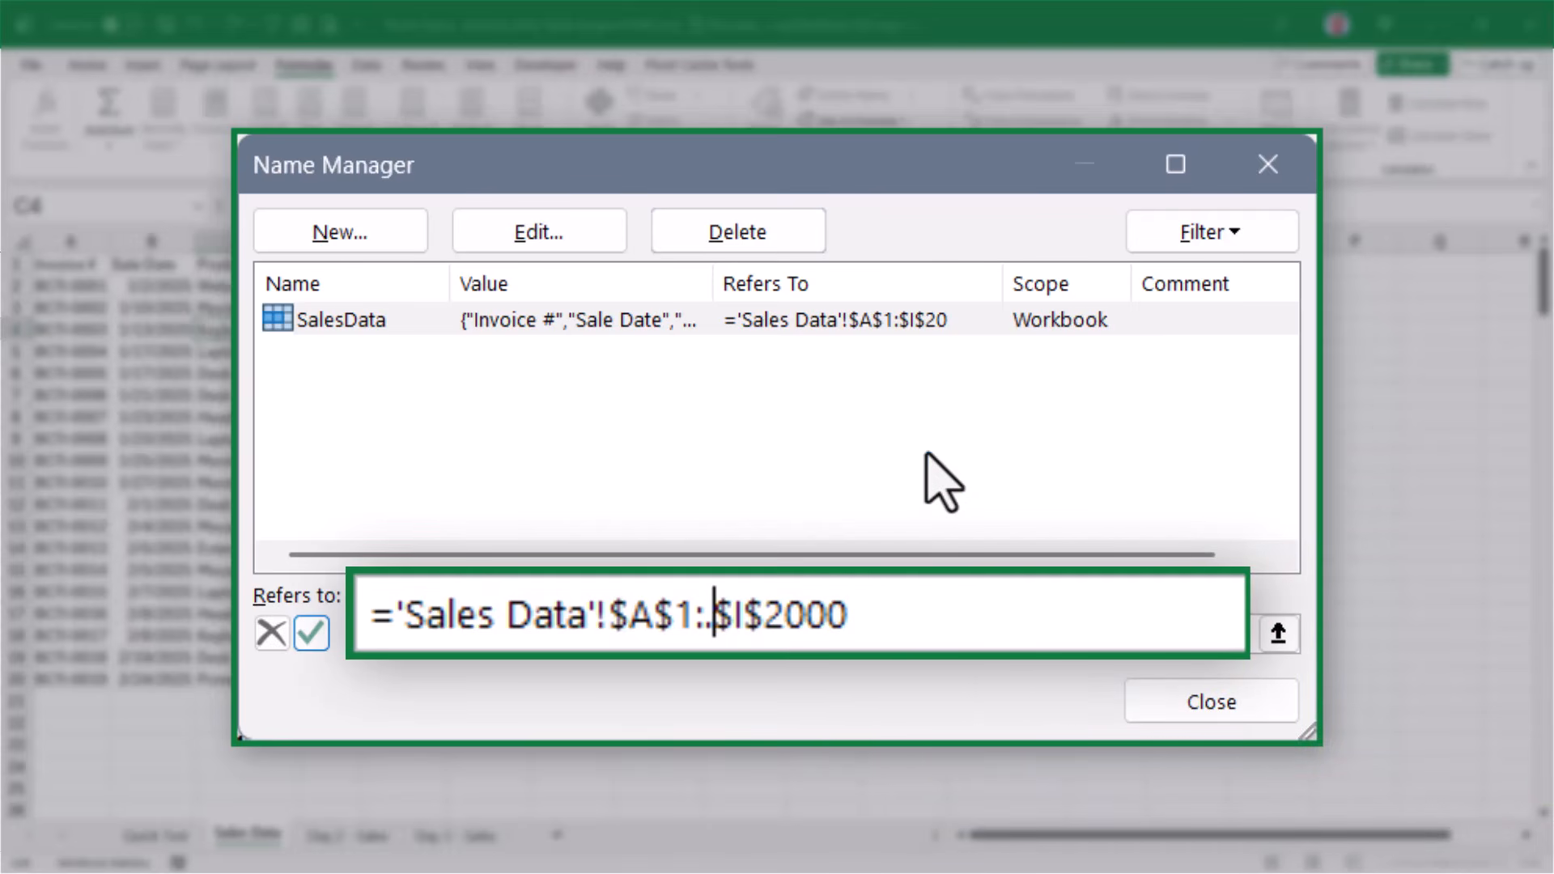
click(312, 633)
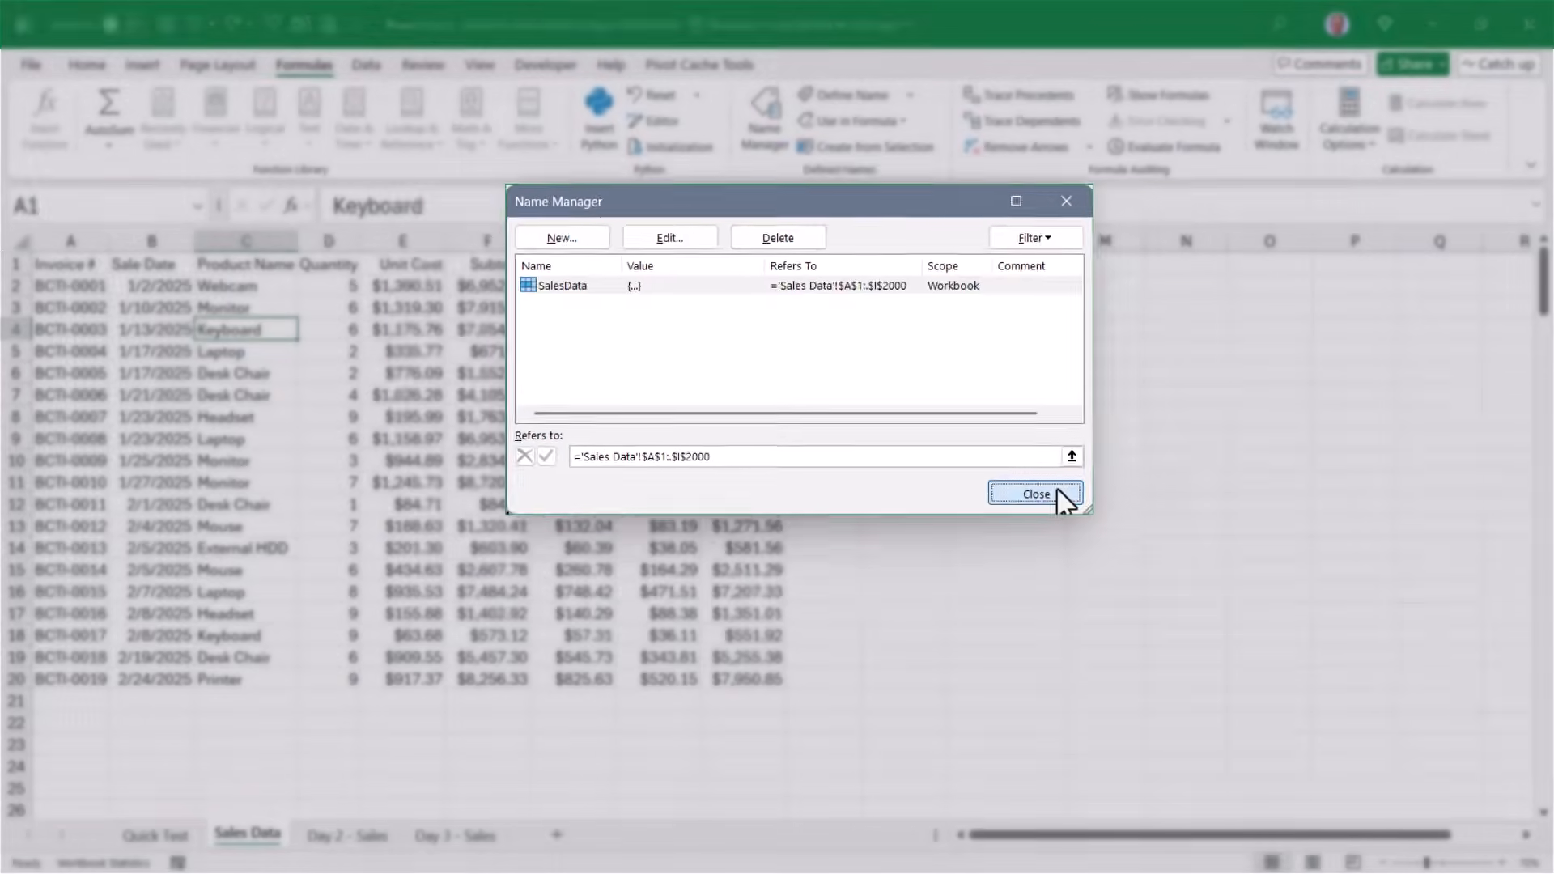
click(1205, 649)
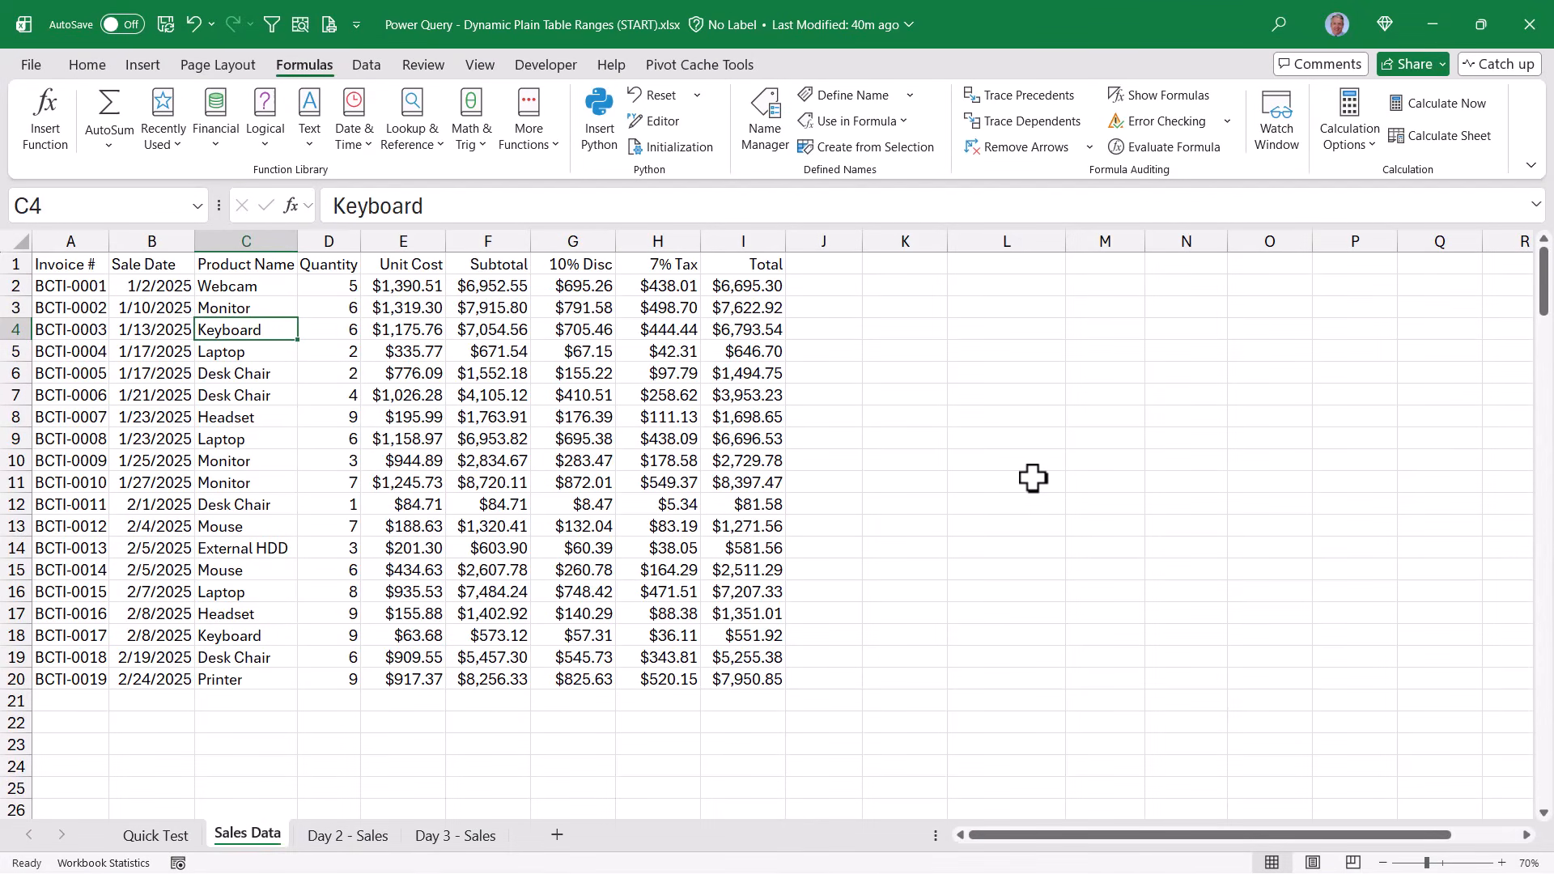
Check the list of defined names for SalesData and select the sales range A1:I20 to review its extent
click(192, 204)
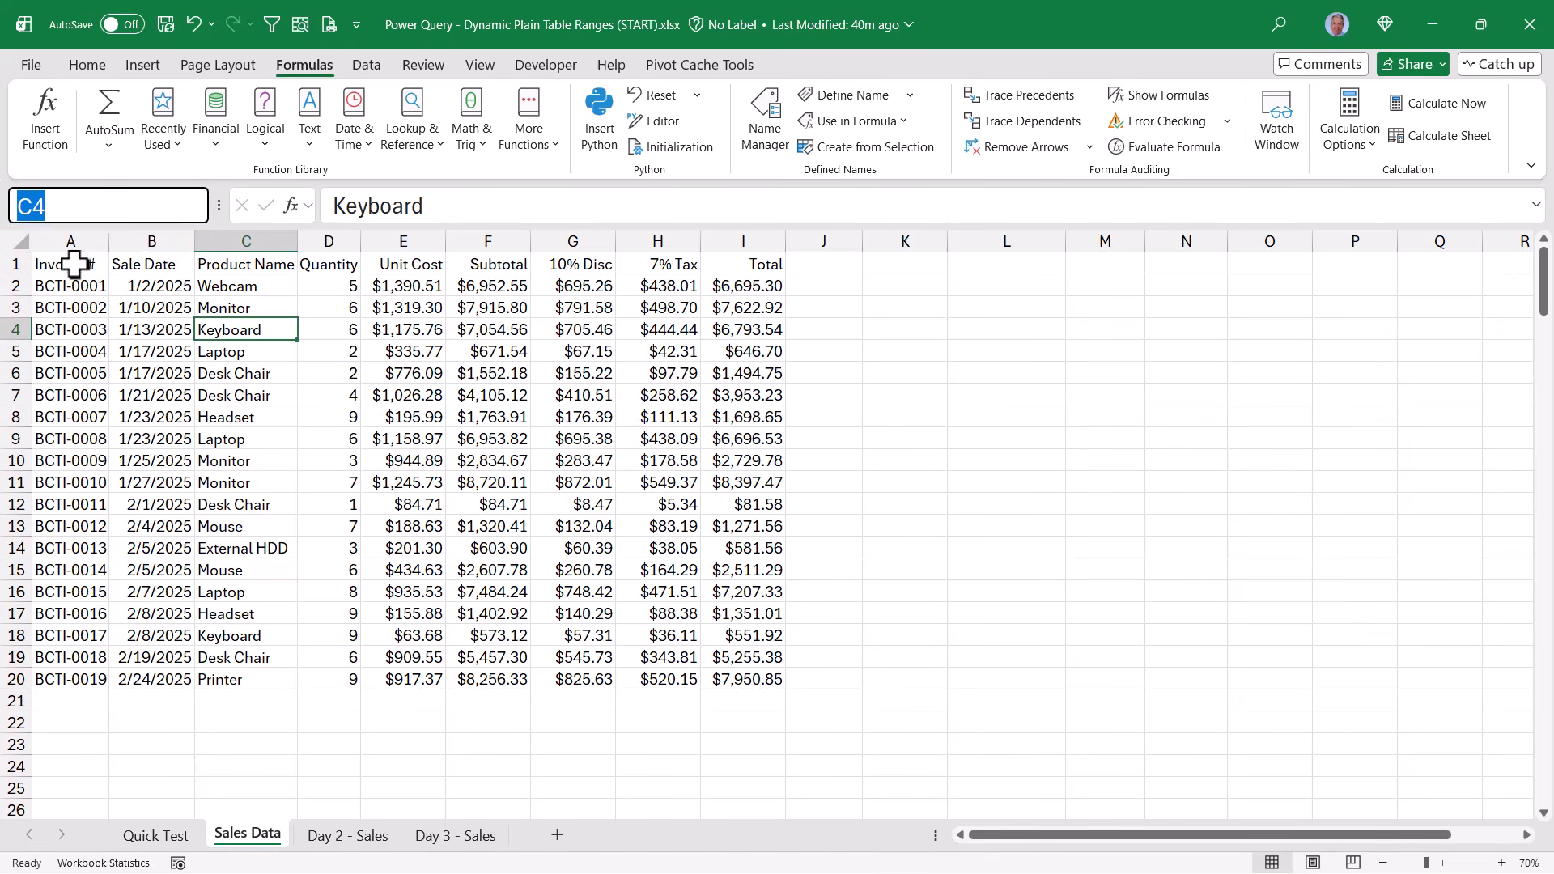
drag(70, 264, 770, 678)
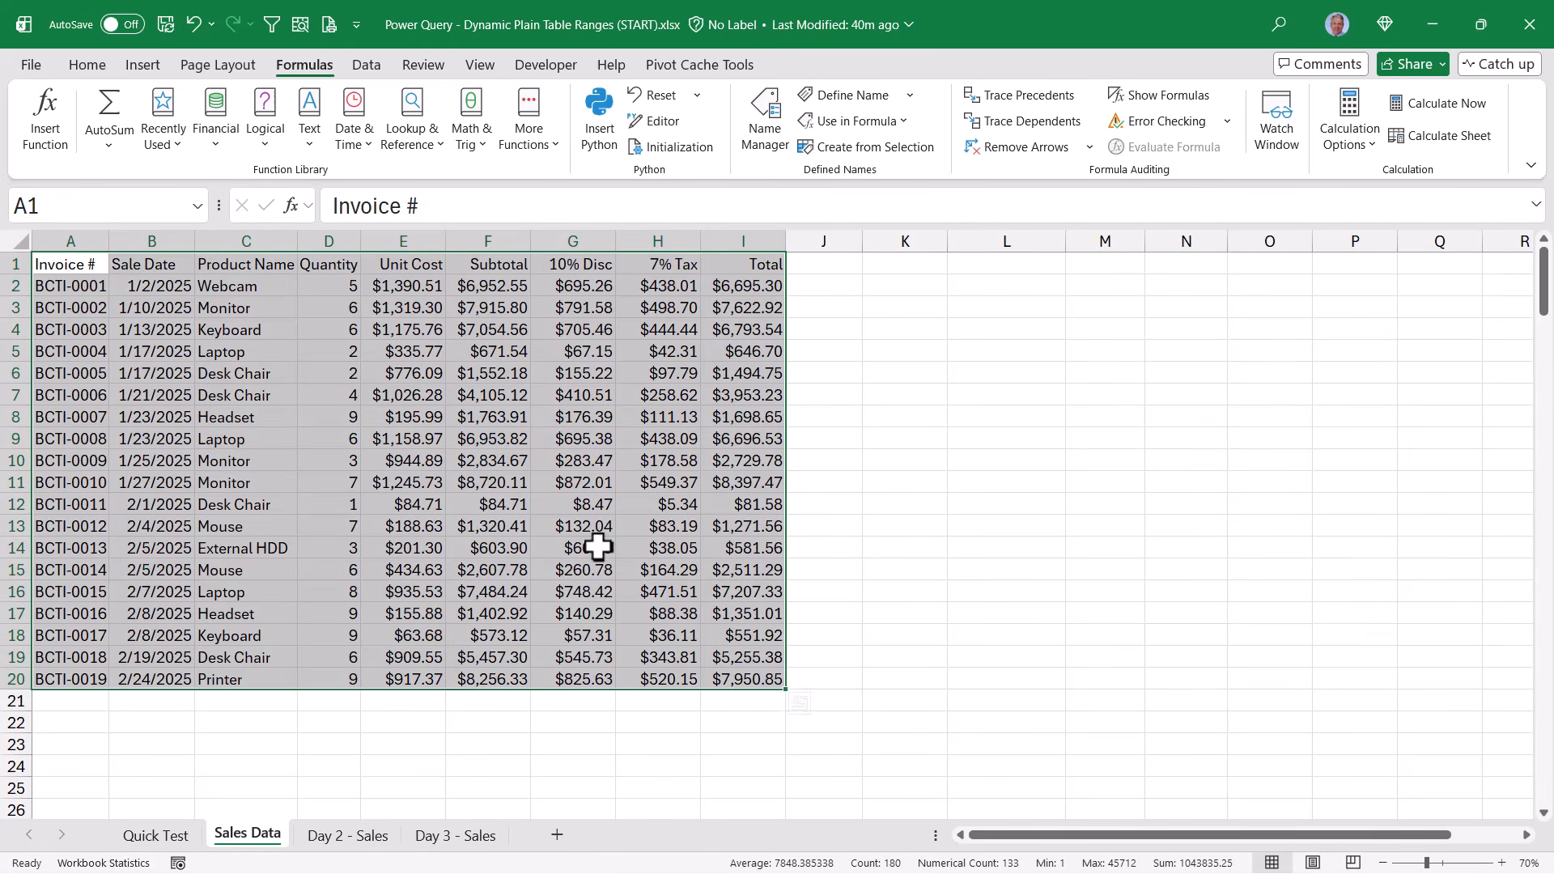
click(431, 419)
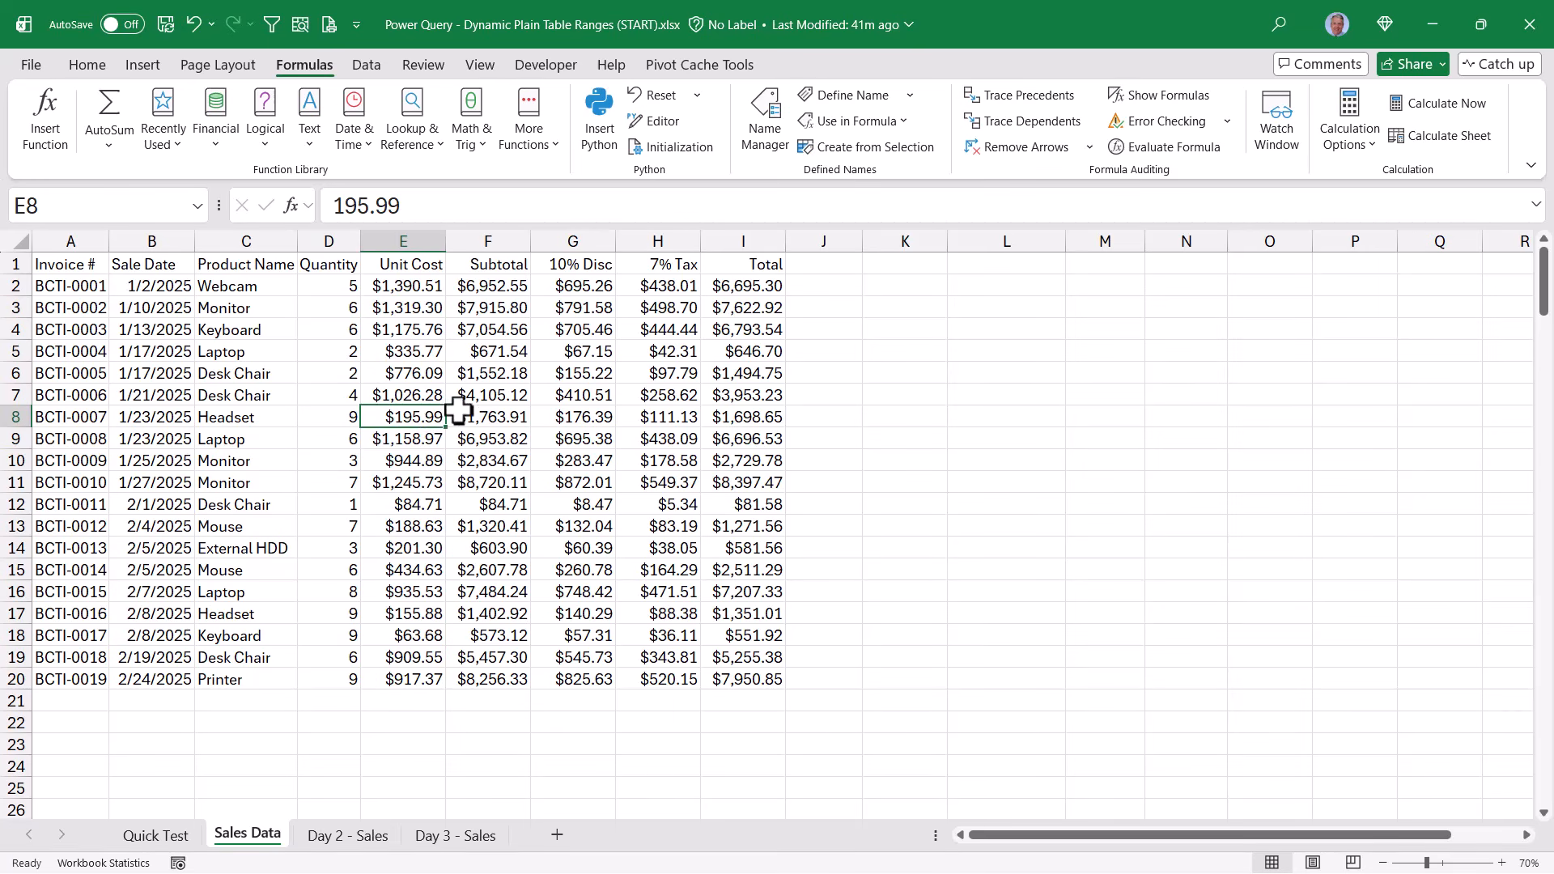
Create a blank query from other data sources with the formula = Excel.CurrentWorkbook()
click(352, 59)
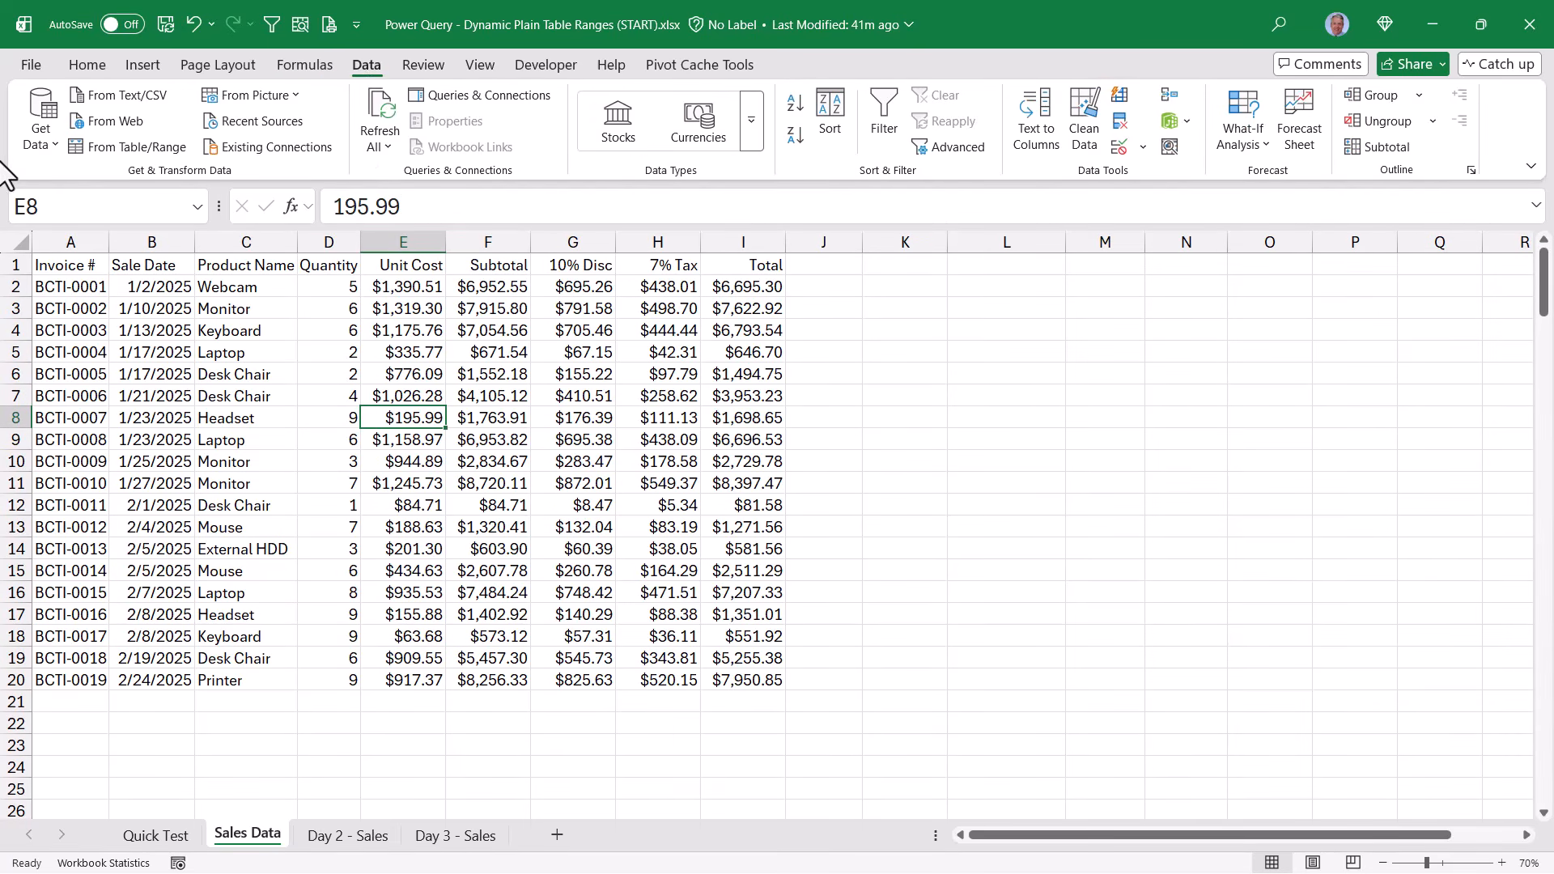
click(40, 120)
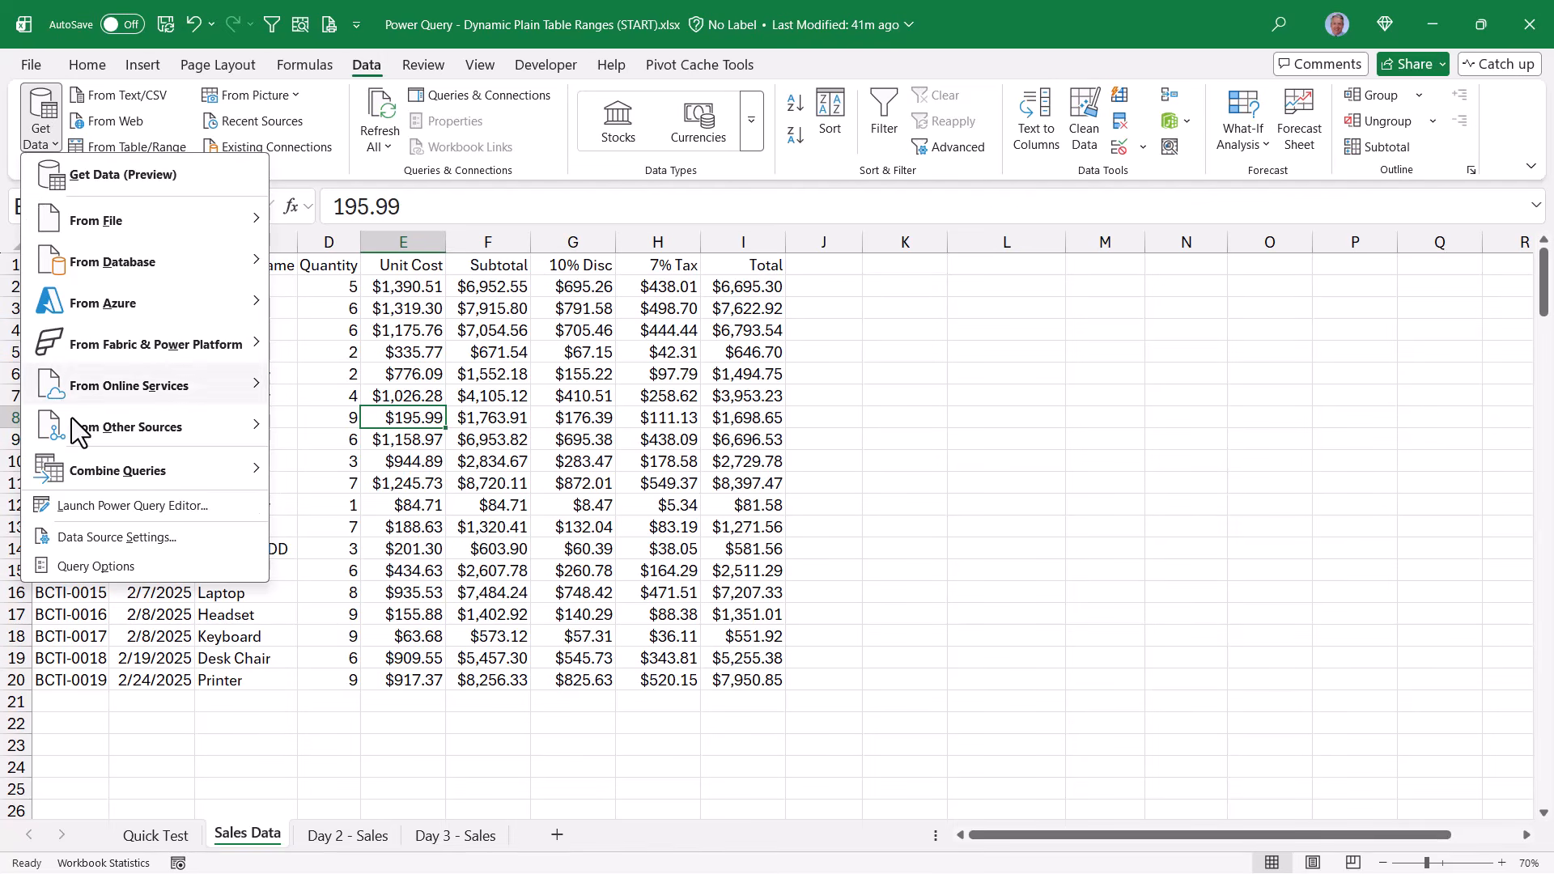
mouse_move(81, 431)
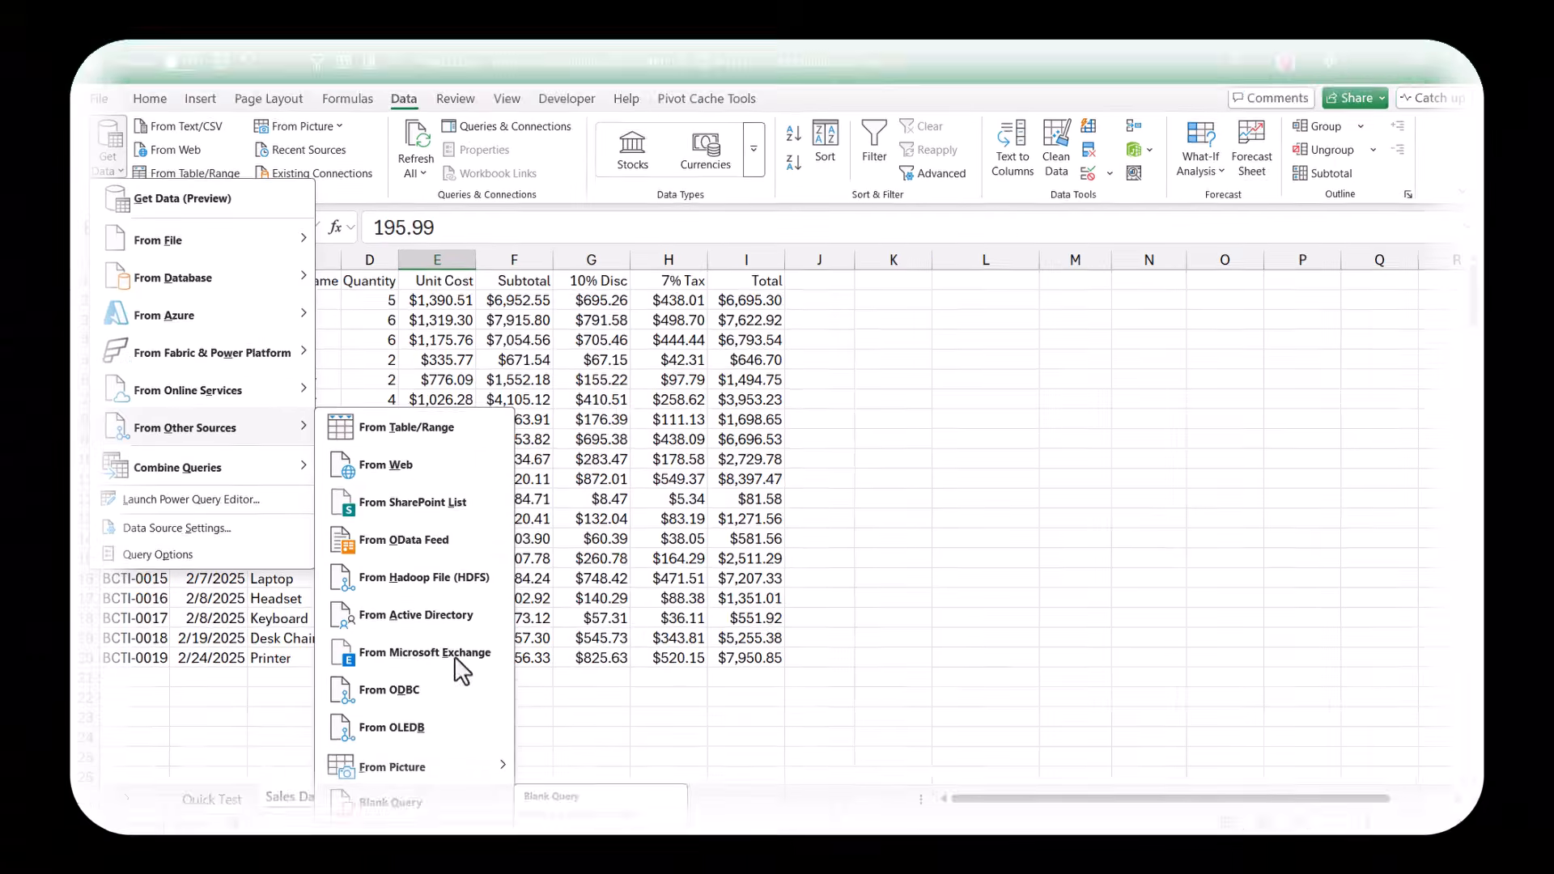
click(391, 802)
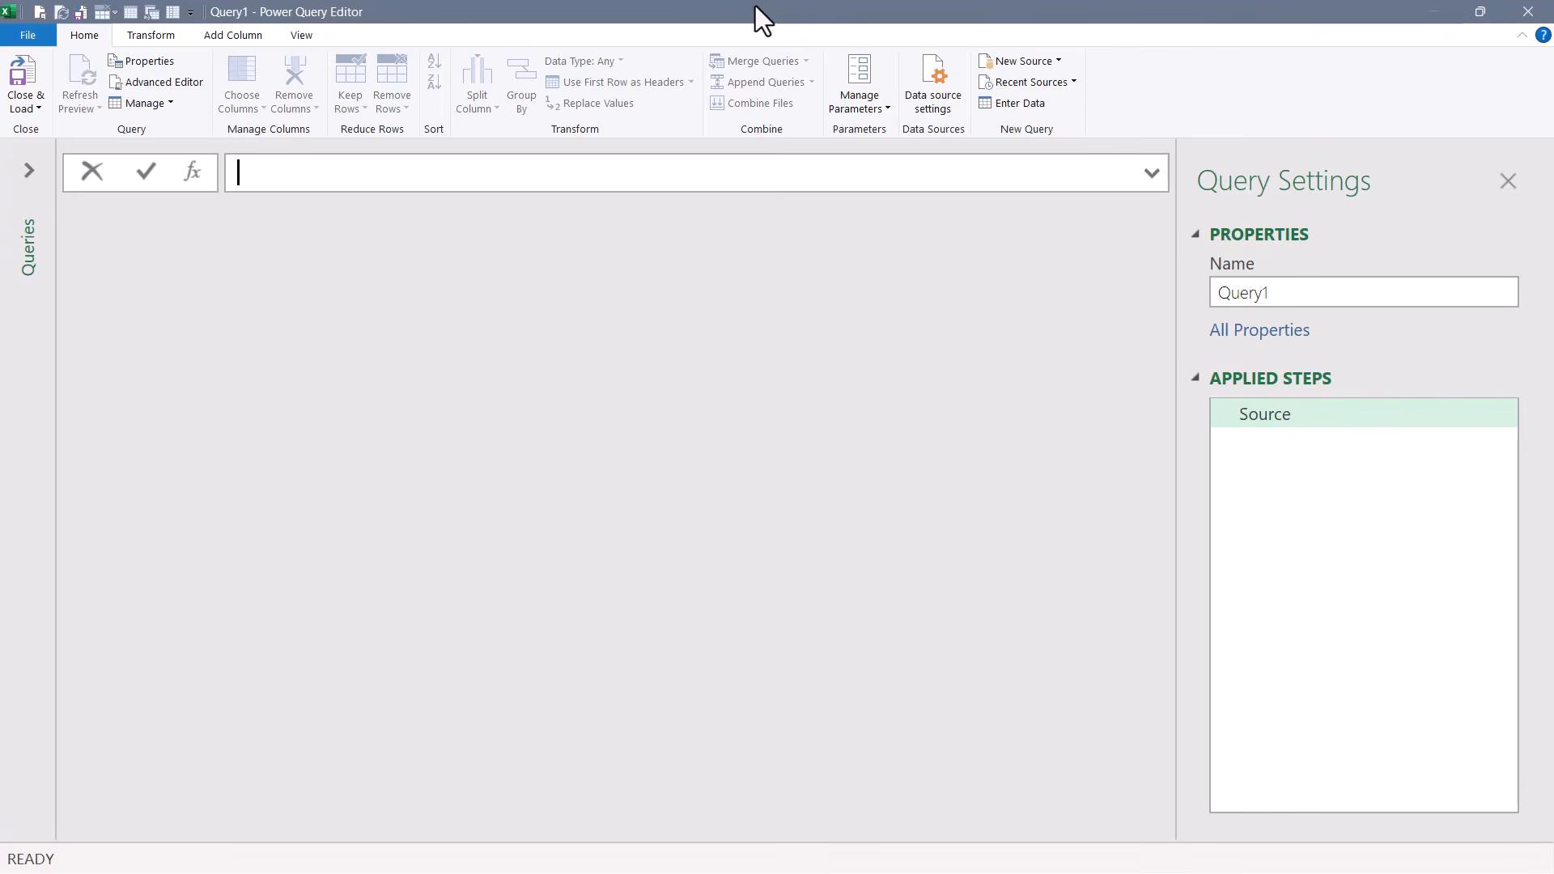
text(=ex)
key(Tab)
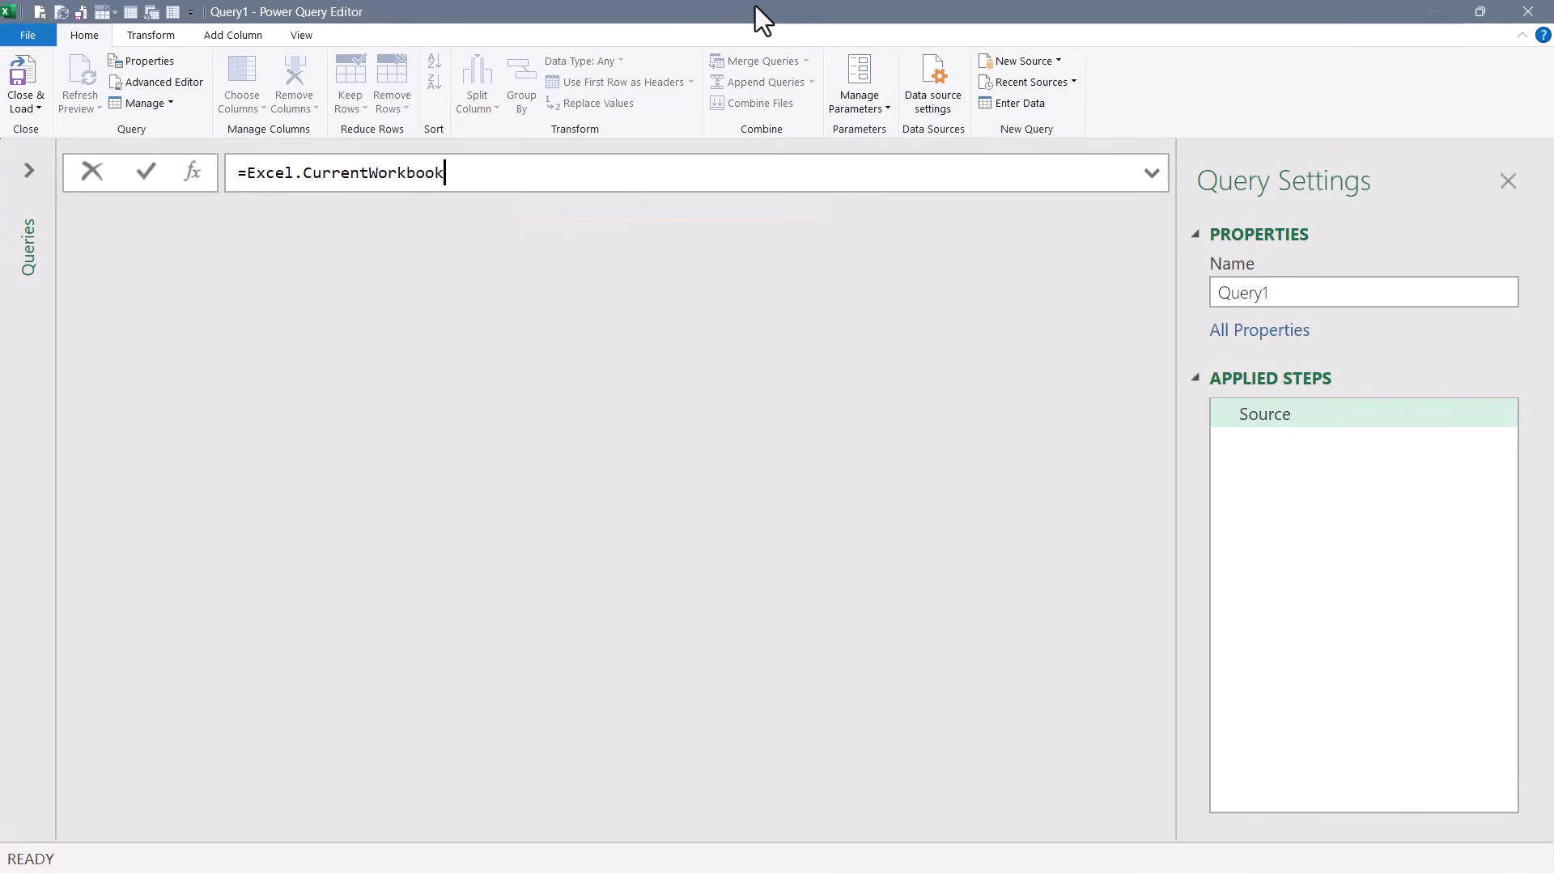
text(())
key(Return)
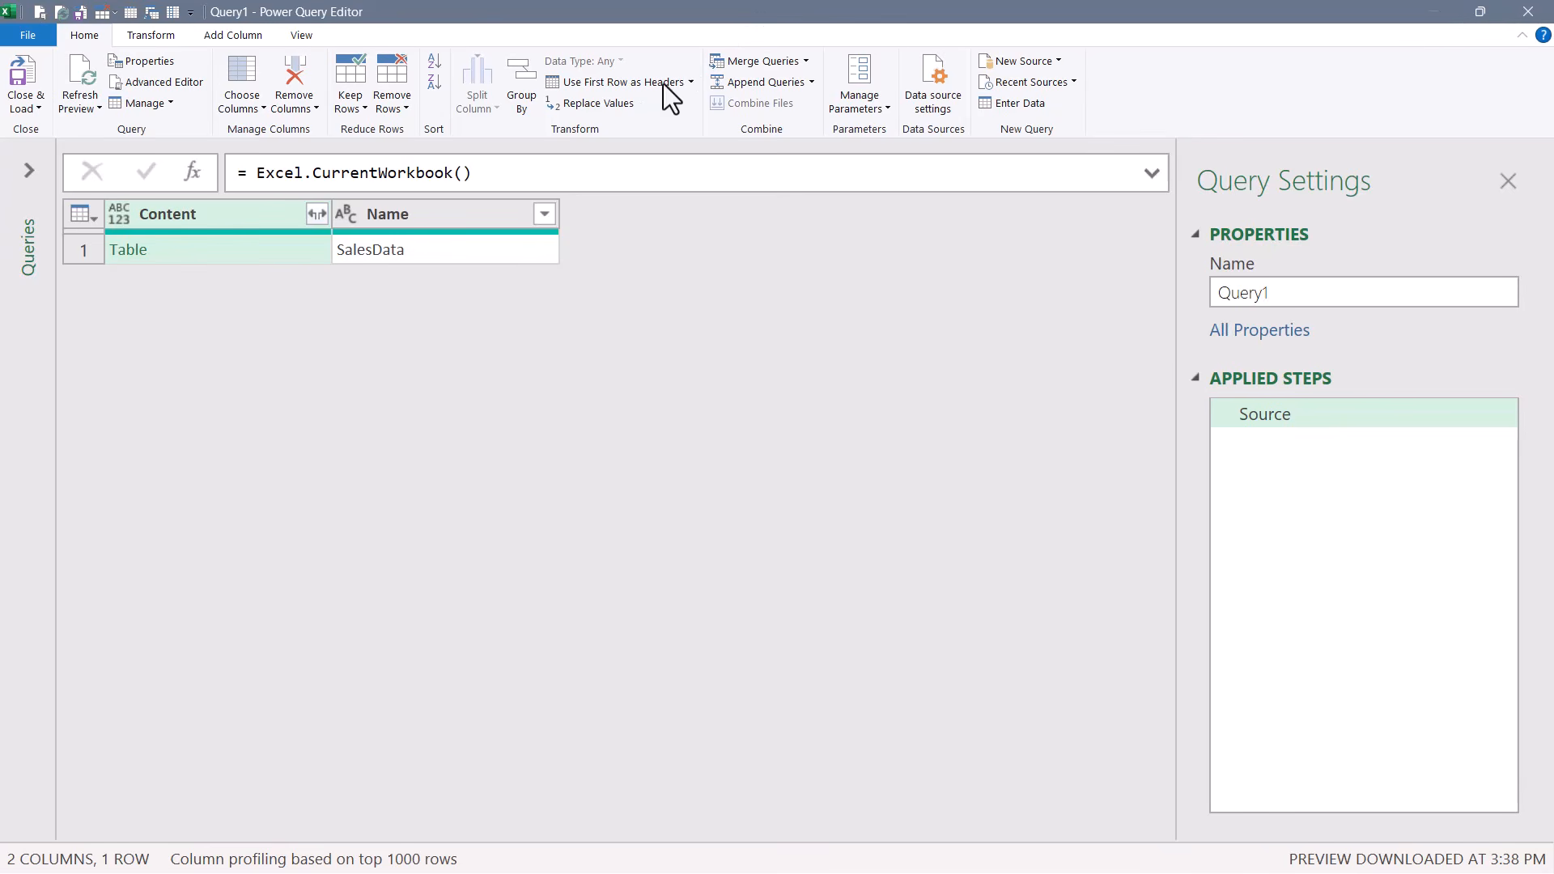
Drill into the table content of the SalesData entry and change the Sale Date column's type to Date
click(126, 257)
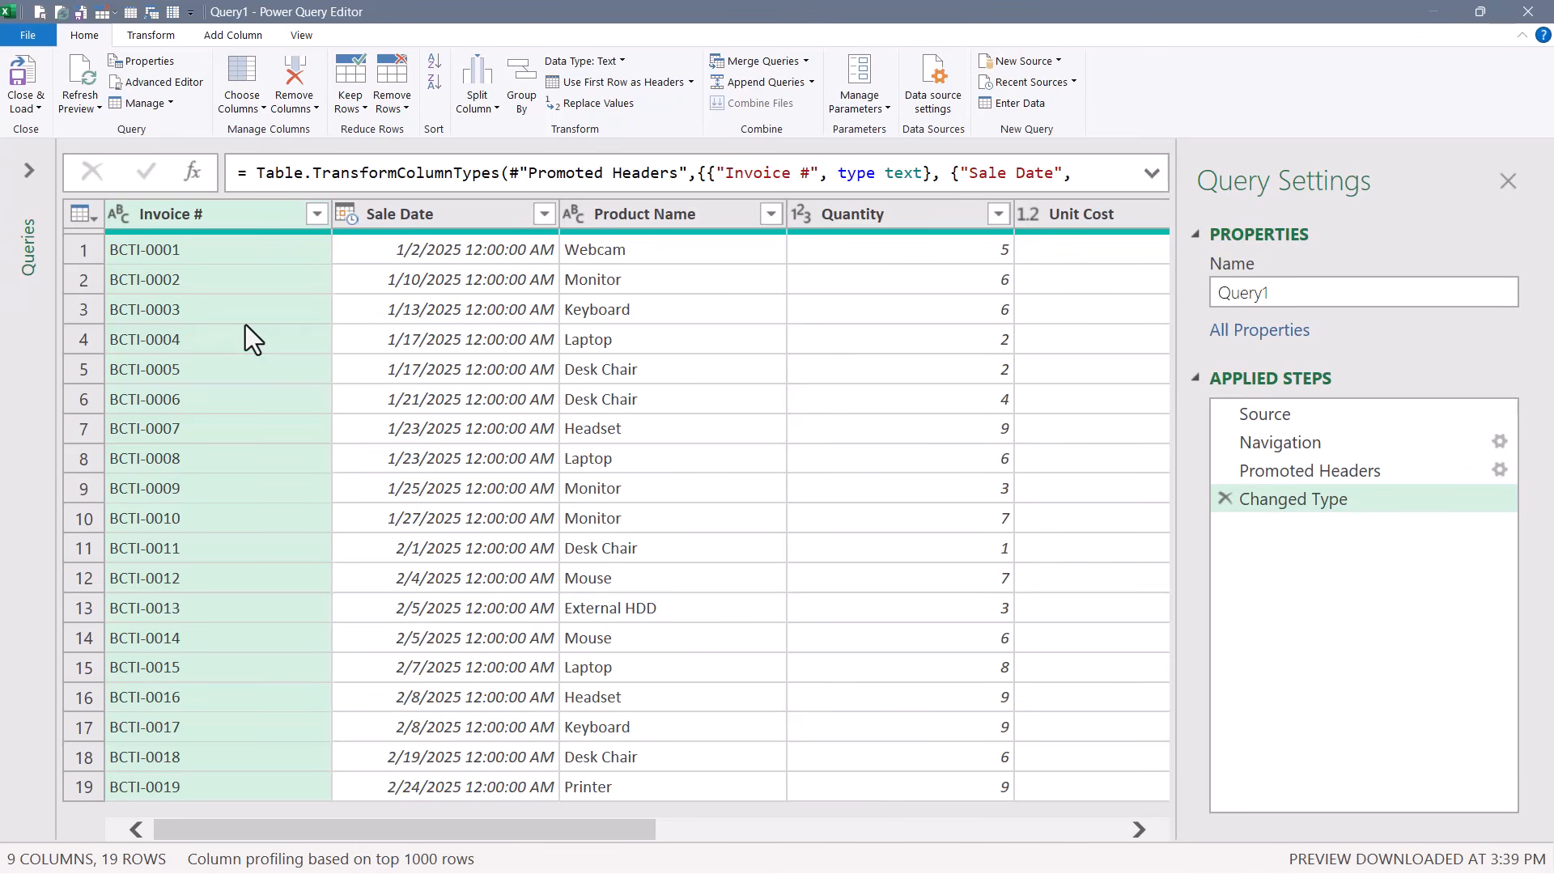
click(349, 216)
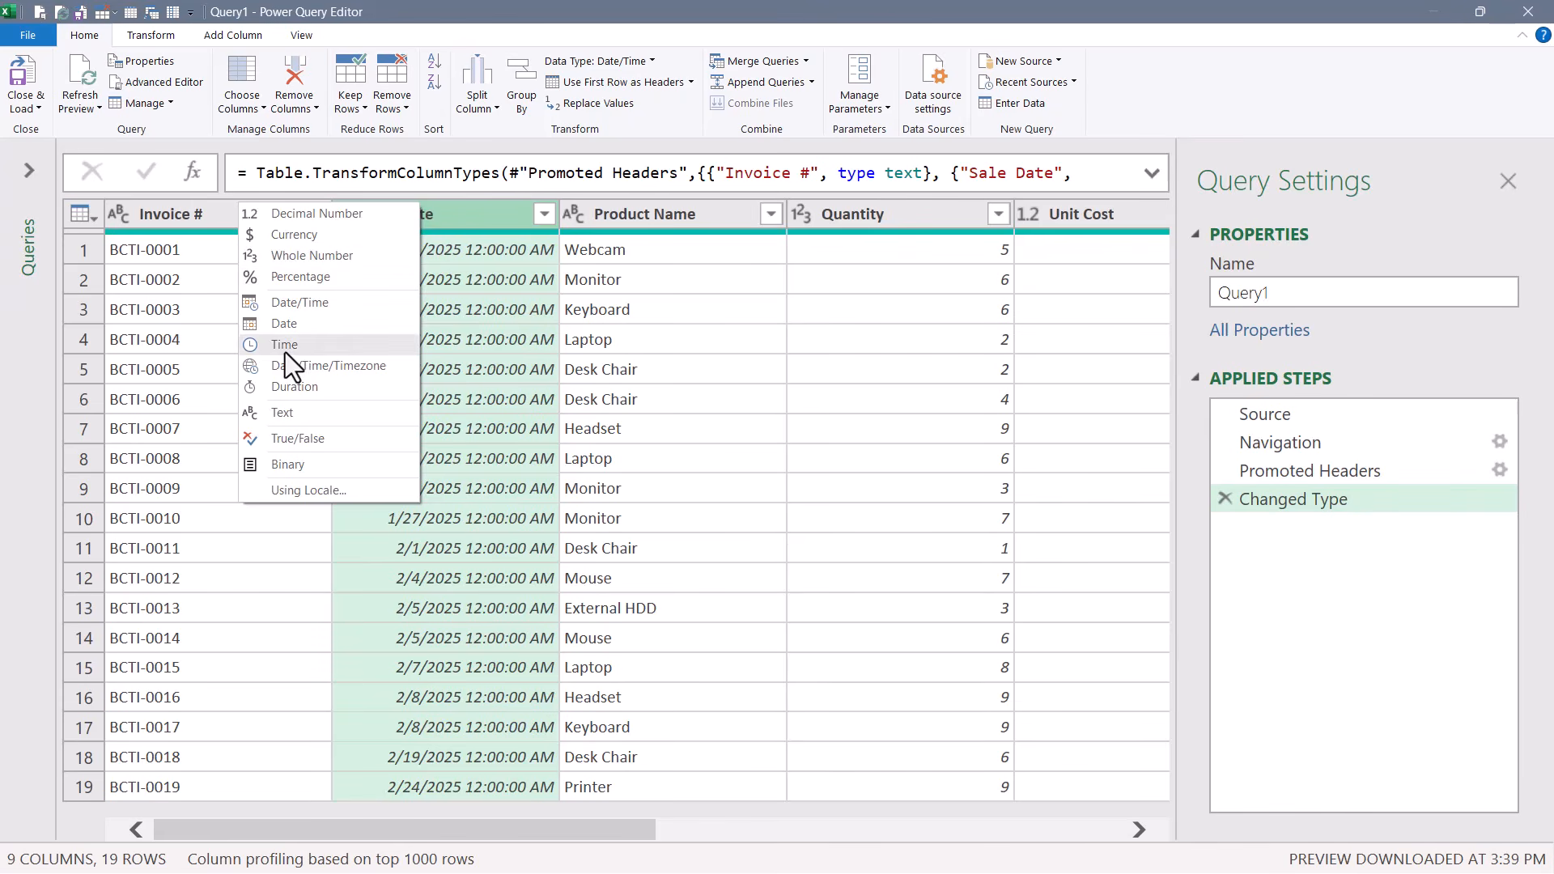
click(284, 326)
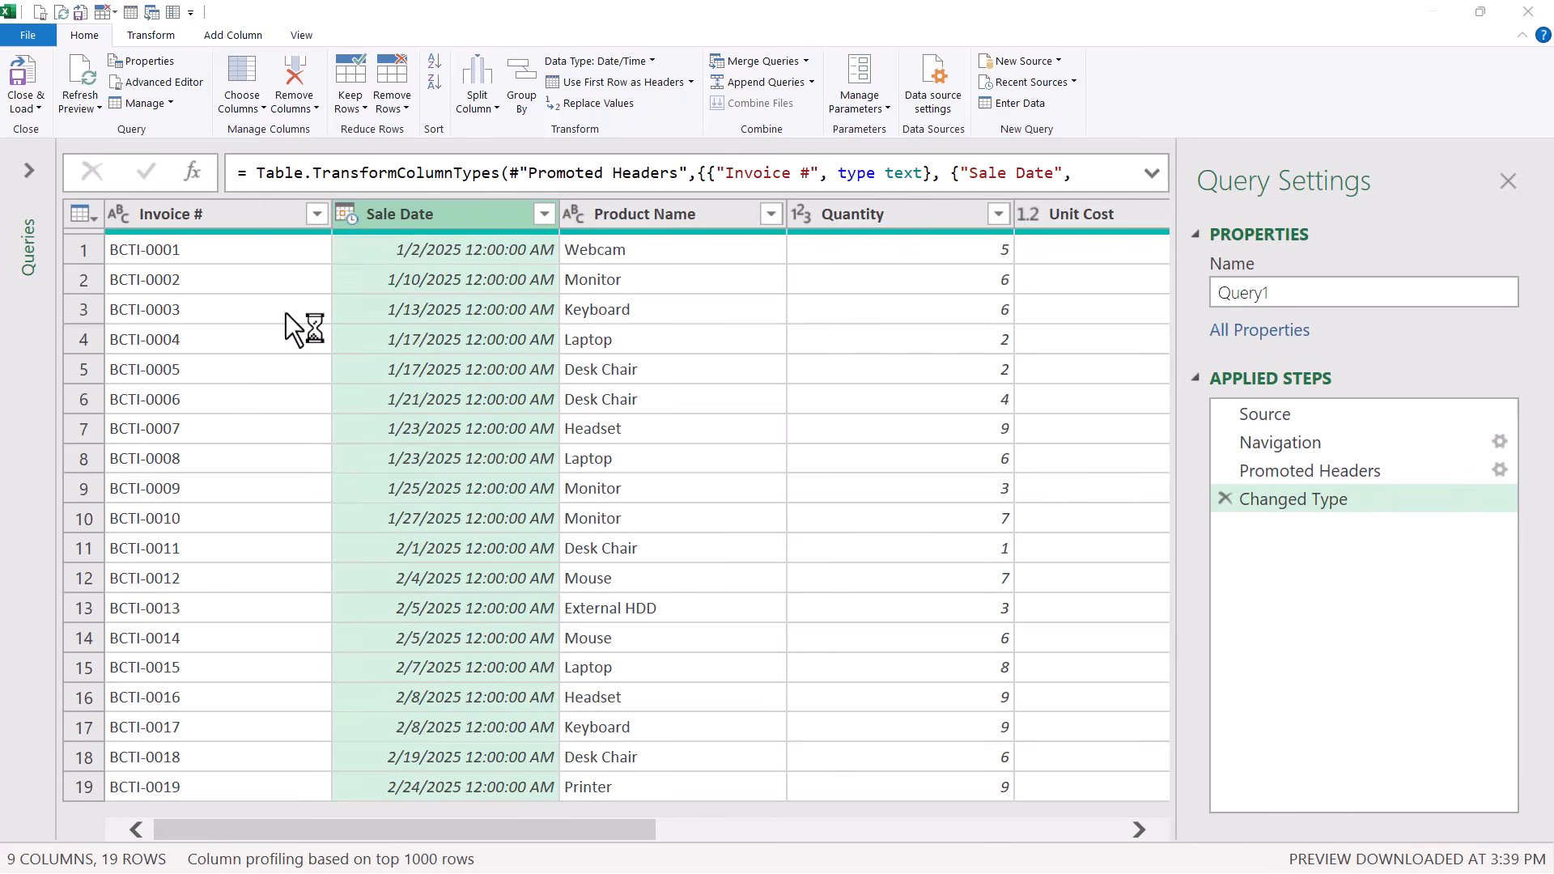
Load the query as a table to the existing Sales Data worksheet, starting at cell K1
click(28, 105)
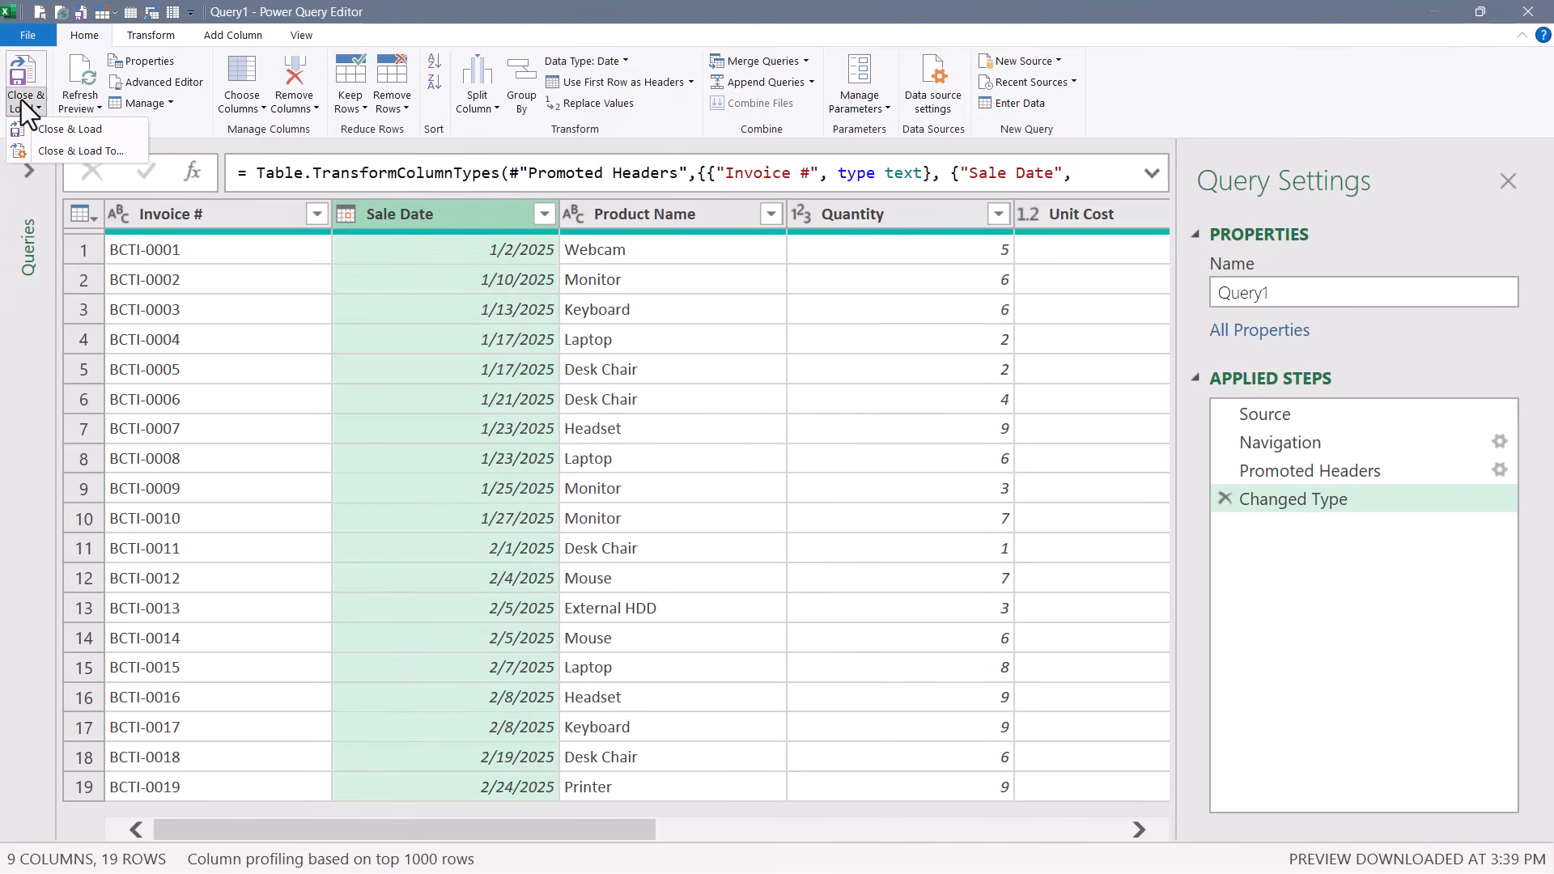
click(52, 156)
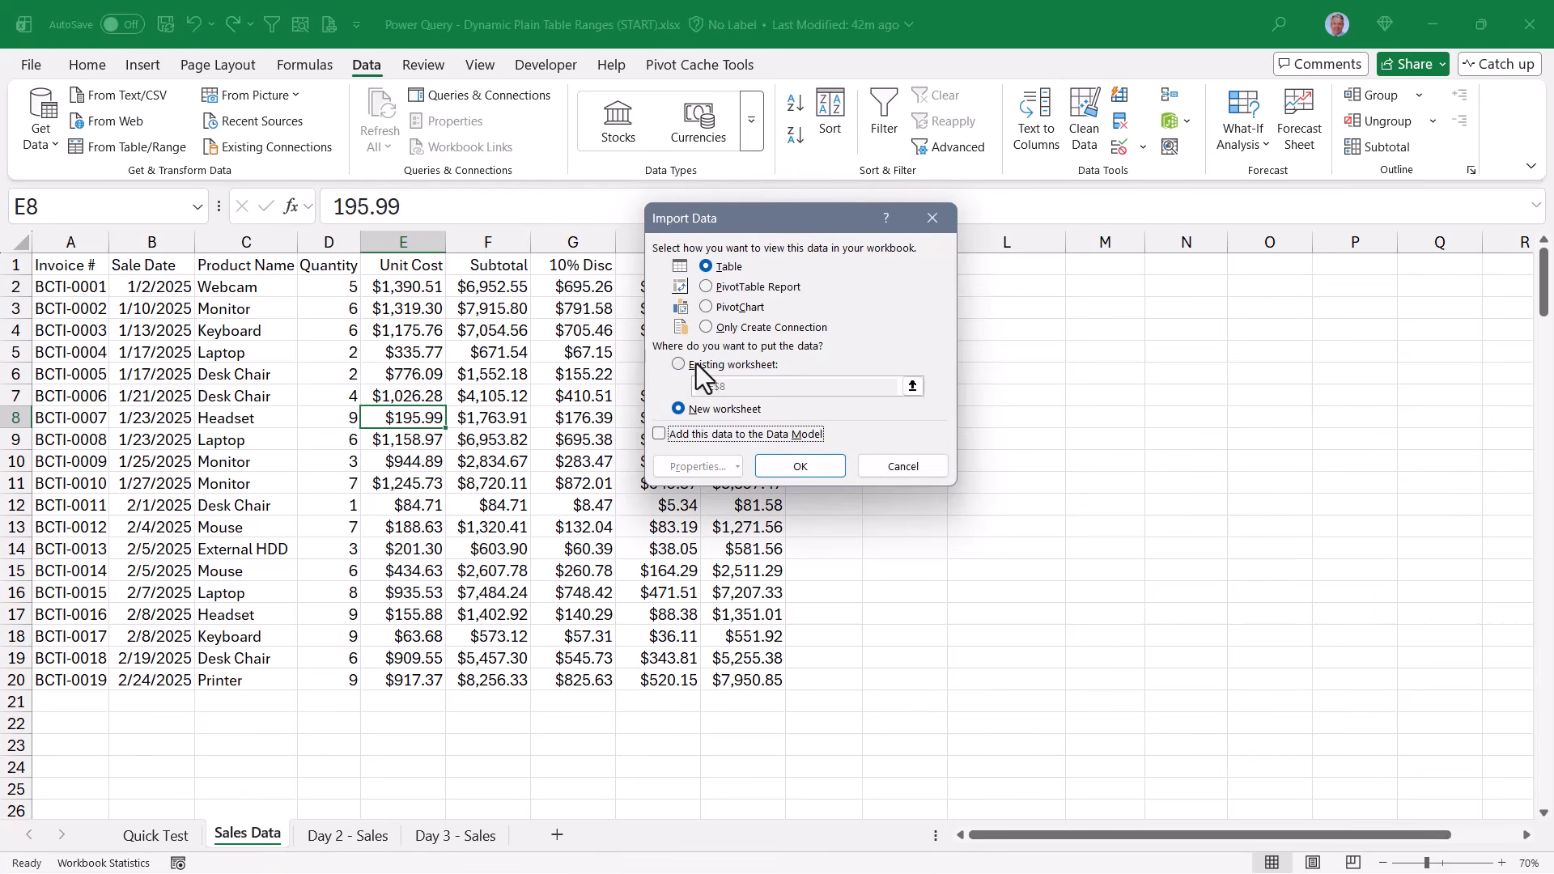
click(700, 365)
drag(761, 229, 554, 233)
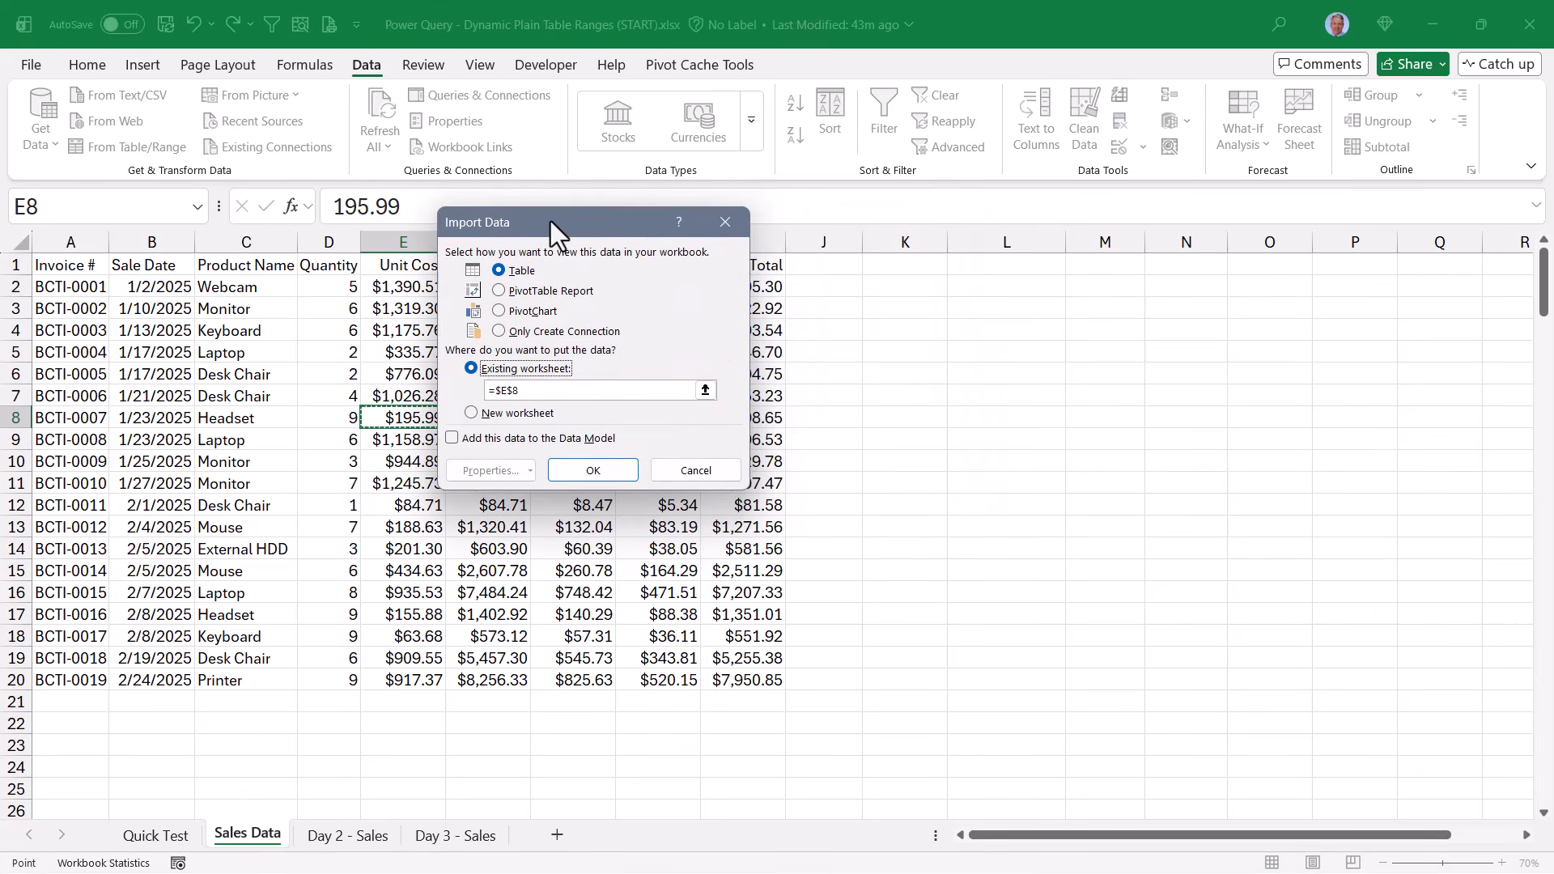
click(894, 266)
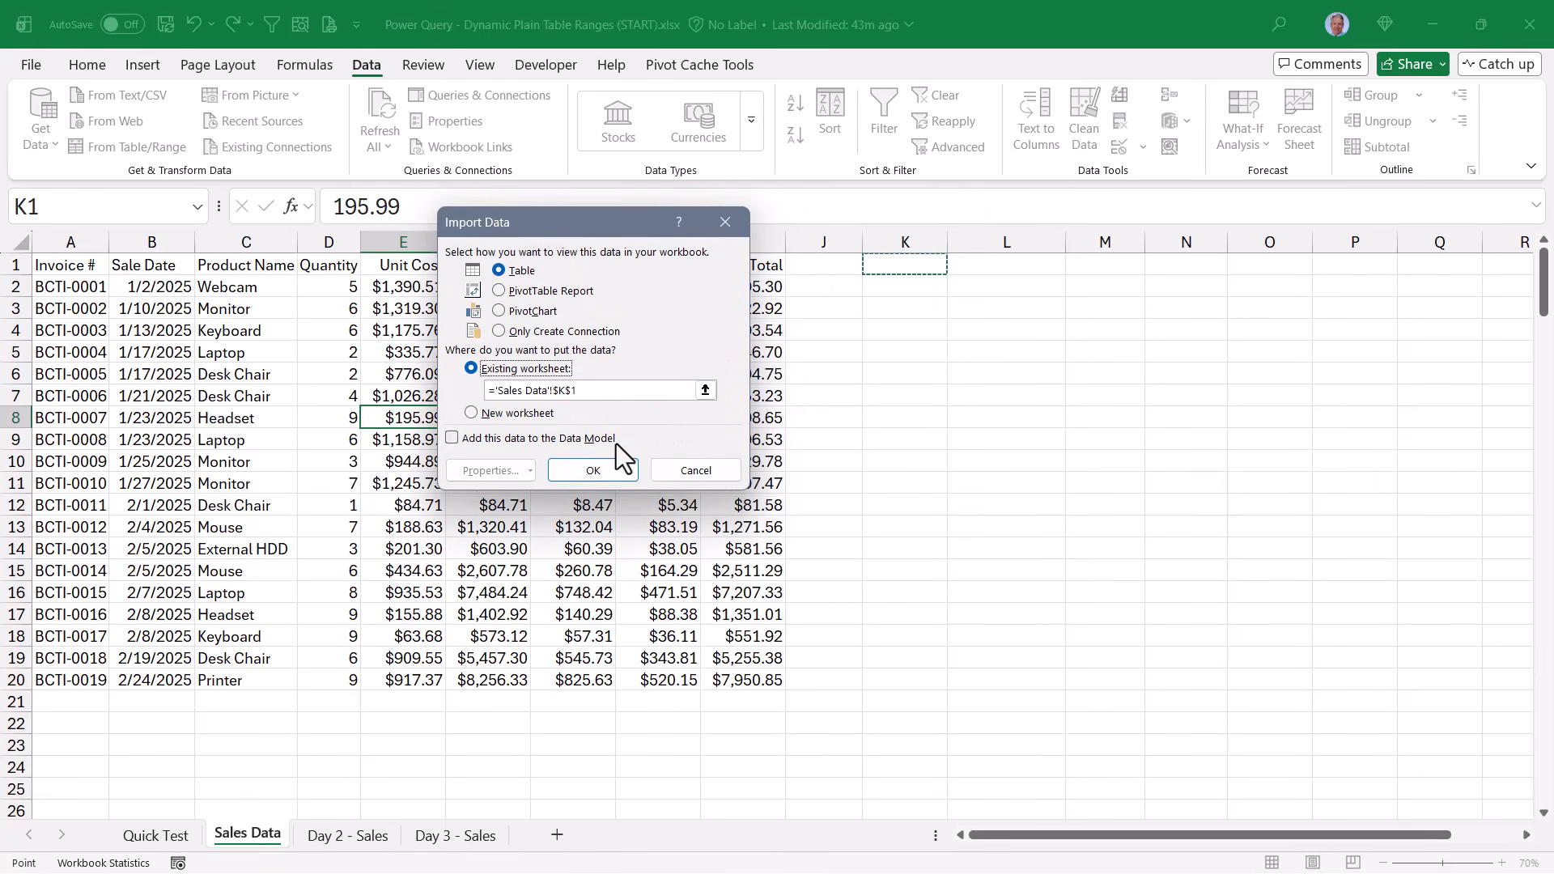
click(593, 470)
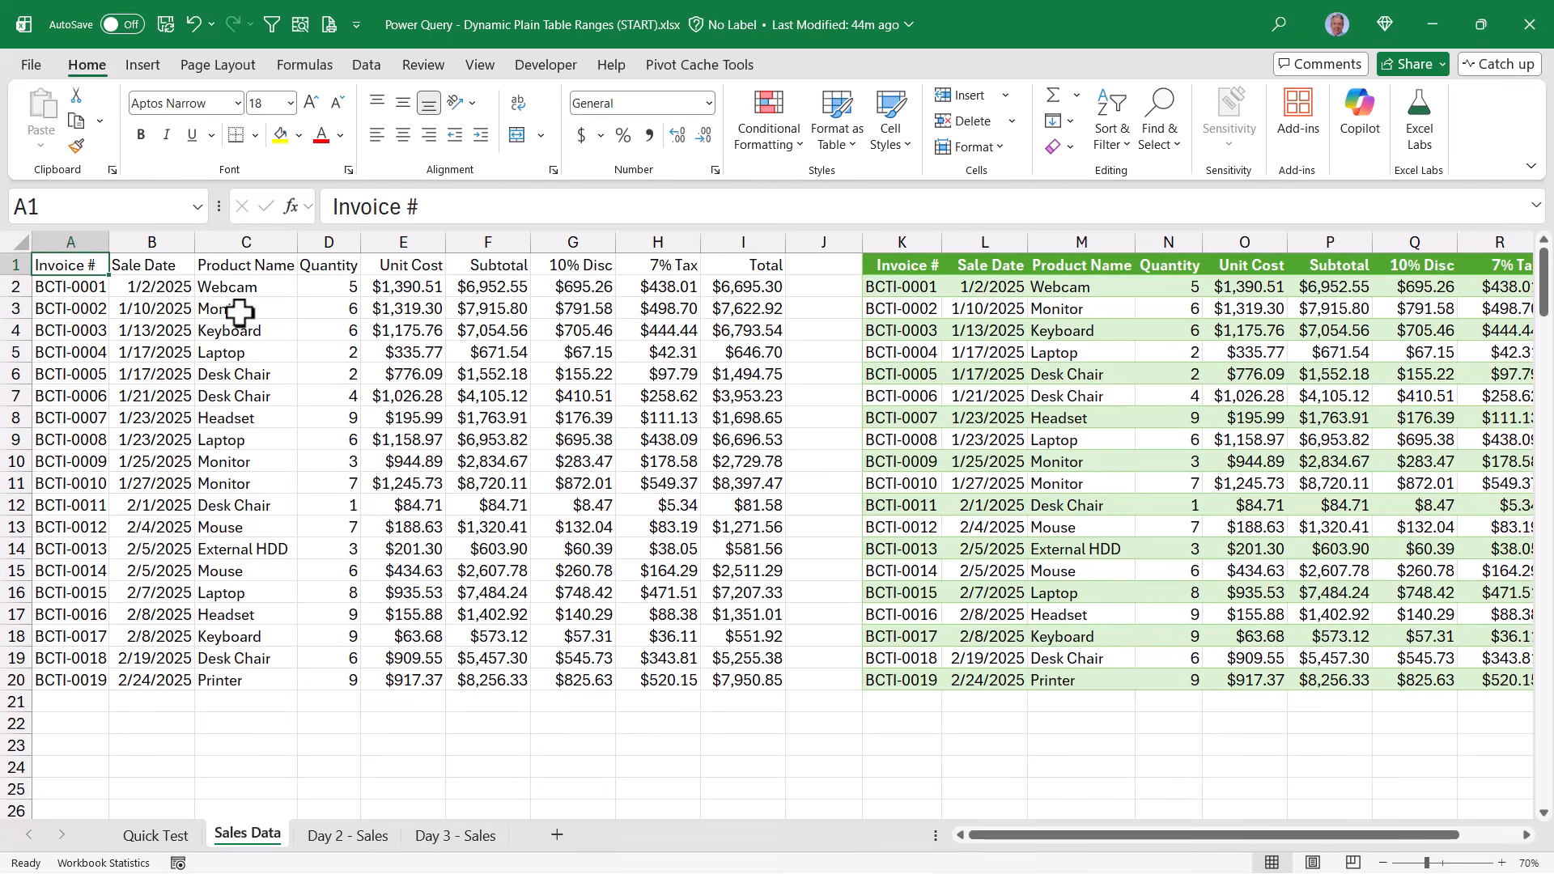
Copy all records from the Day 2 - Sales sheet and paste them below the Sales Data range, starting at cell A21
click(348, 836)
click(325, 508)
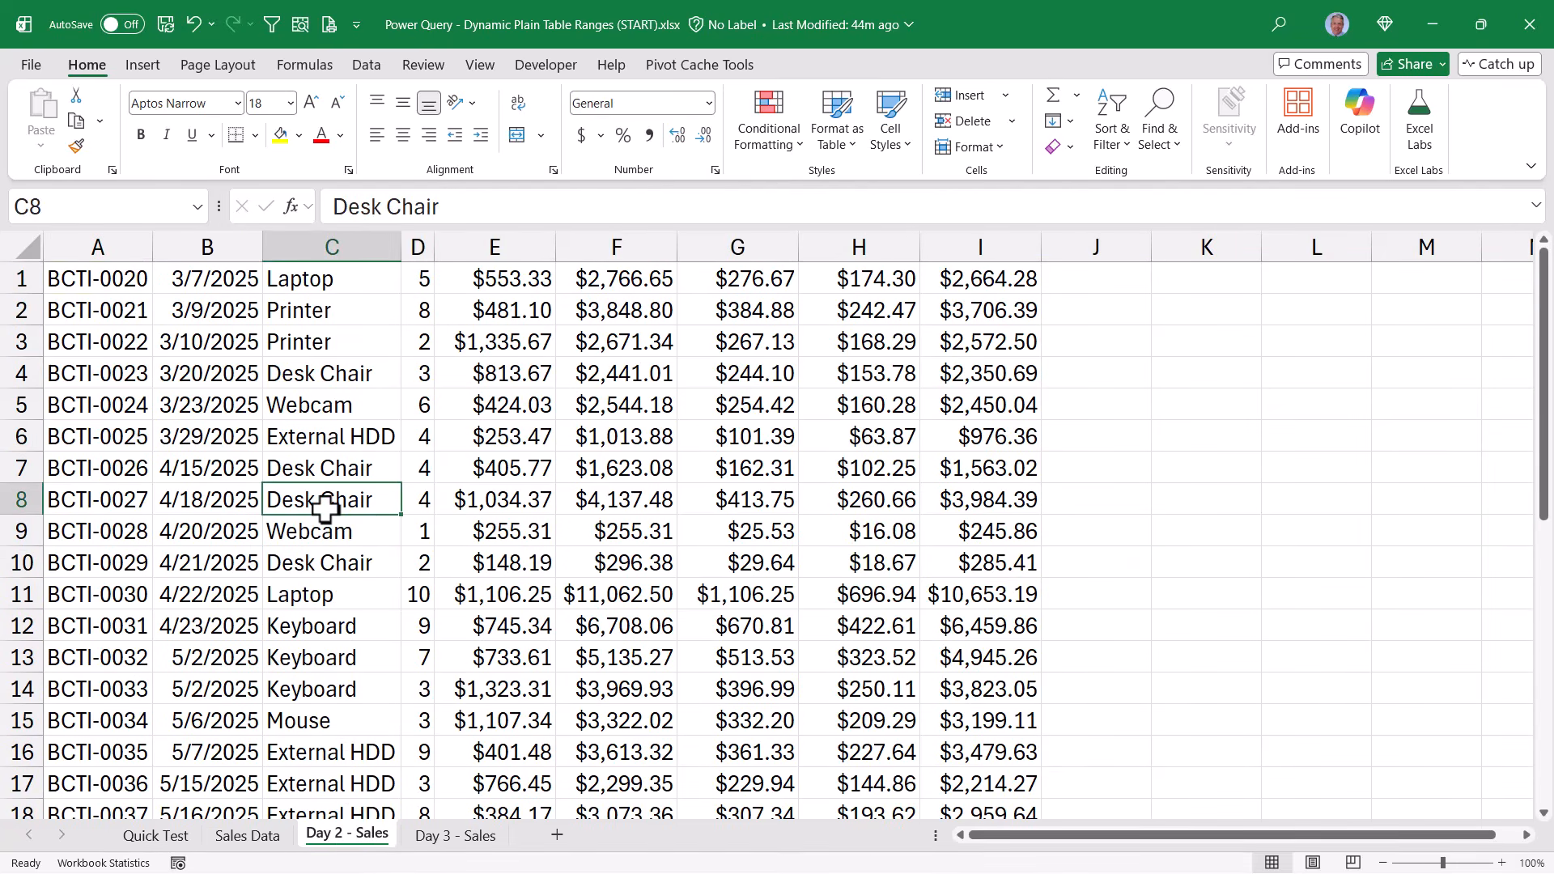
key(ctrl+a)
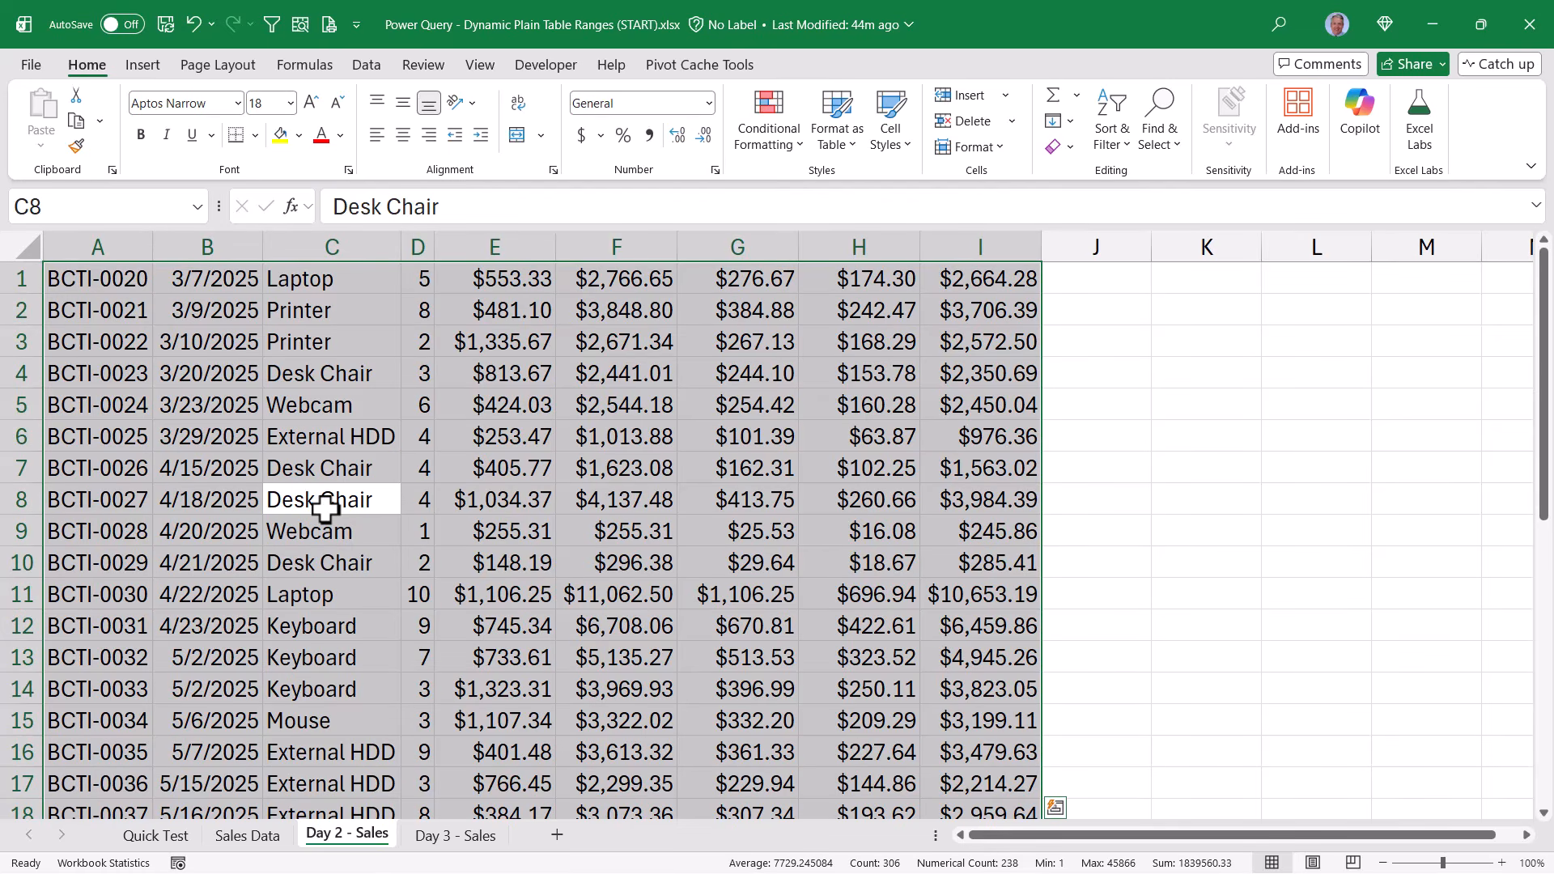
key(ctrl+c)
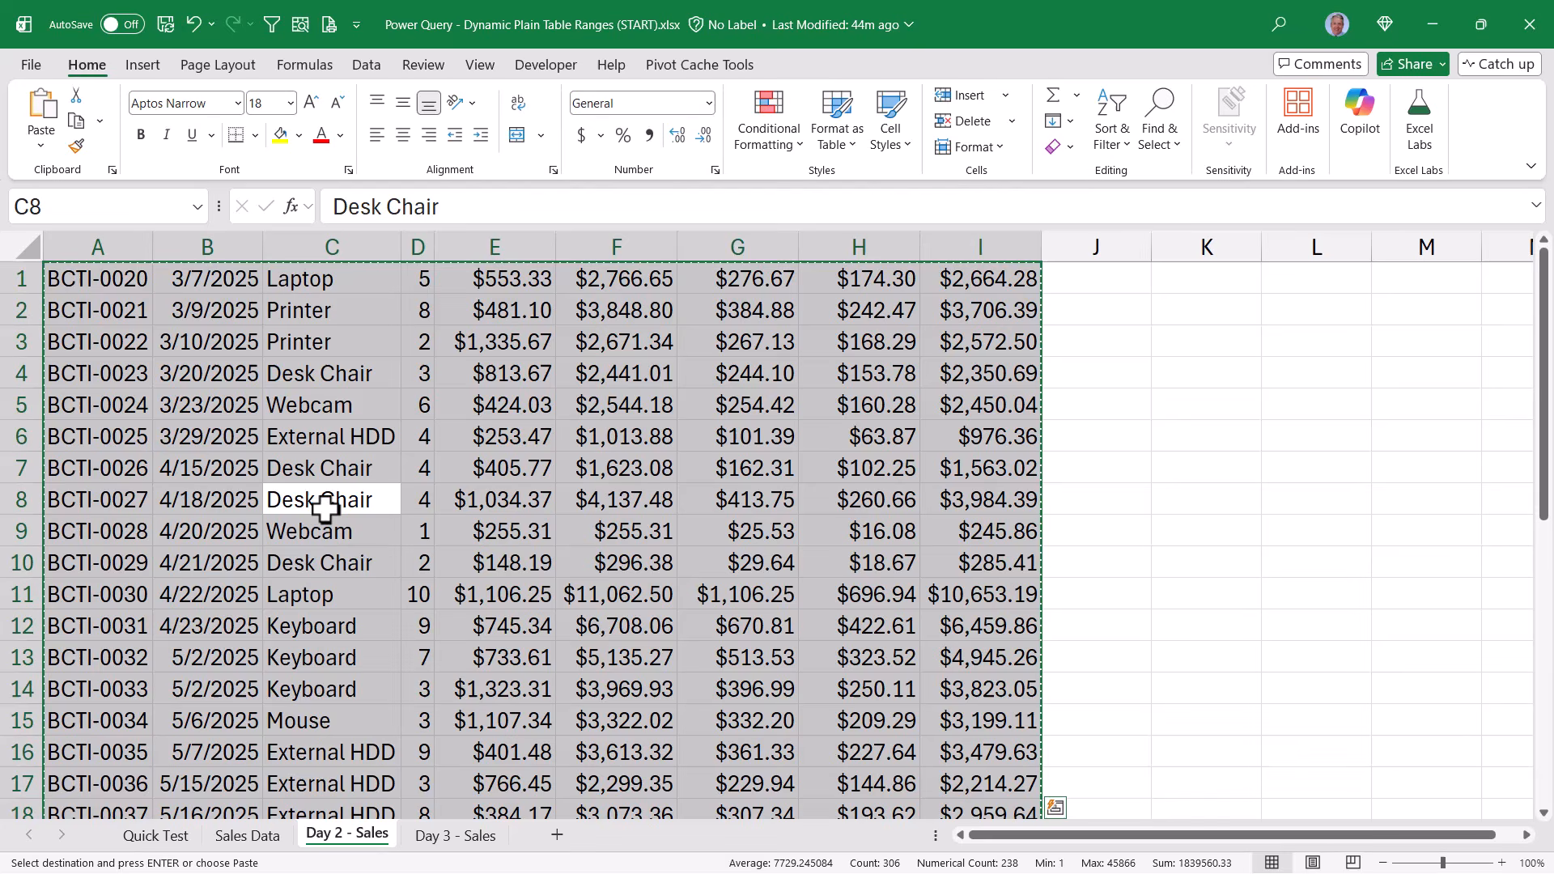
click(264, 838)
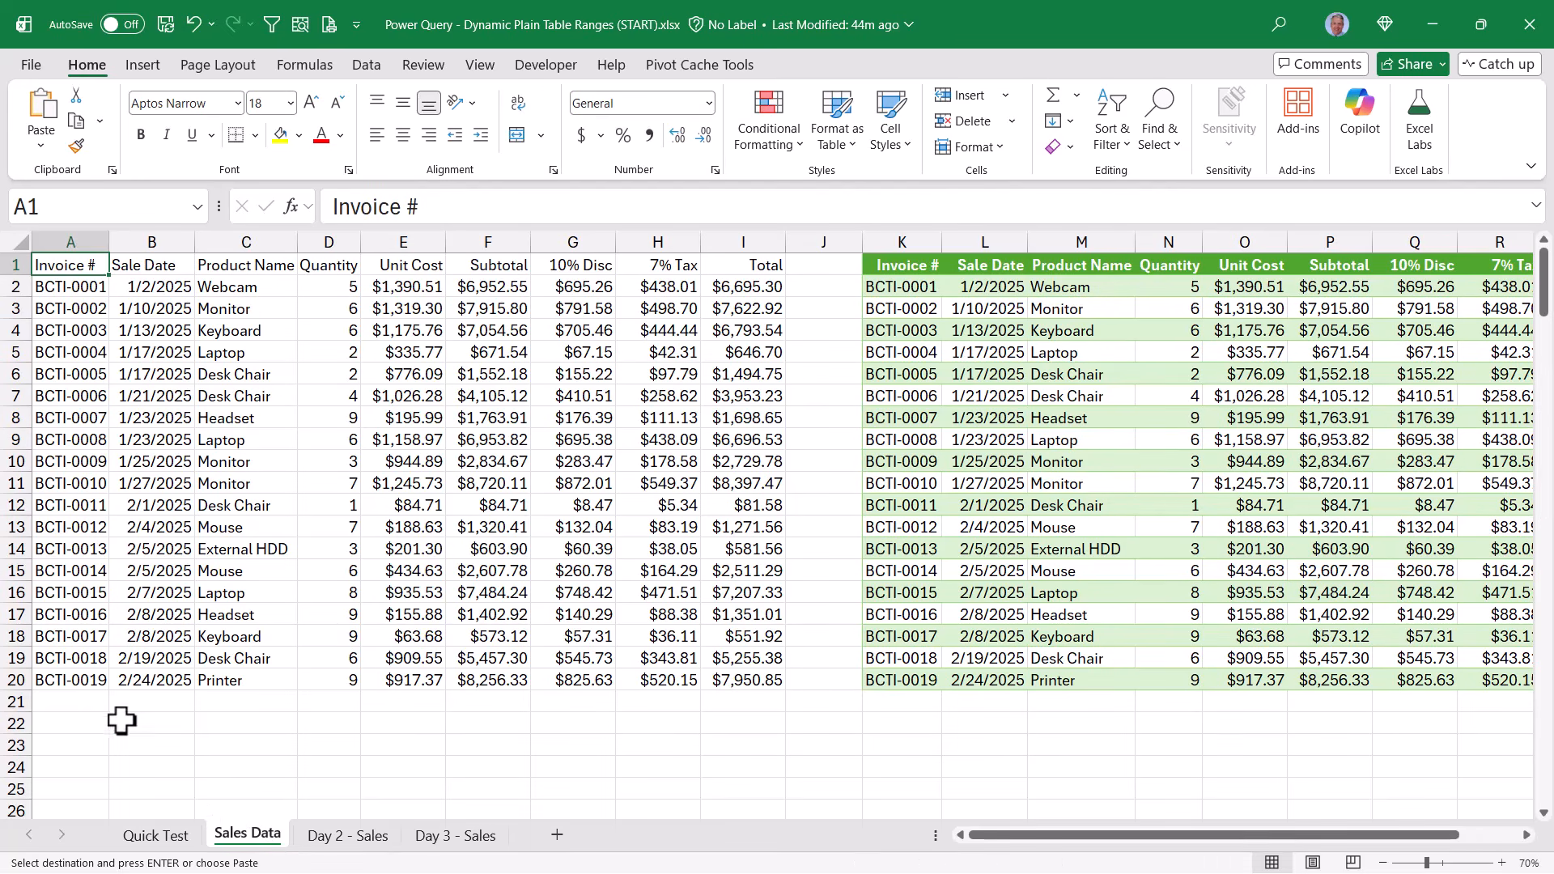
click(74, 703)
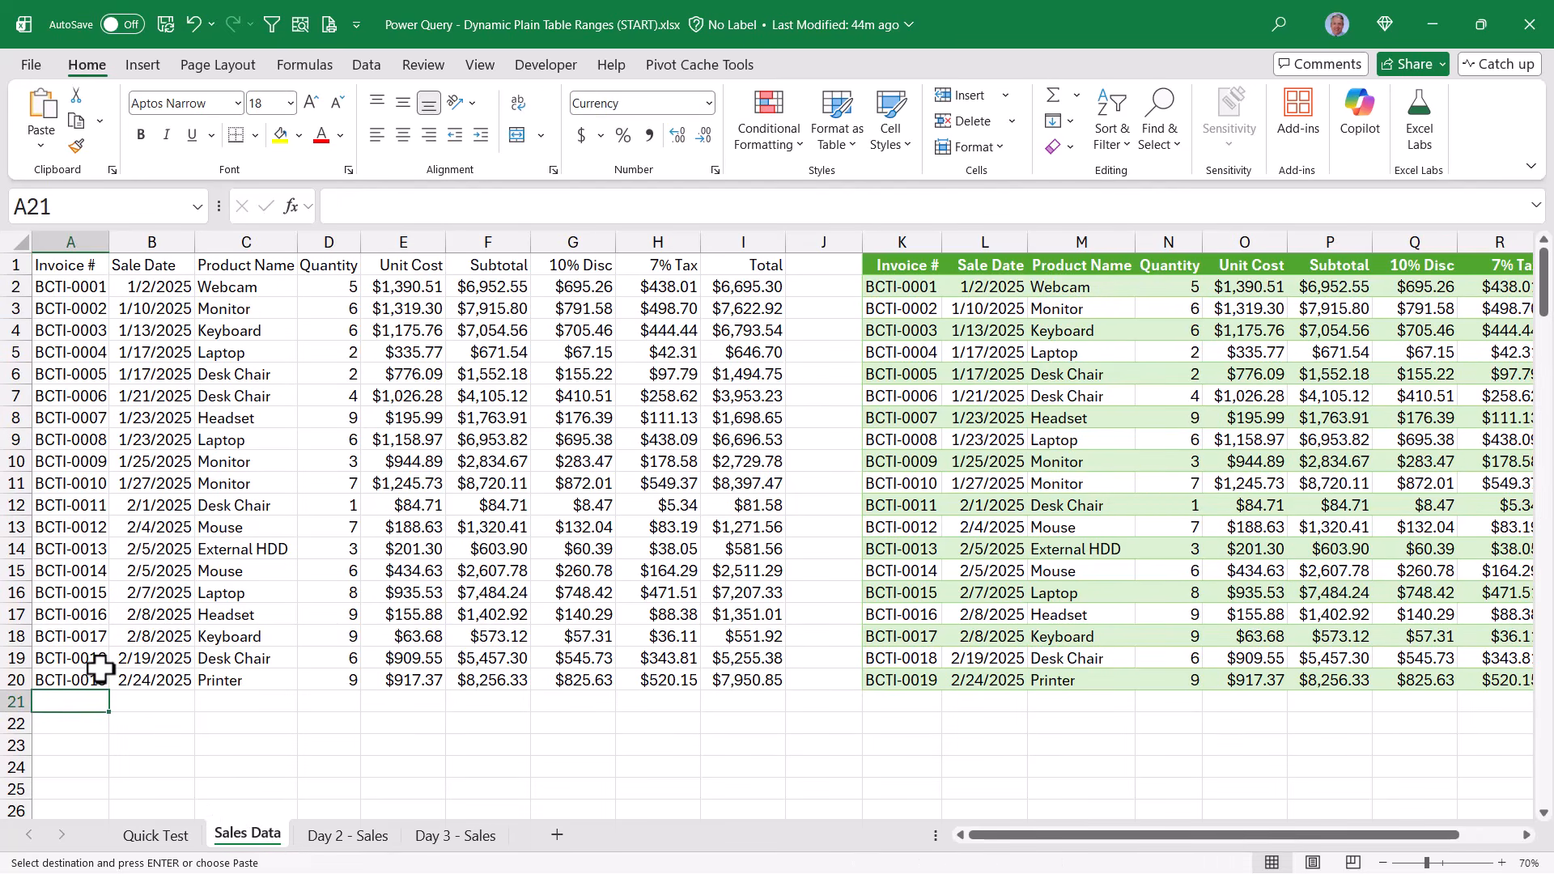
key(ctrl+v)
click(278, 658)
scroll(279, 659, down, 8)
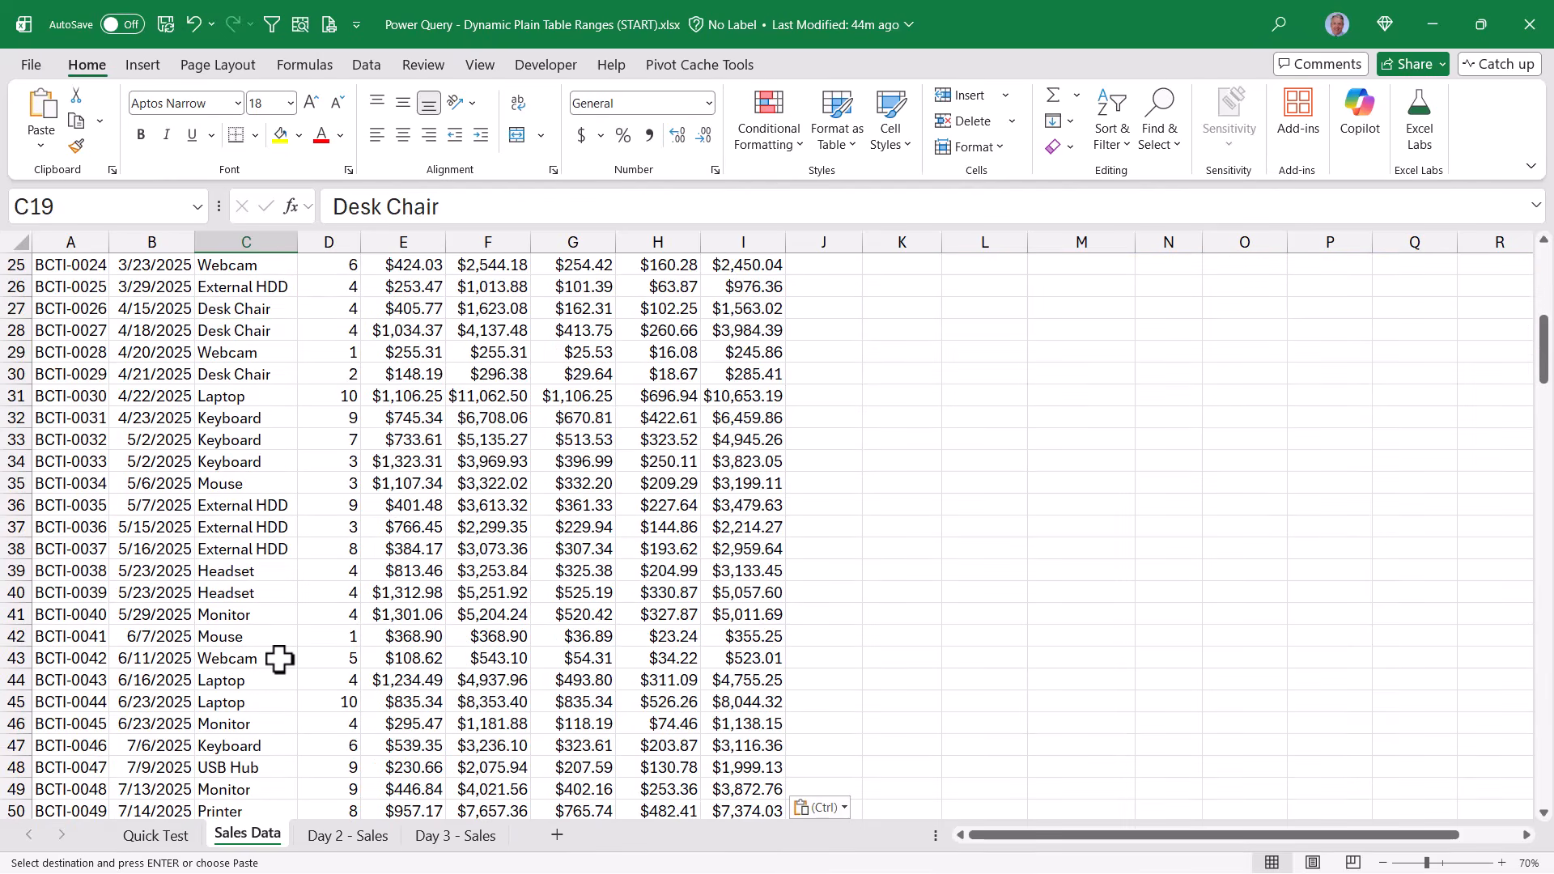
scroll(279, 659, up, 8)
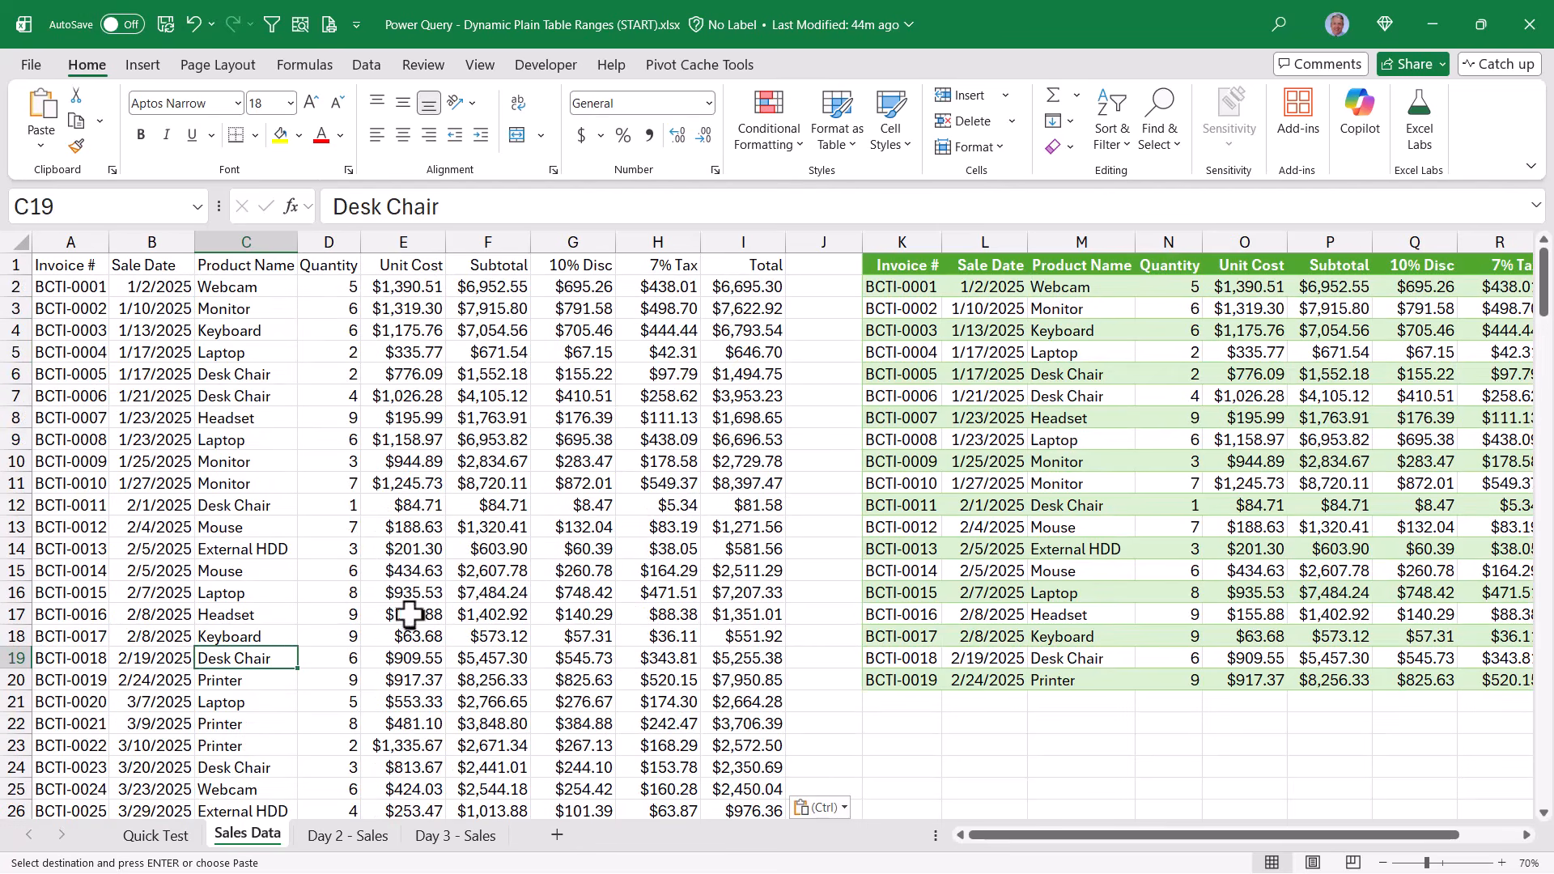
Refresh the query output table beside the sales range and check it for the Day 2 records
right_click(1125, 400)
click(1181, 313)
scroll(1087, 448, down, 4)
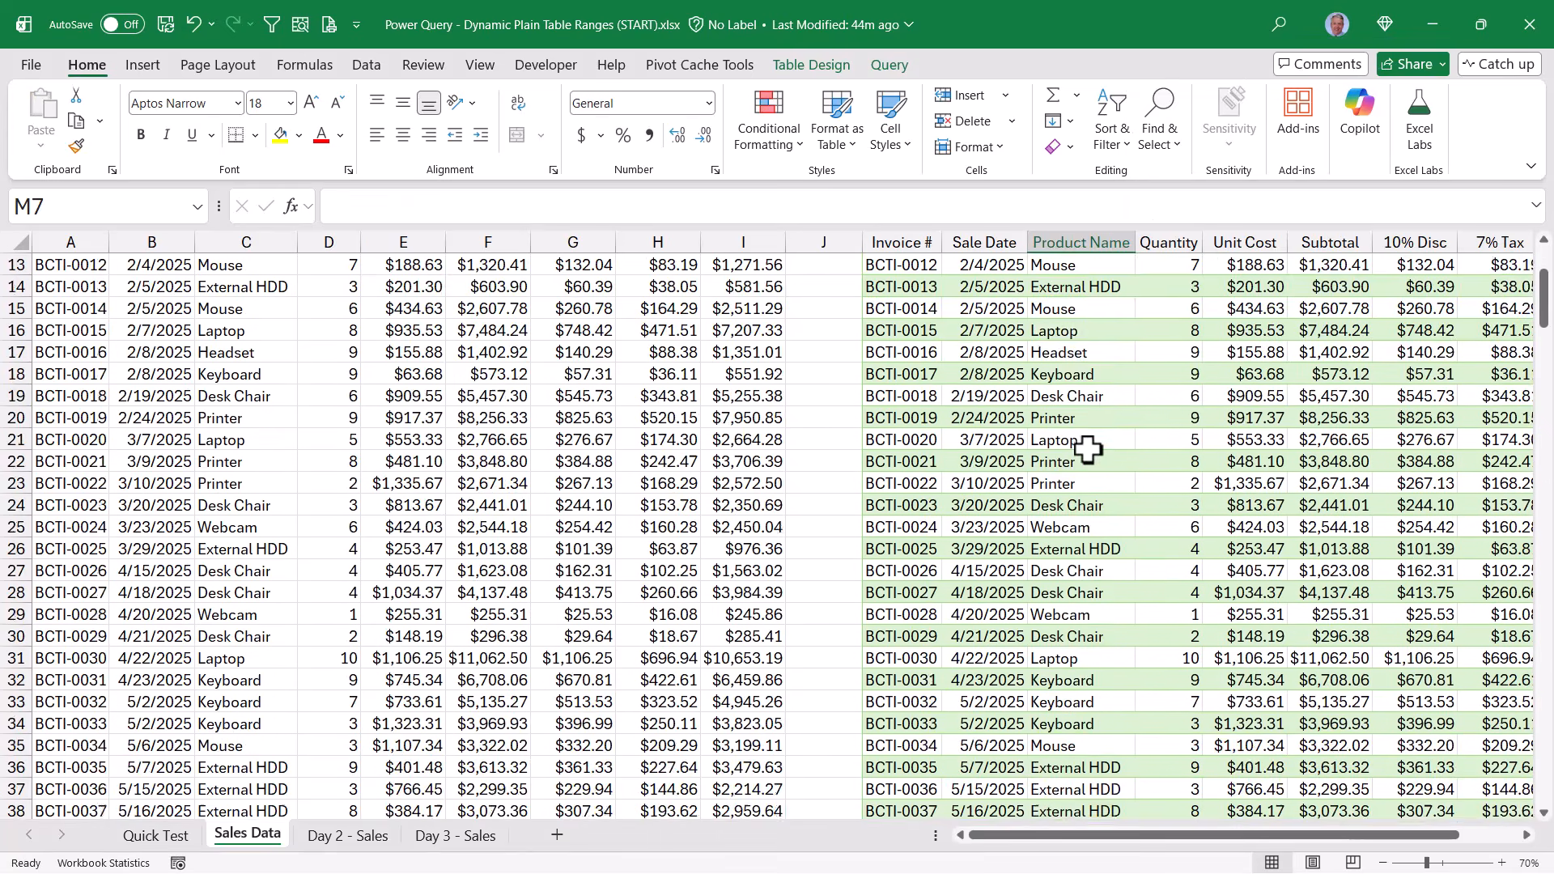
scroll(1088, 448, down, 10)
Copy all records from the Day 3 - Sales sheet and append them to the Sales Data range, starting at cell A55
click(484, 834)
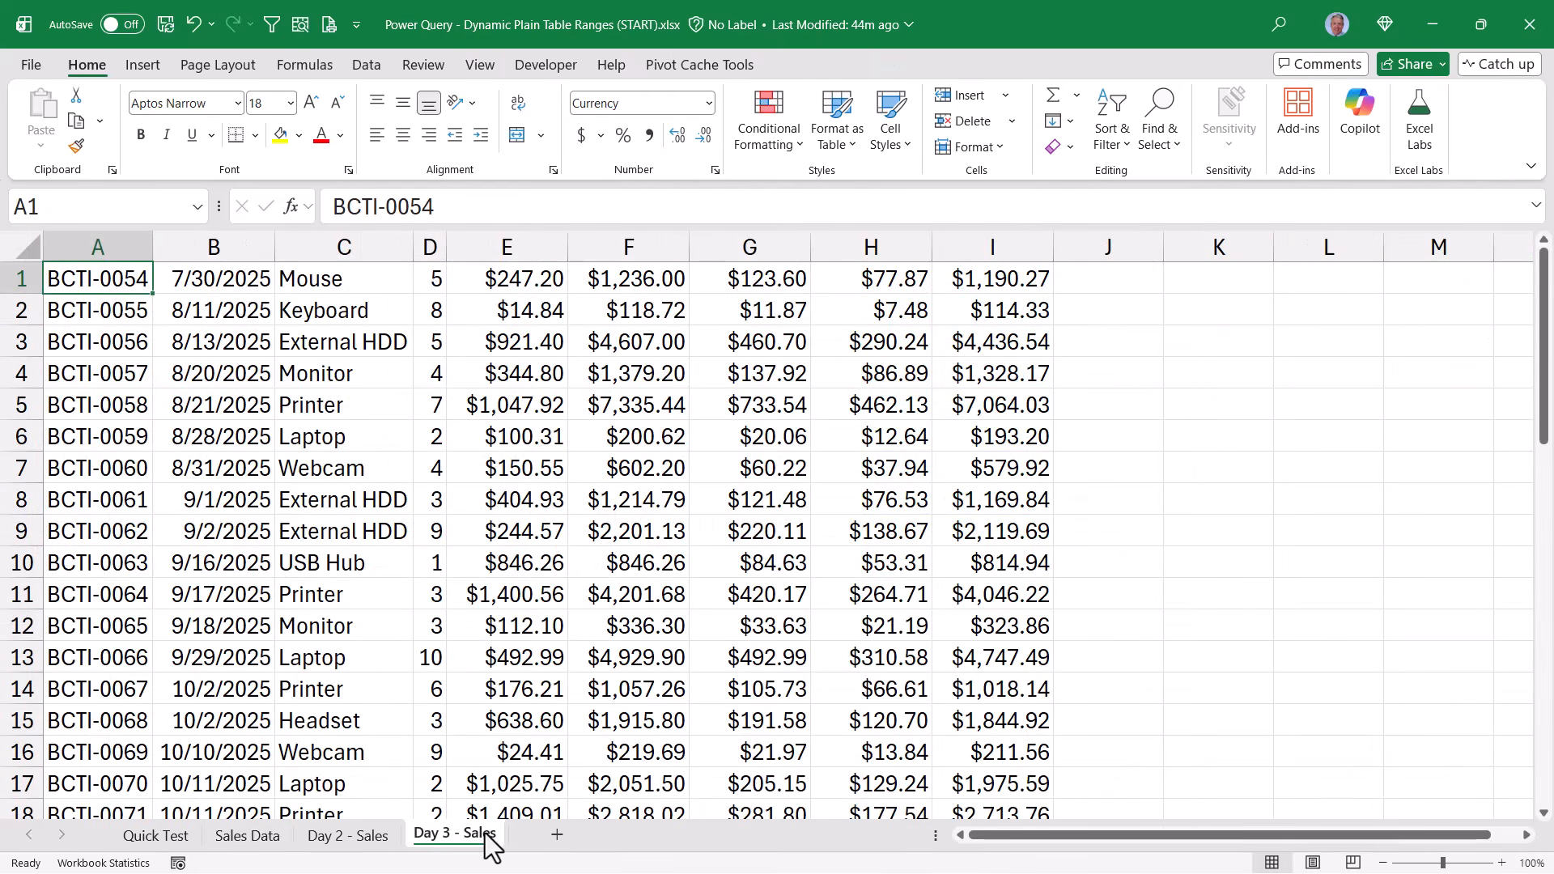
click(293, 496)
key(ctrl+a)
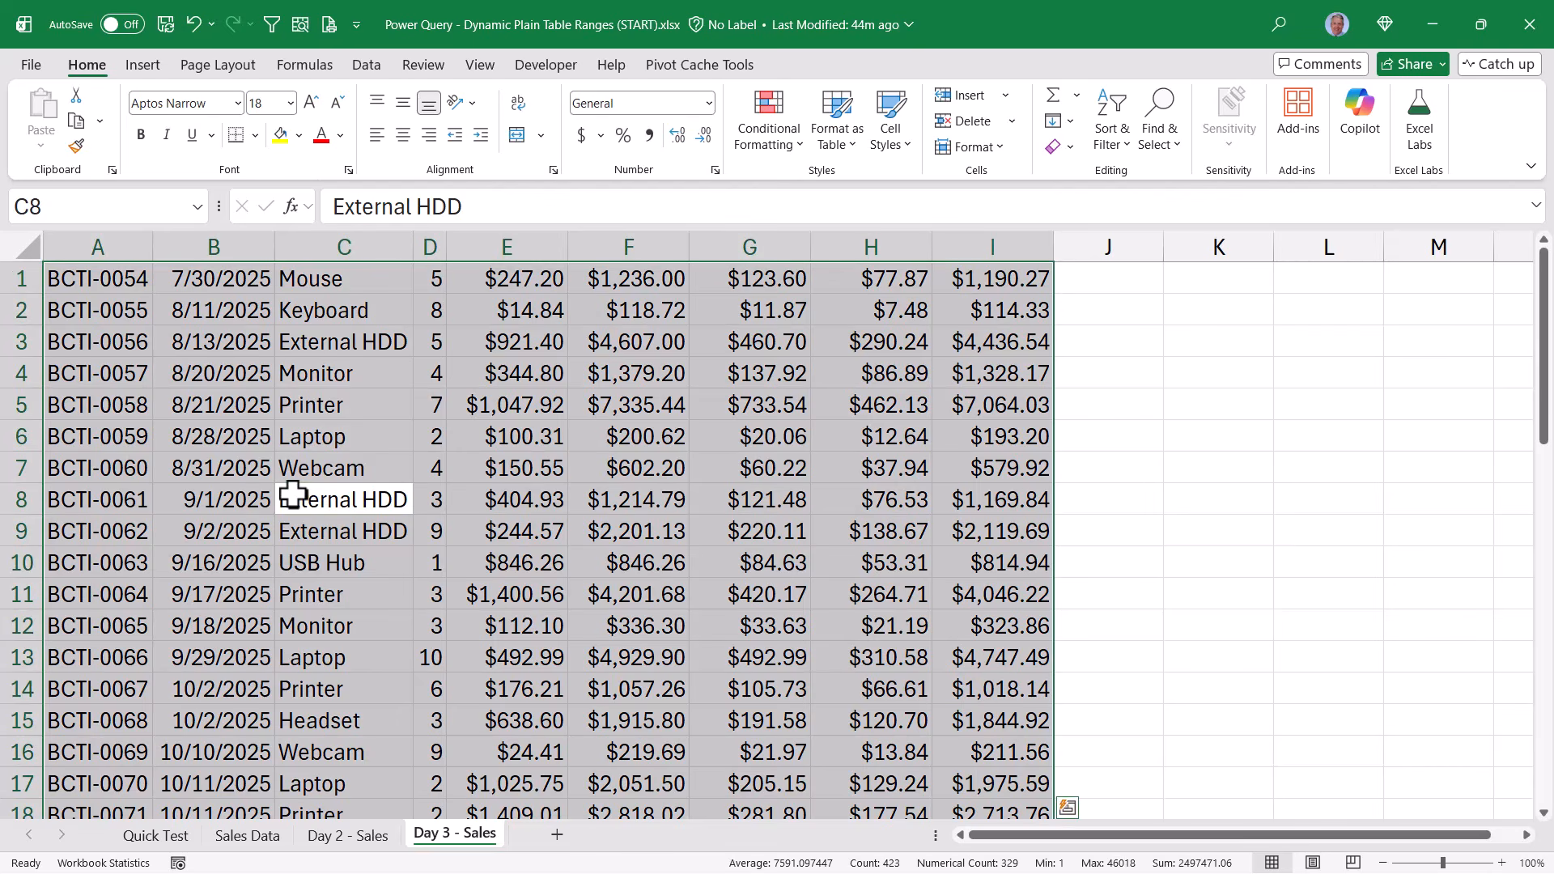
key(ctrl+c)
click(236, 837)
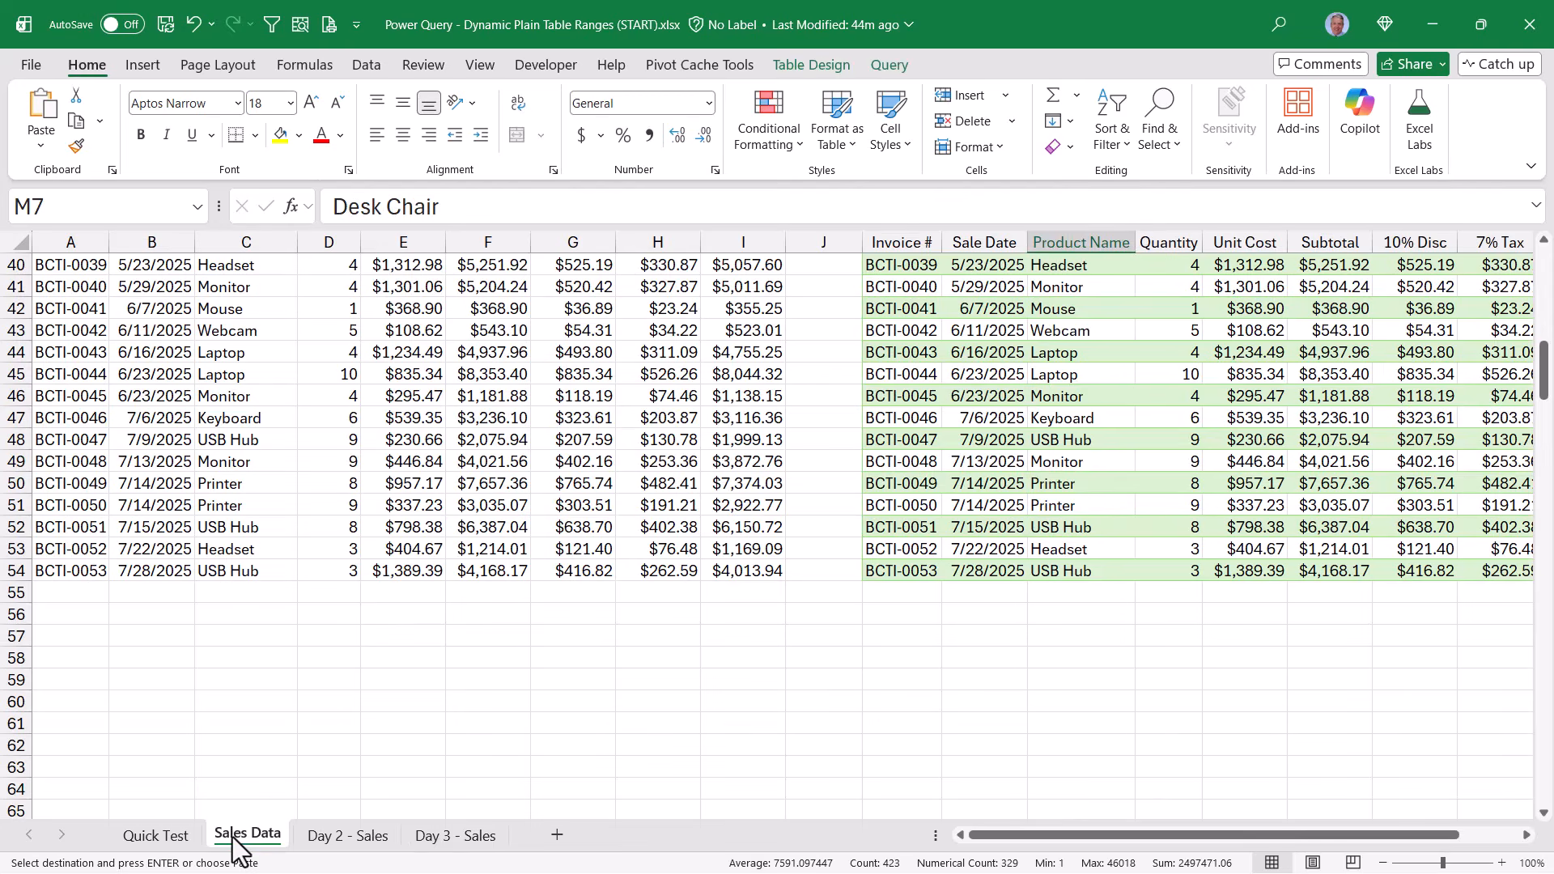
click(72, 591)
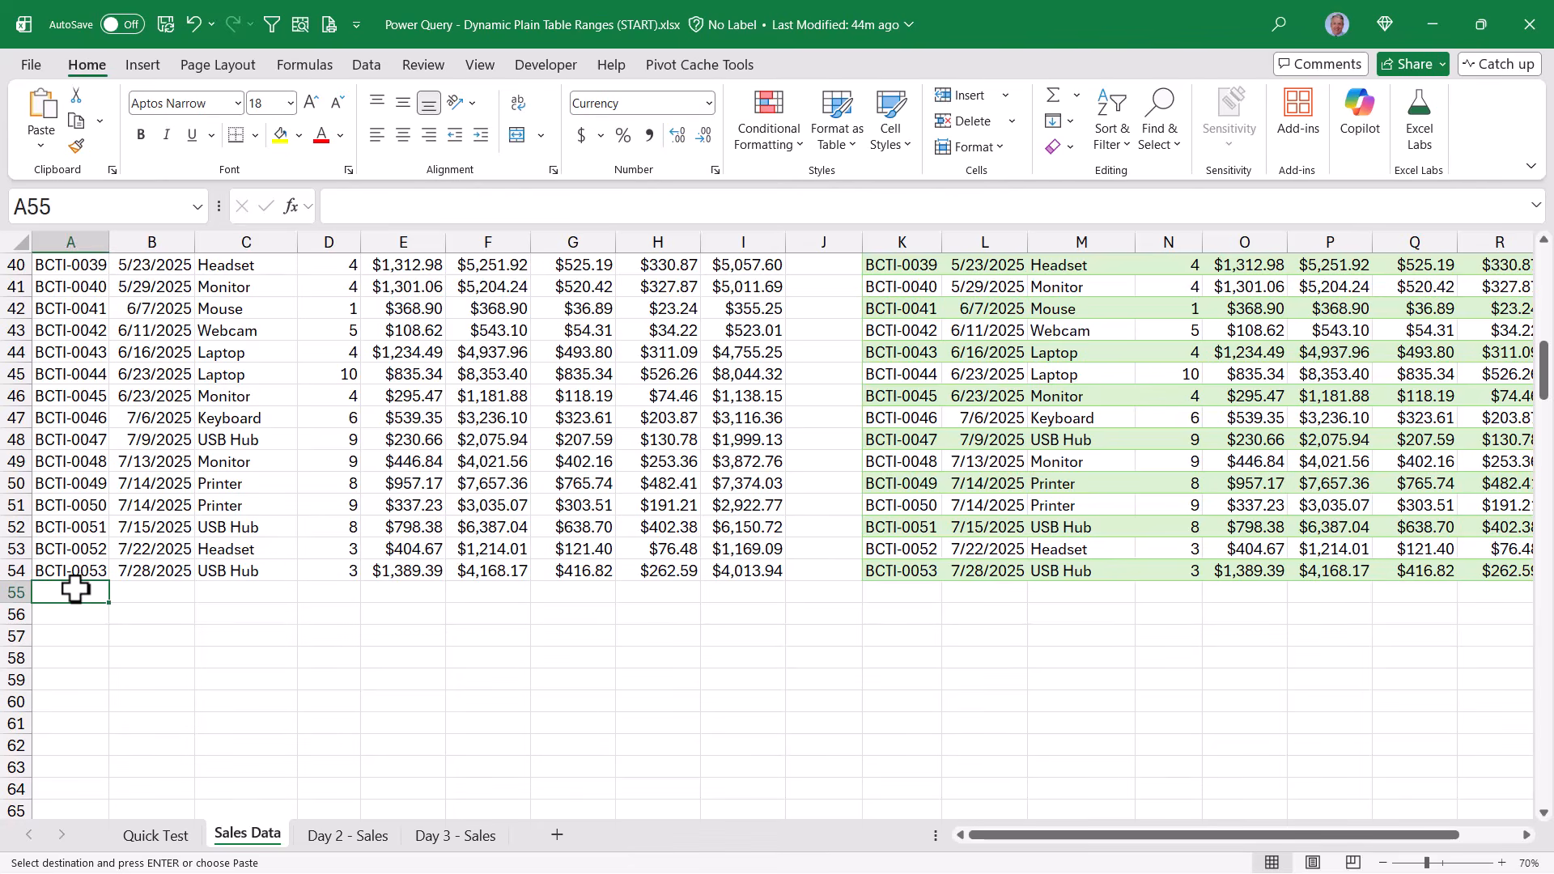
key(ctrl+v)
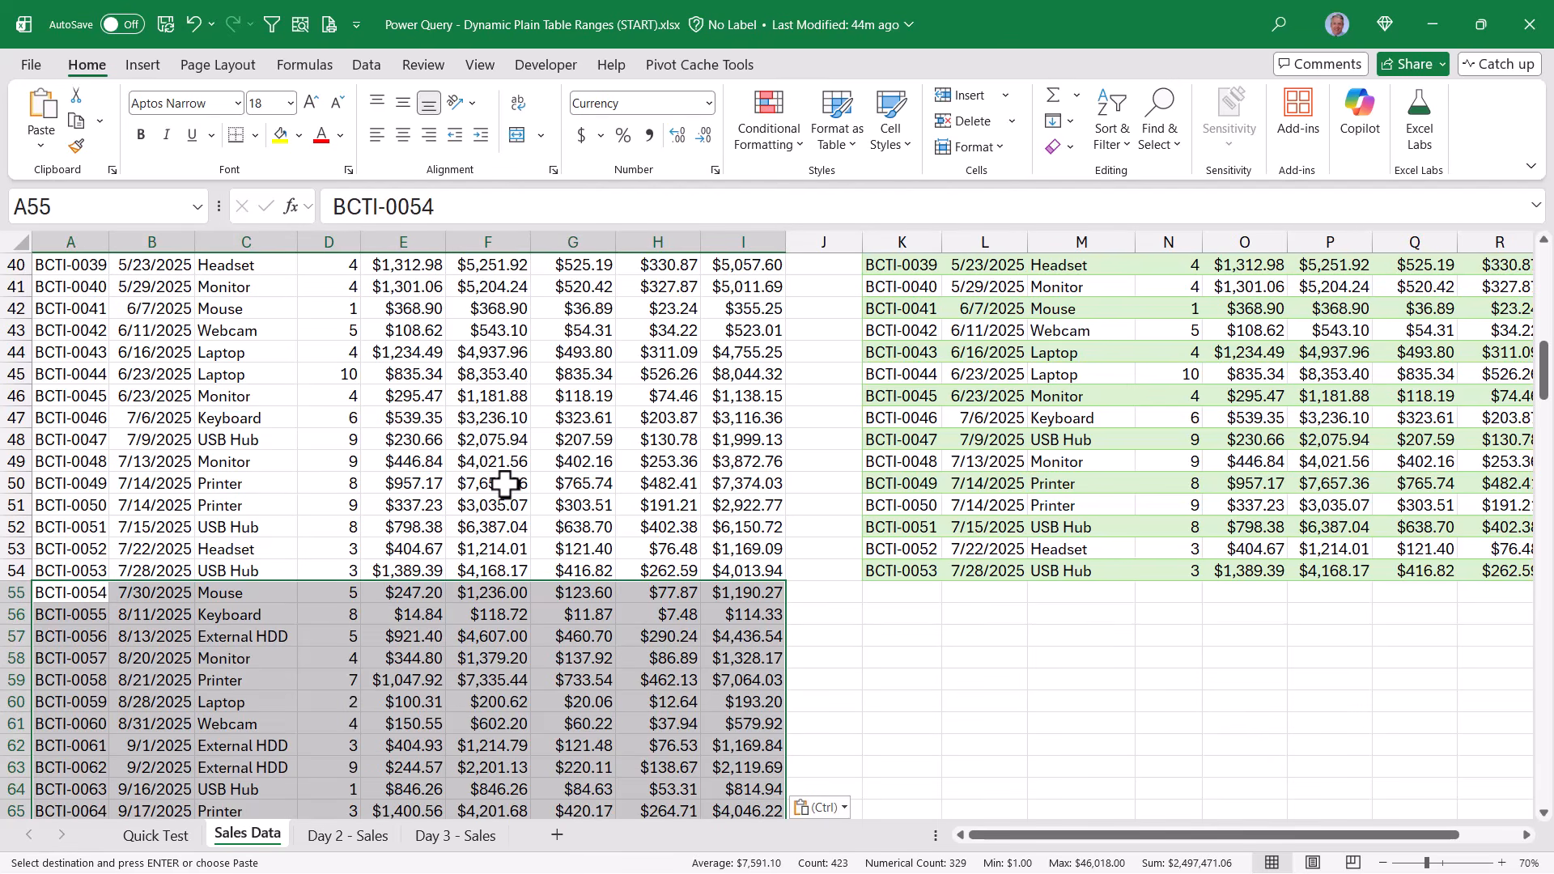
click(505, 484)
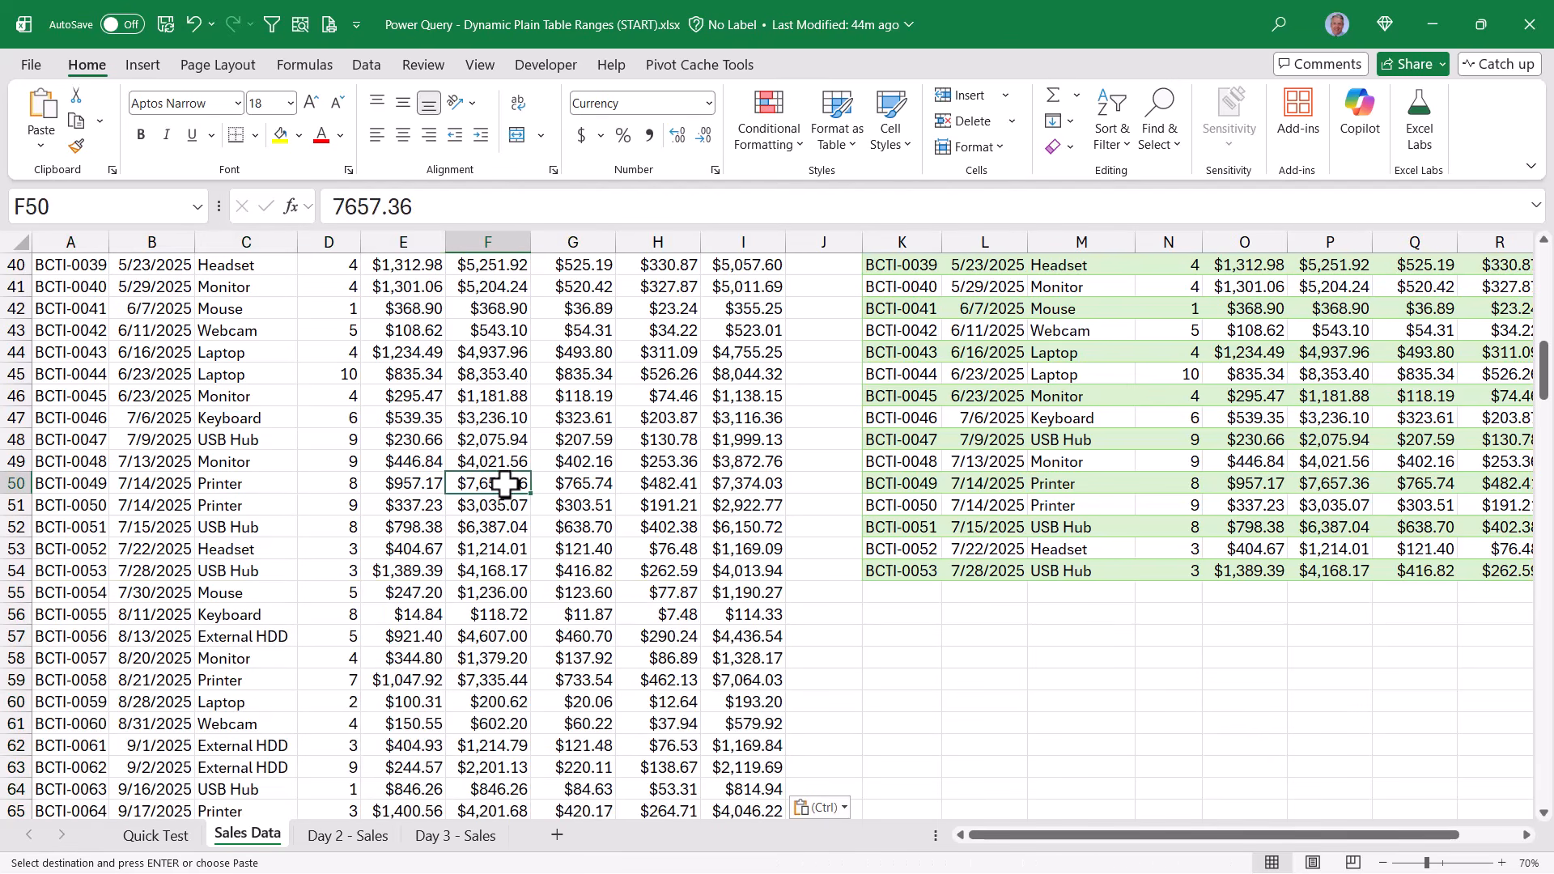
Refresh the query output table again and check its last rows for the Day 3 records
click(1081, 489)
right_click(1081, 487)
click(1121, 309)
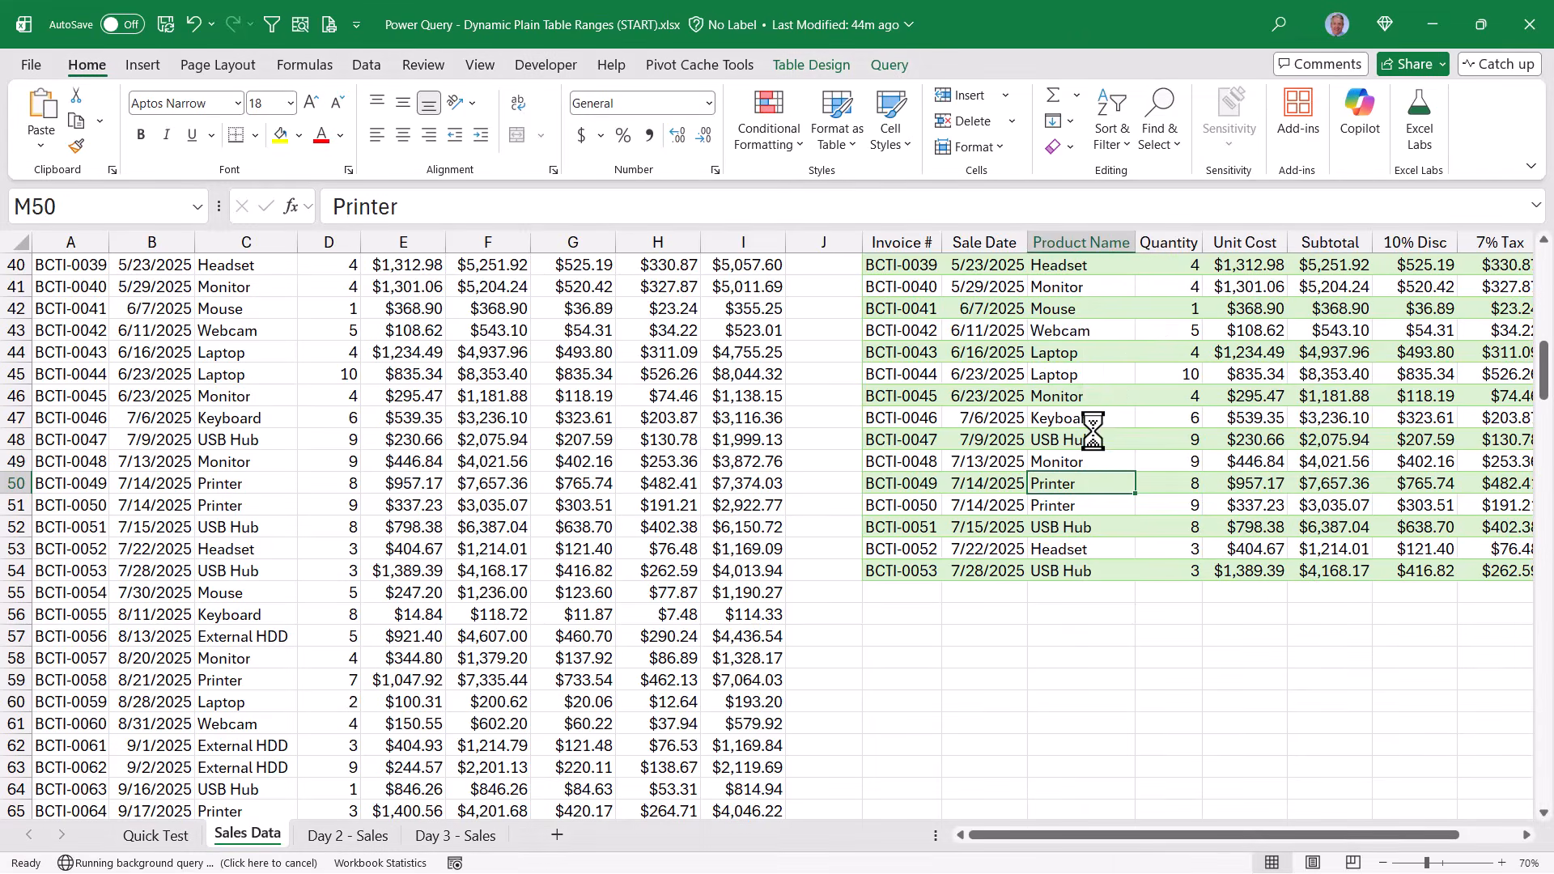
scroll(1092, 429, down, 15)
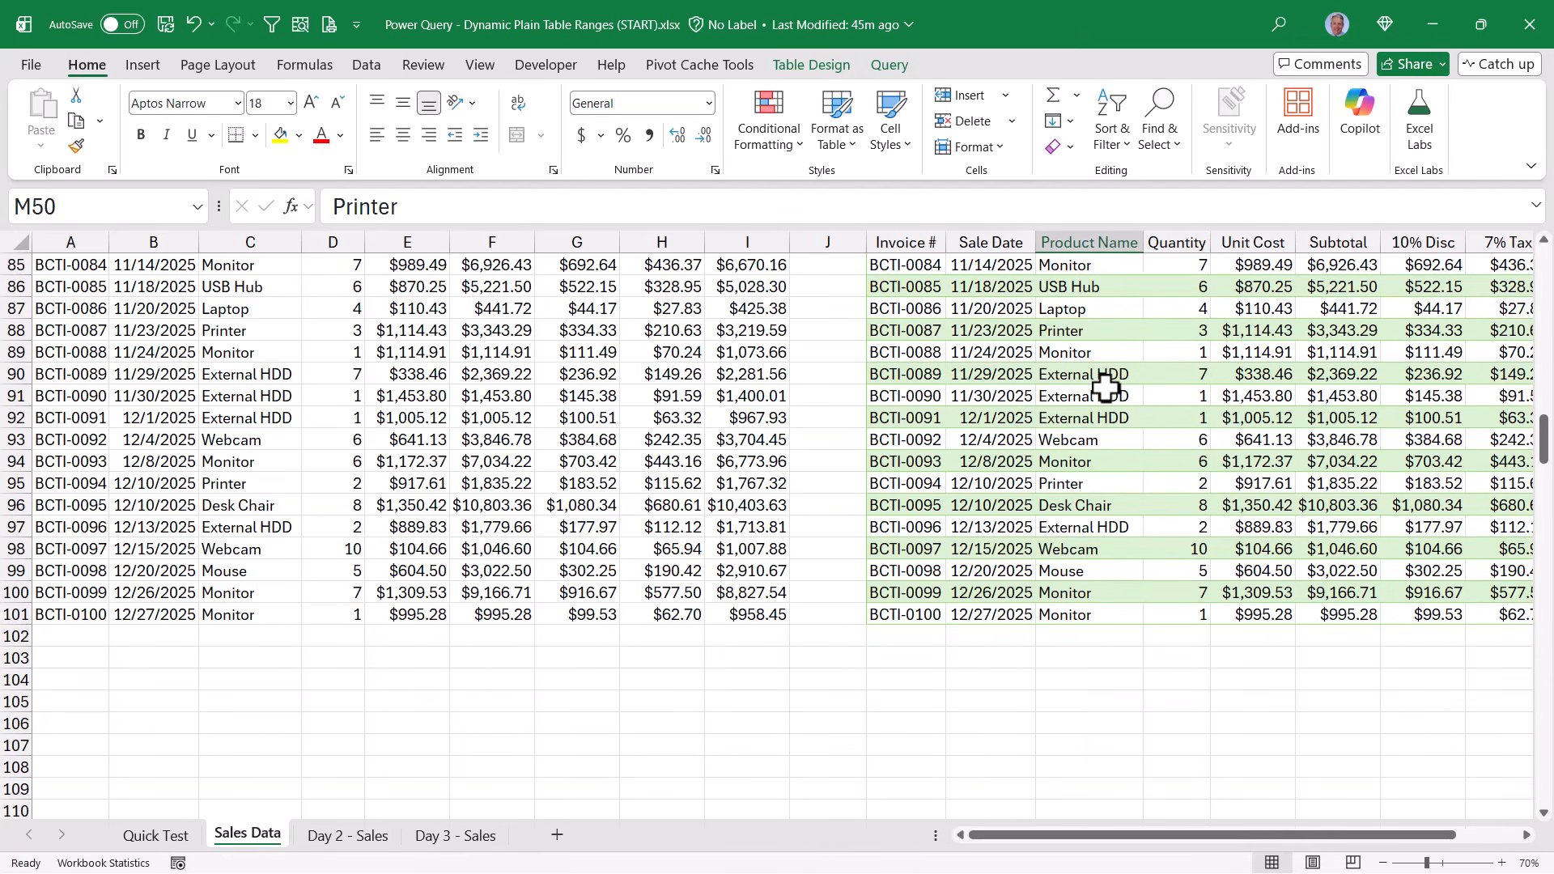
Review the reference of the SalesData name in the workbook's name definitions
click(322, 70)
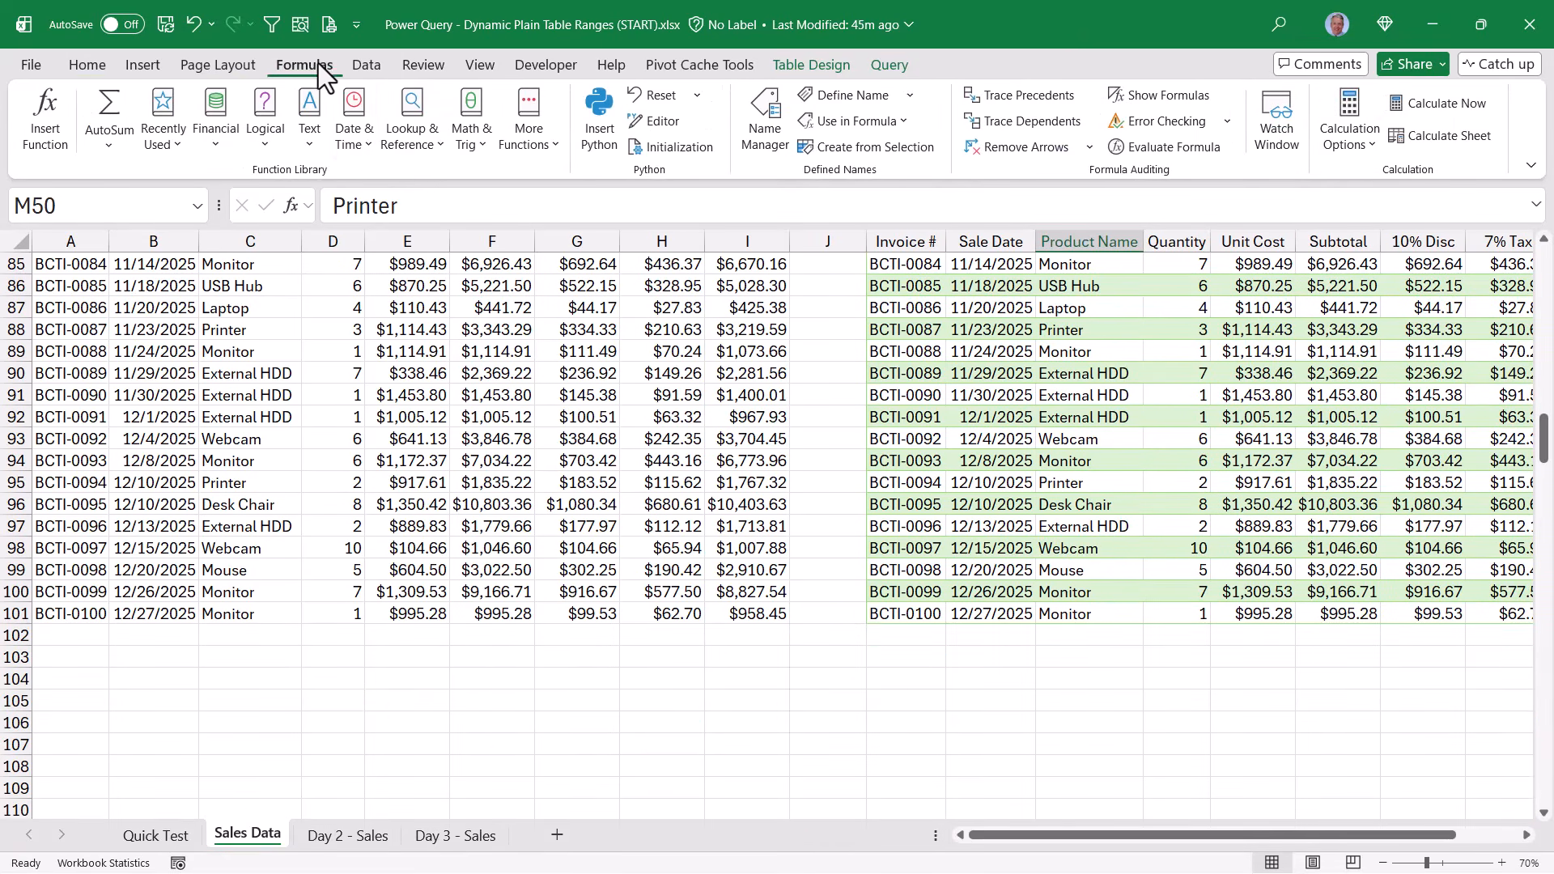
click(761, 113)
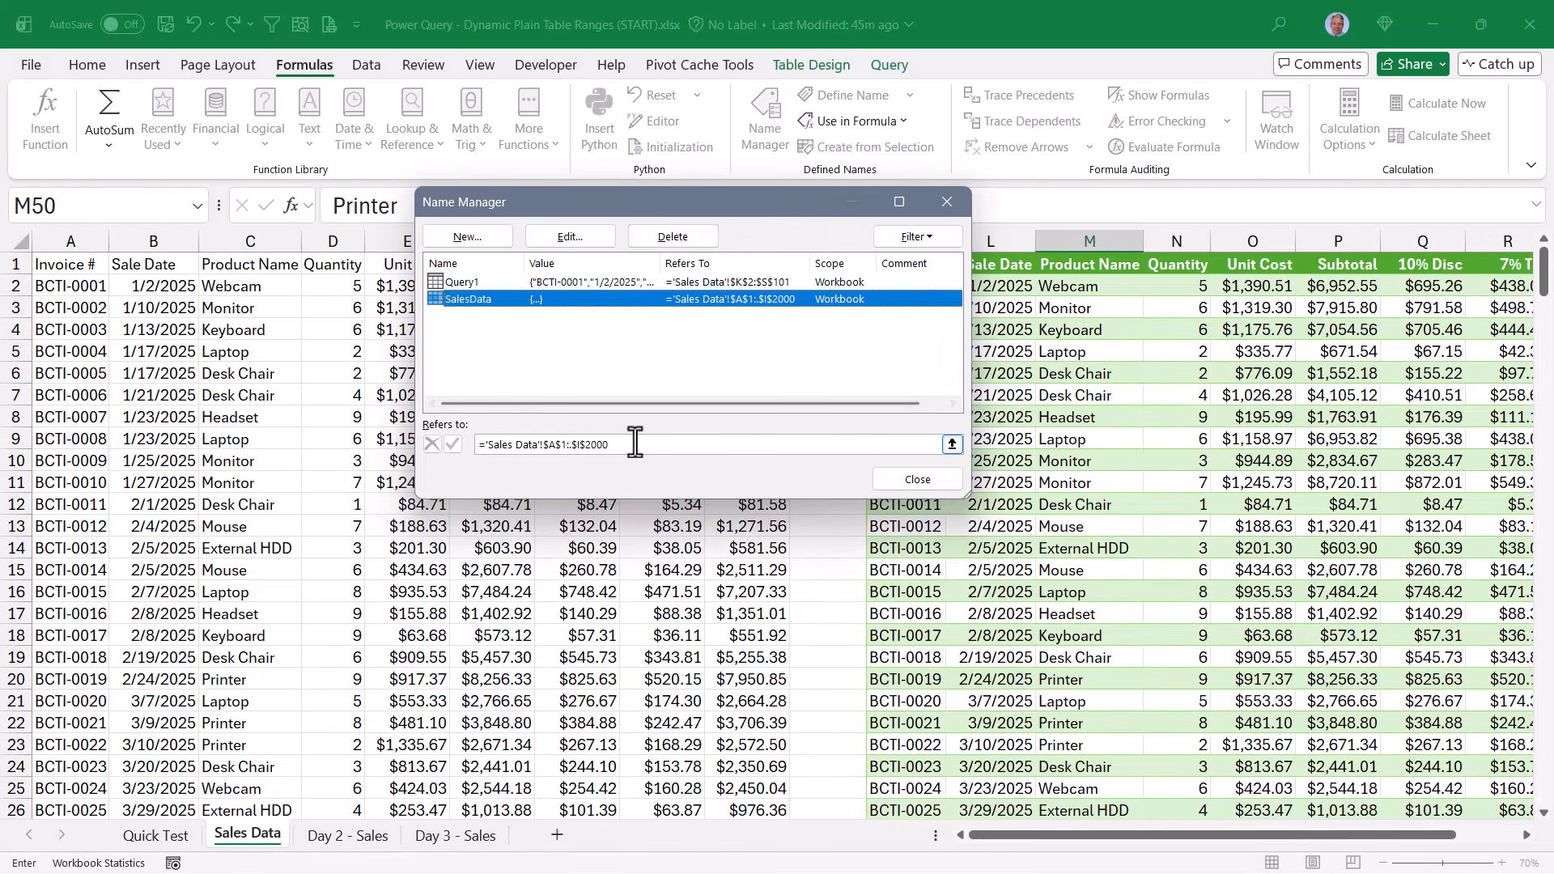
drag(635, 442, 466, 444)
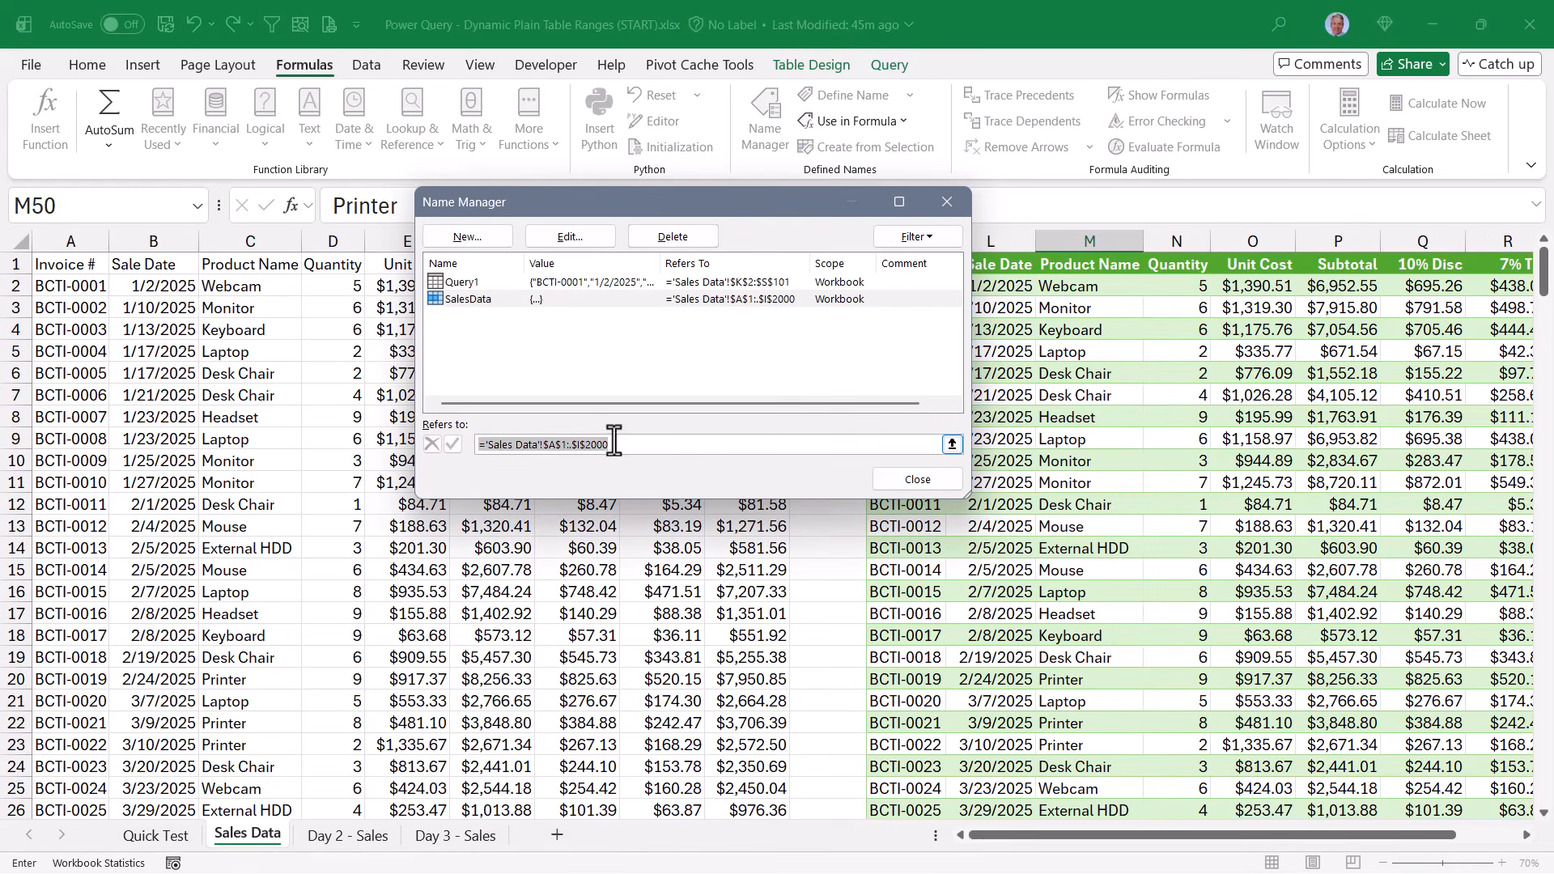
click(647, 444)
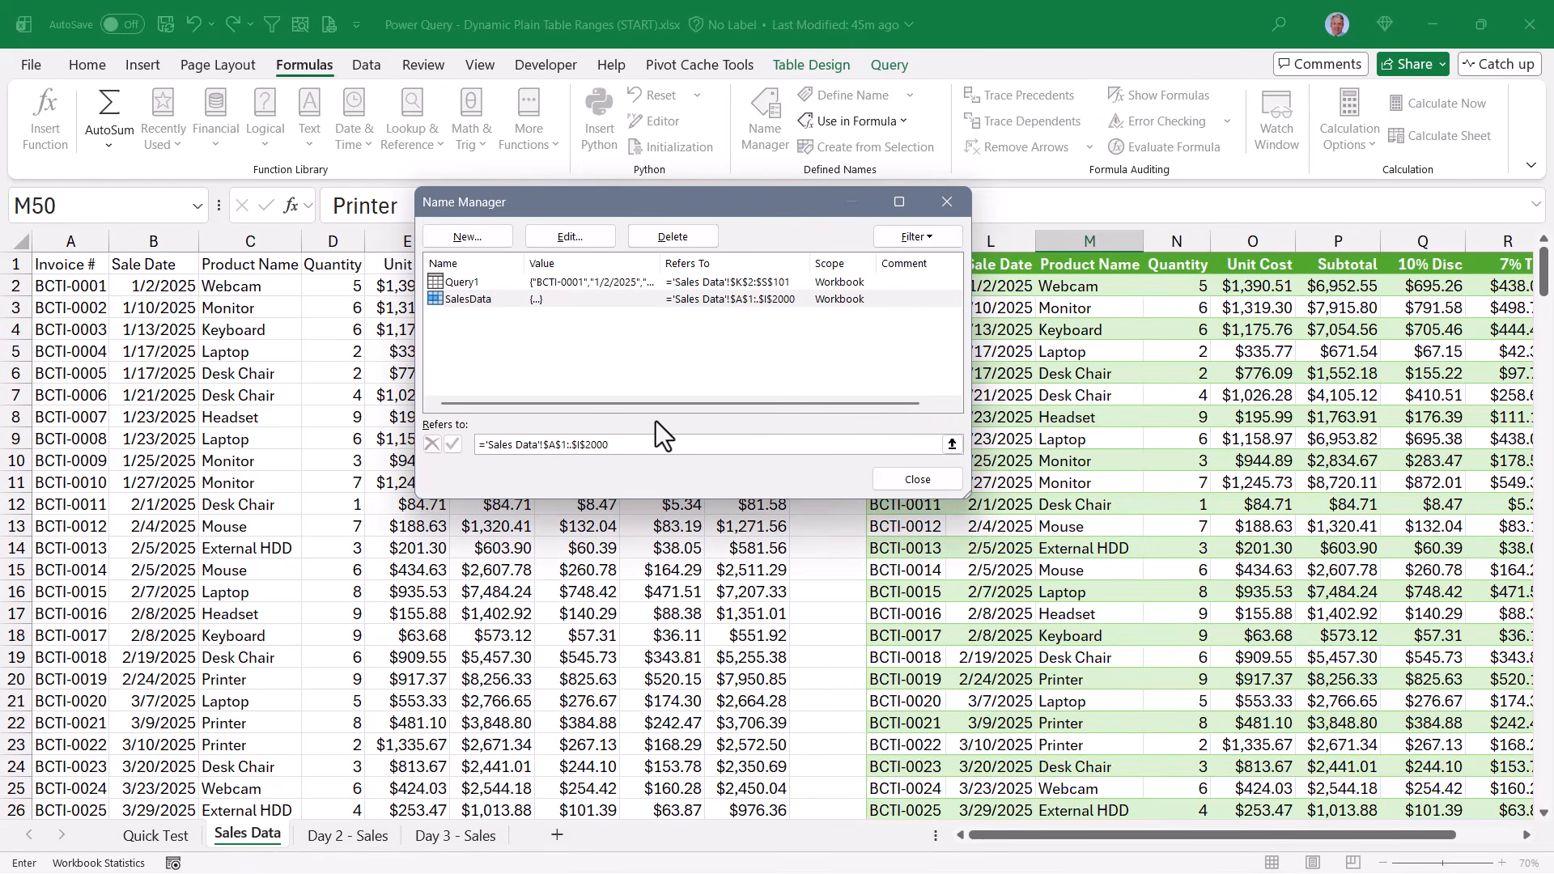